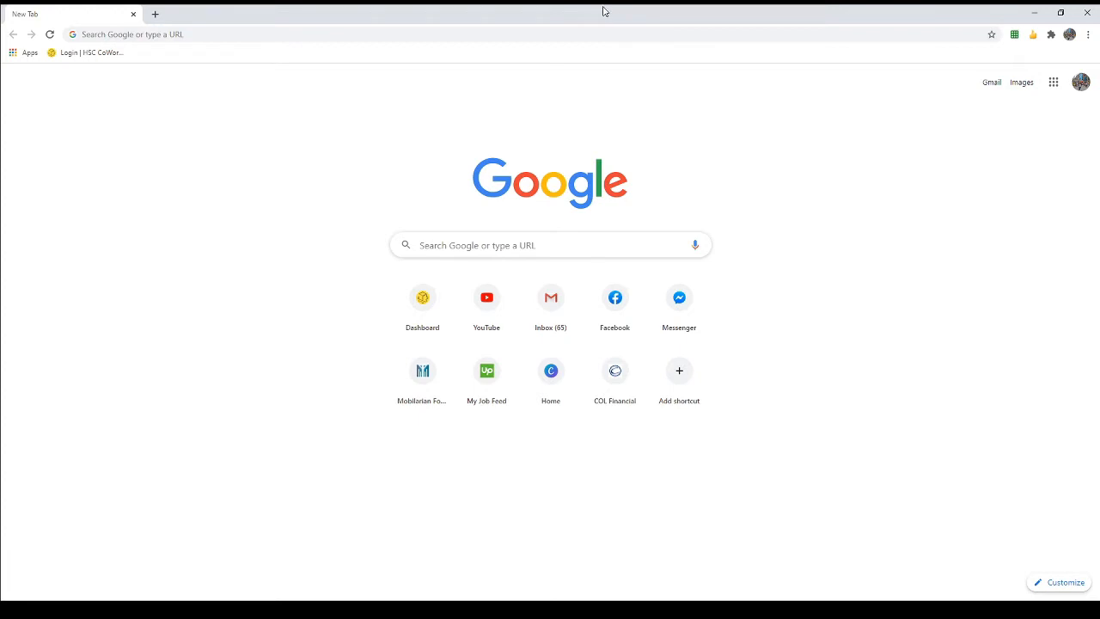
# Step: Search 'google forms' in Chrome and go from the first result into the Google Forms app
pyautogui.click(570, 34)
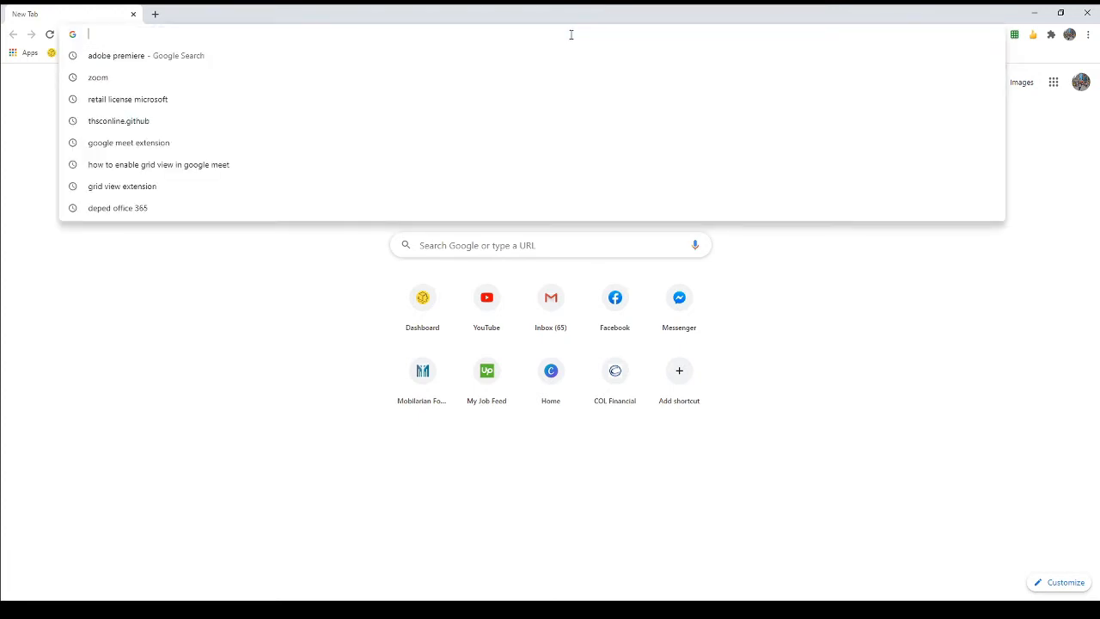
pyautogui.write('google fo')
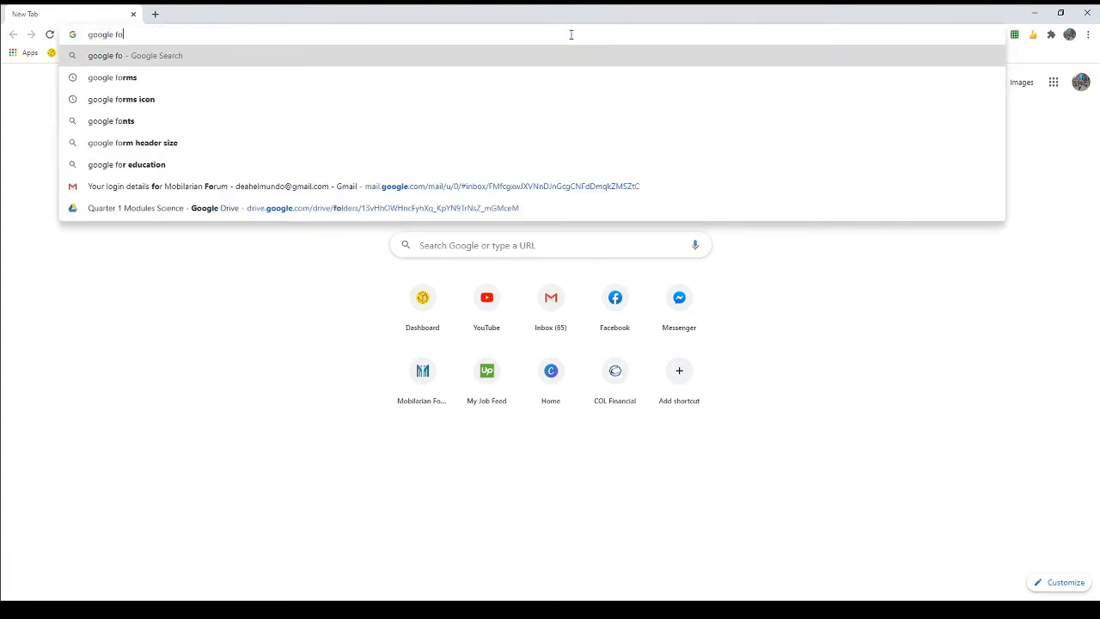
pyautogui.write('rms')
pyautogui.press('Return')
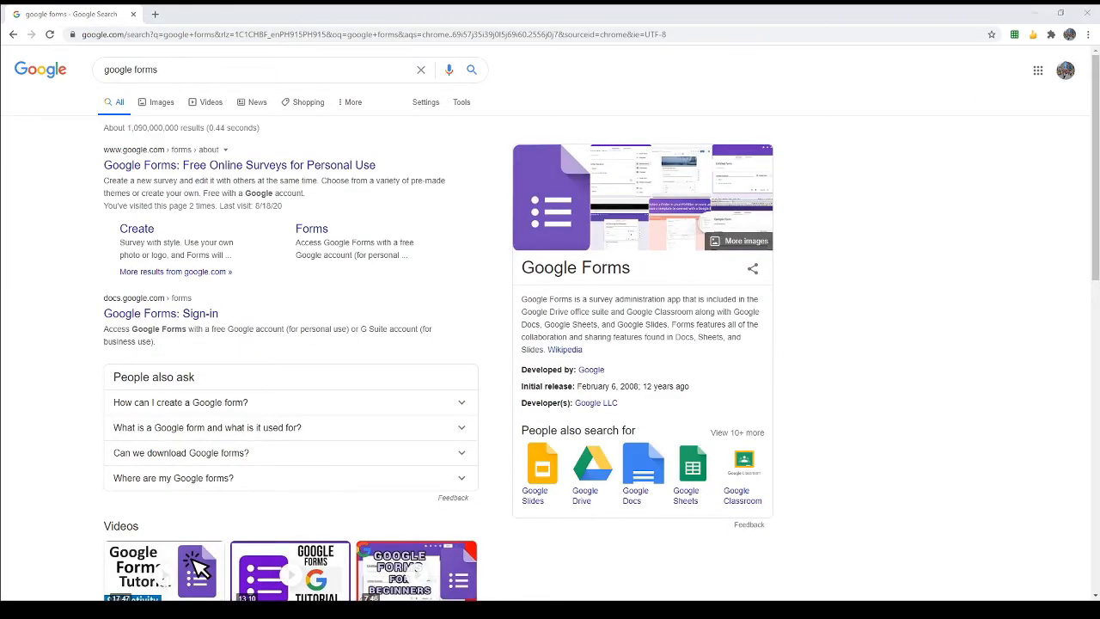
pyautogui.click(288, 165)
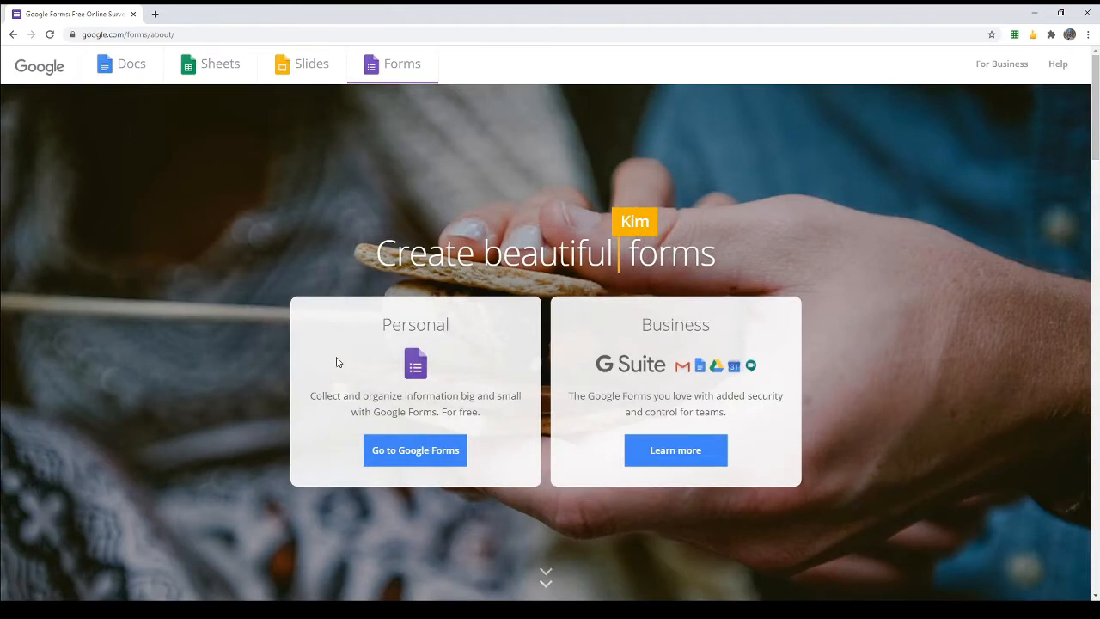
pyautogui.click(416, 455)
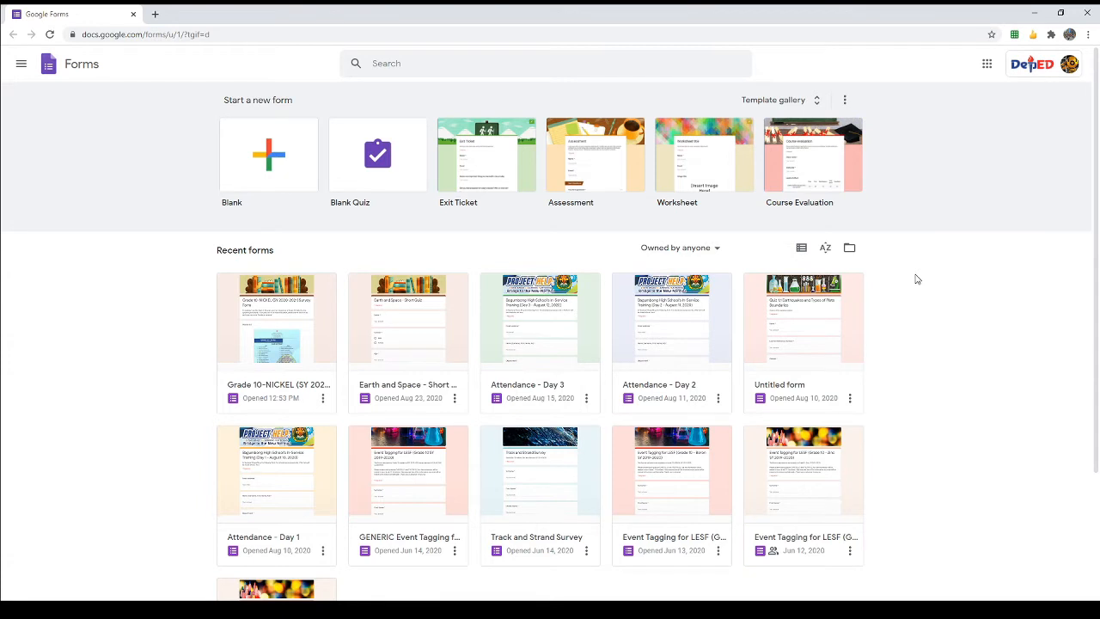
# Step: Create a new Blank form from the Start a new form templates
pyautogui.click(268, 160)
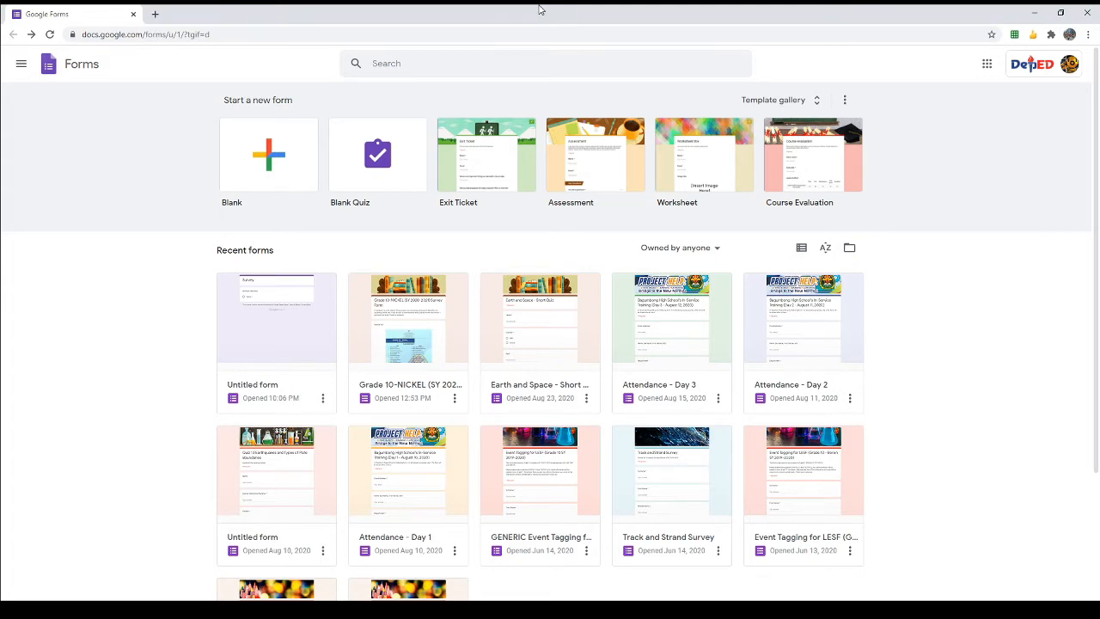
pyautogui.click(279, 163)
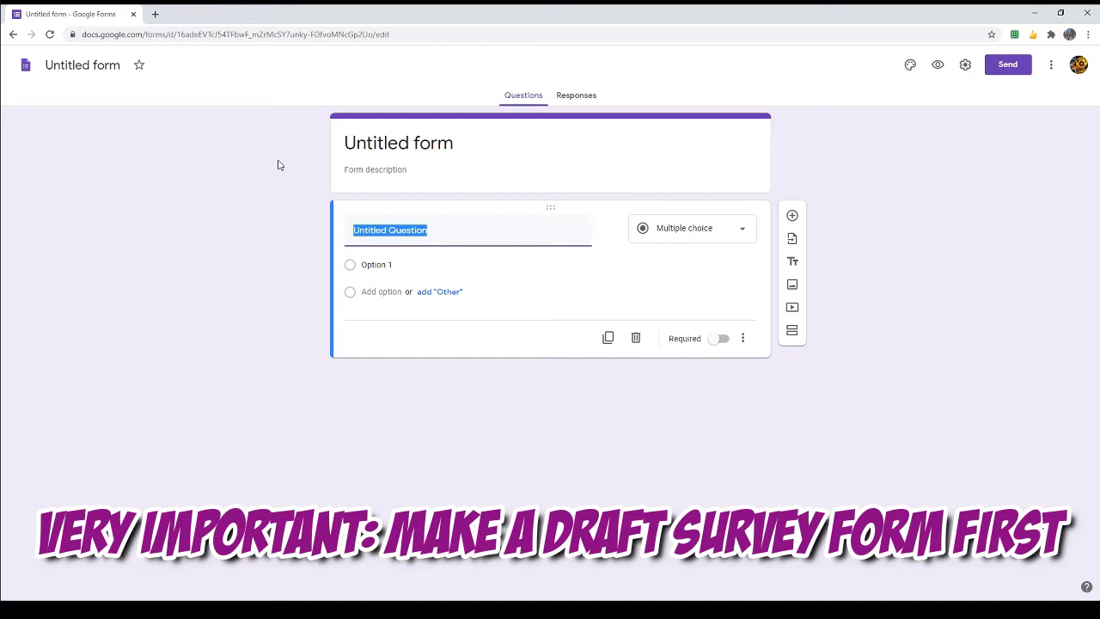
# Step: Rename the 'Untitled form' title to 'Survey Form'
pyautogui.click(394, 144)
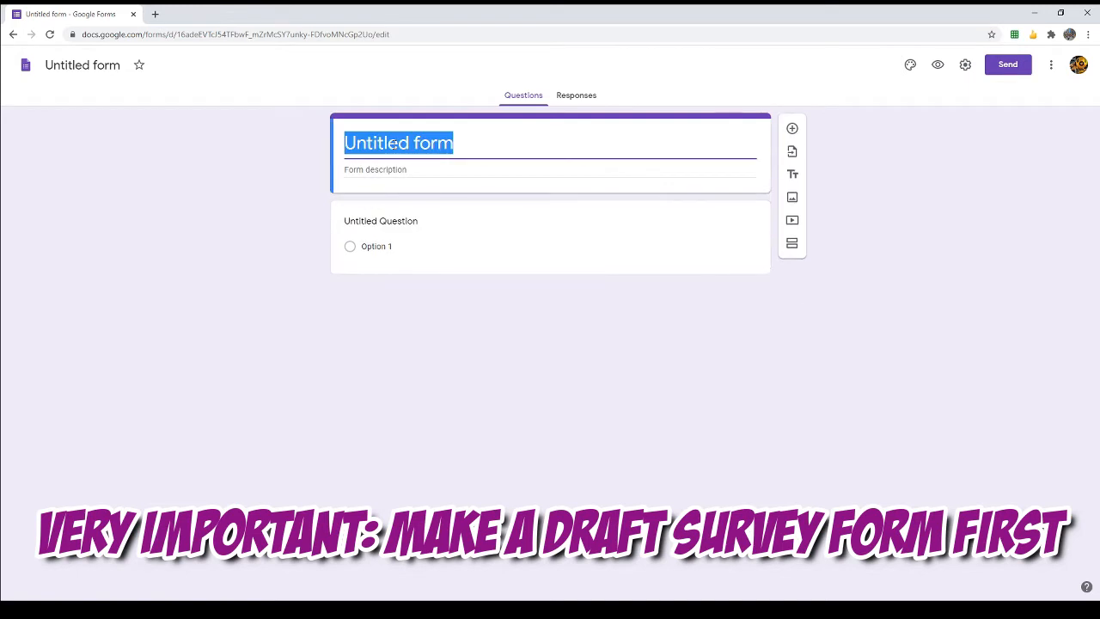
pyautogui.write('Survey')
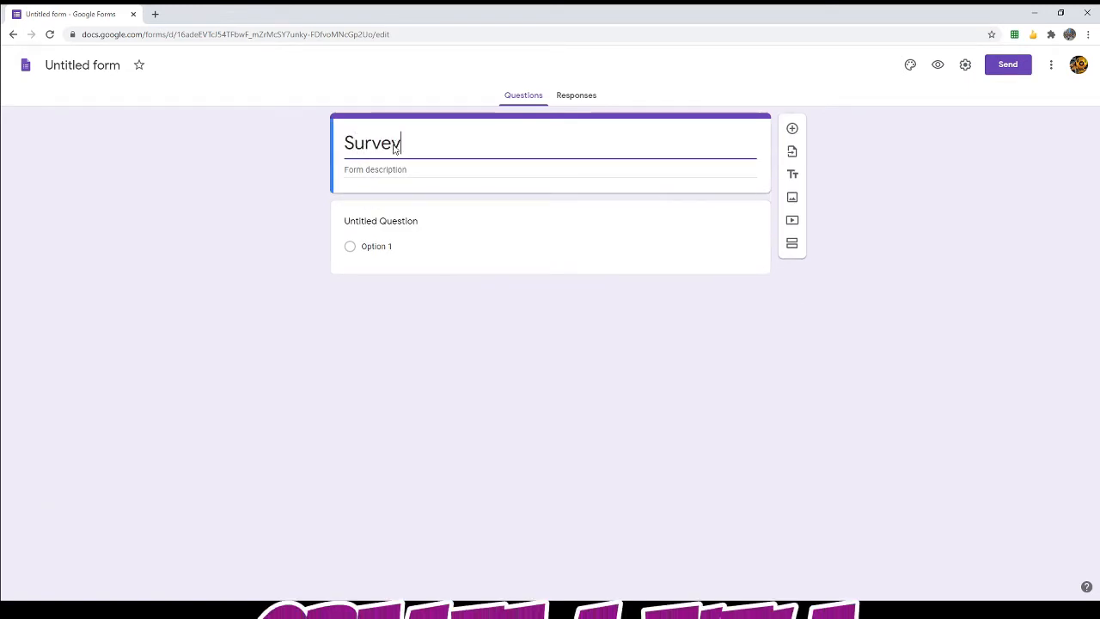
pyautogui.write(' Form')
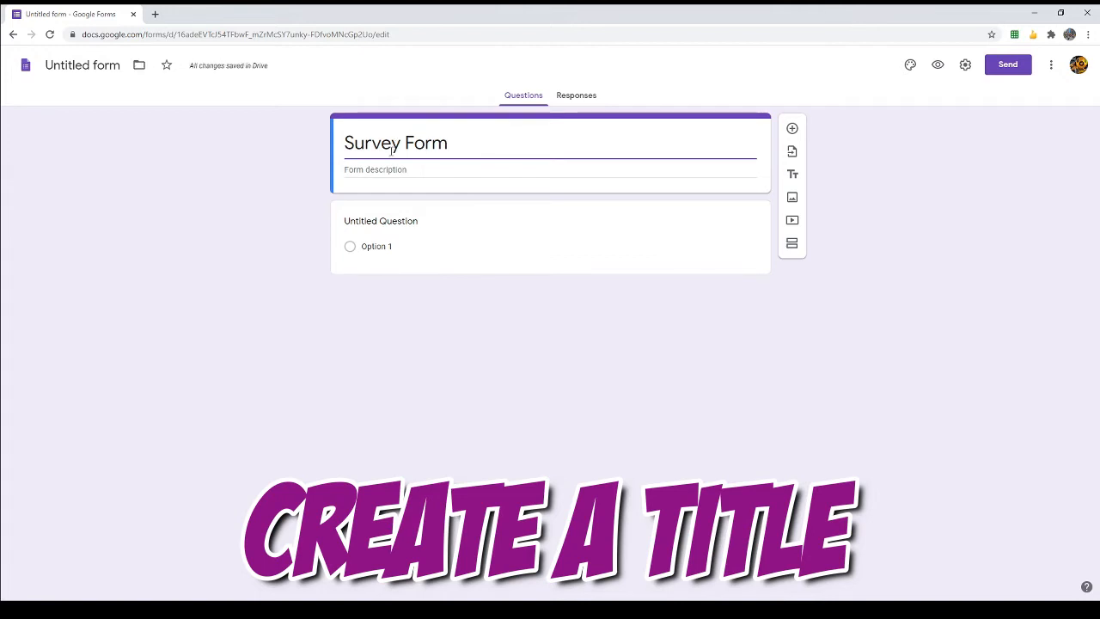
pyautogui.click(510, 209)
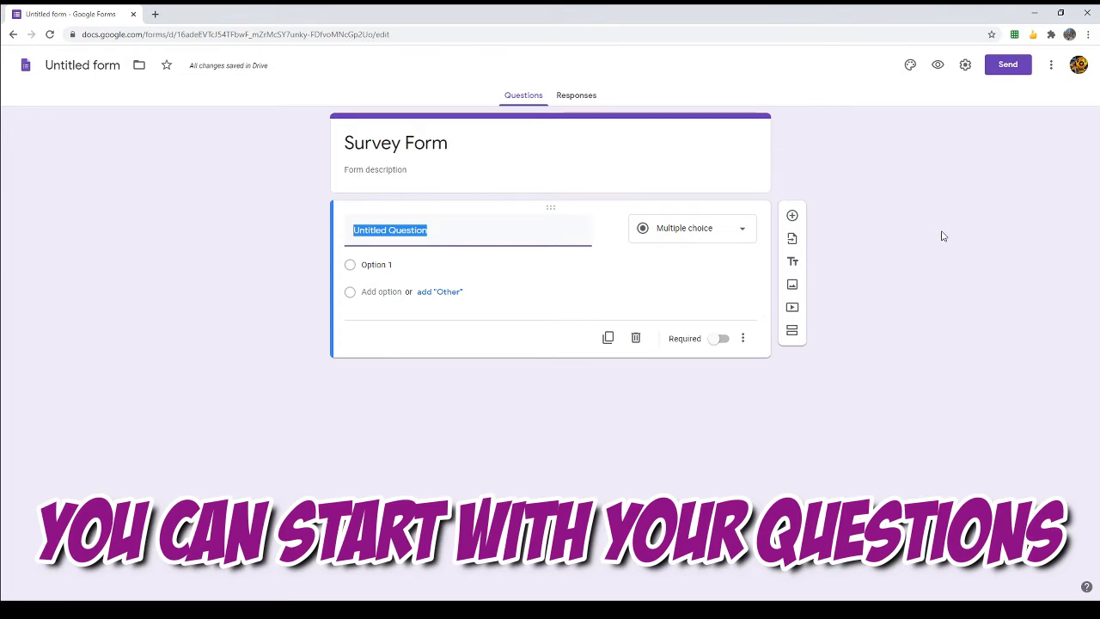
# Step: Make the first question a required short-answer 'Learner Reference Number' with no number validation
pyautogui.write('Learner Referne')
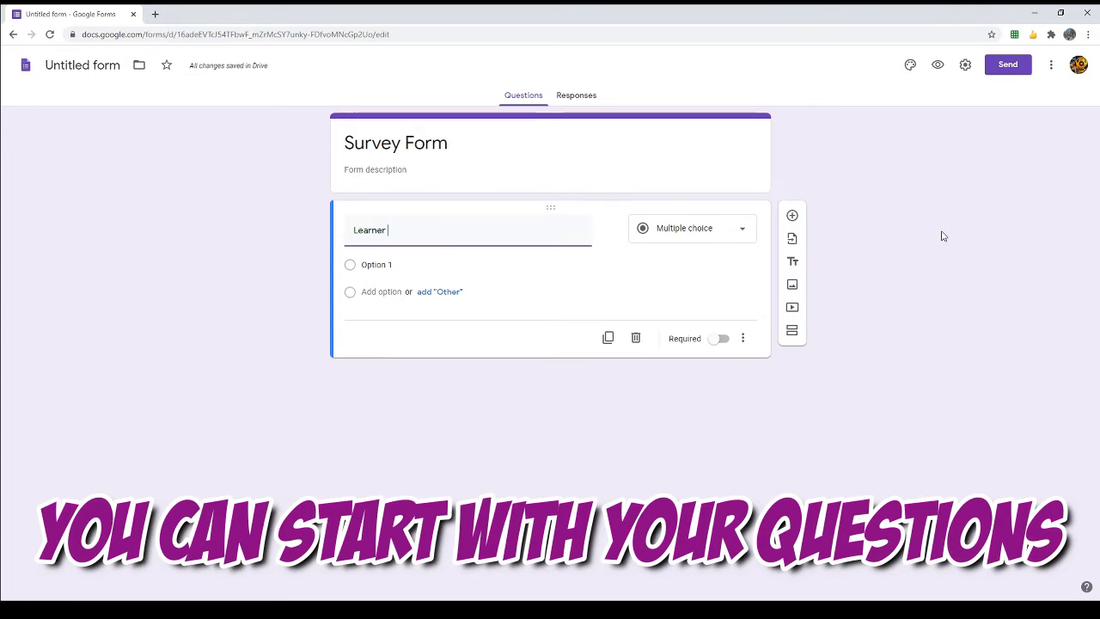
pyautogui.press('BackSpace')
pyautogui.press('BackSpace')
pyautogui.write('ence Number')
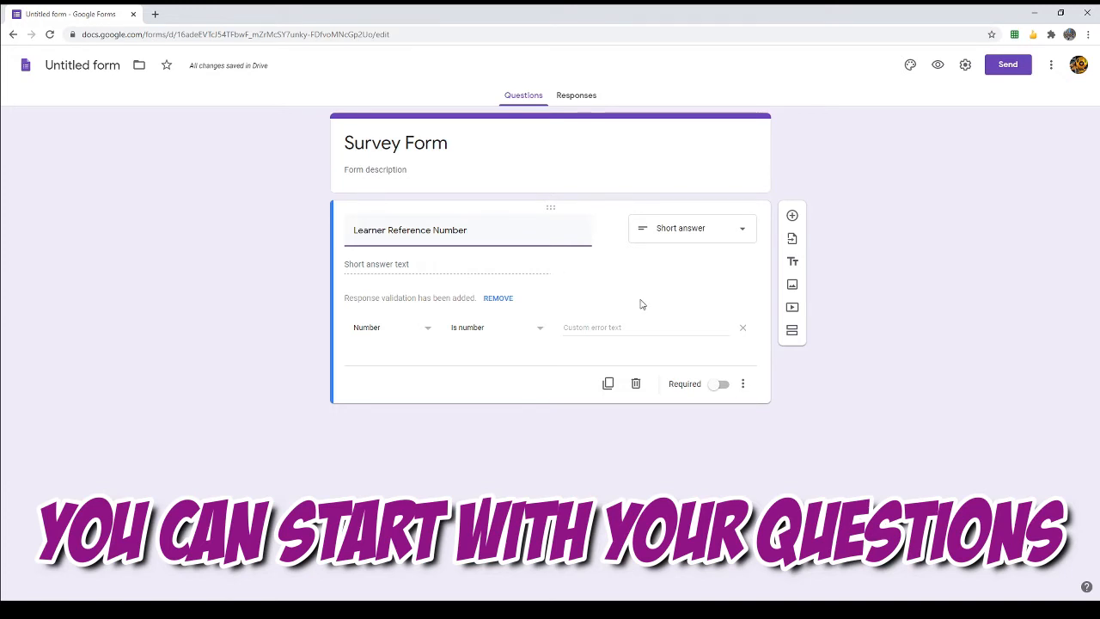
pyautogui.click(742, 327)
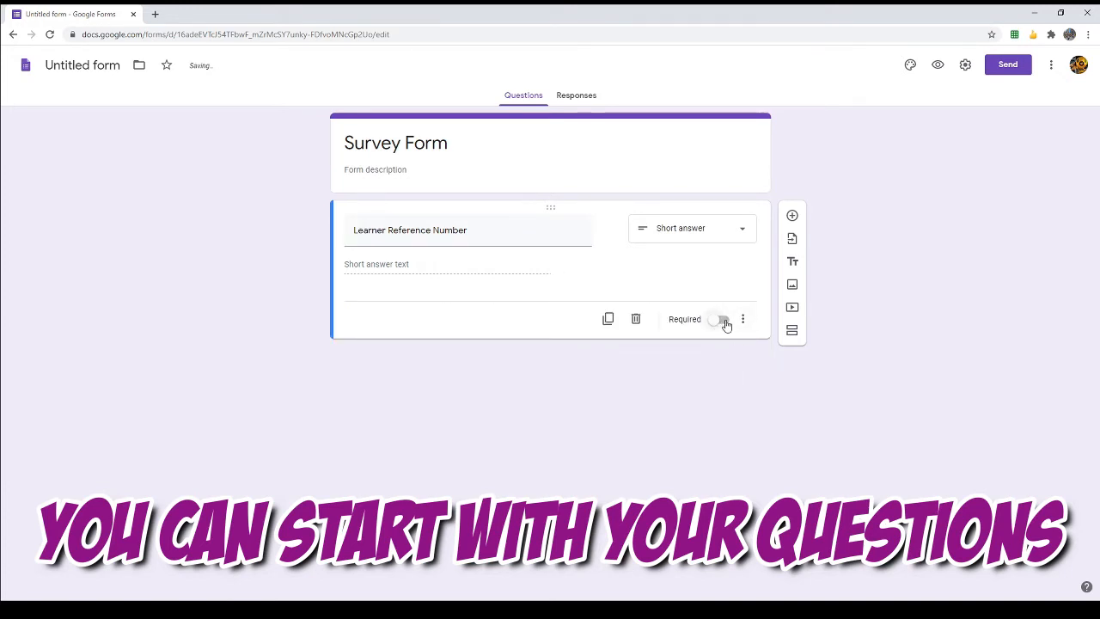
pyautogui.click(722, 322)
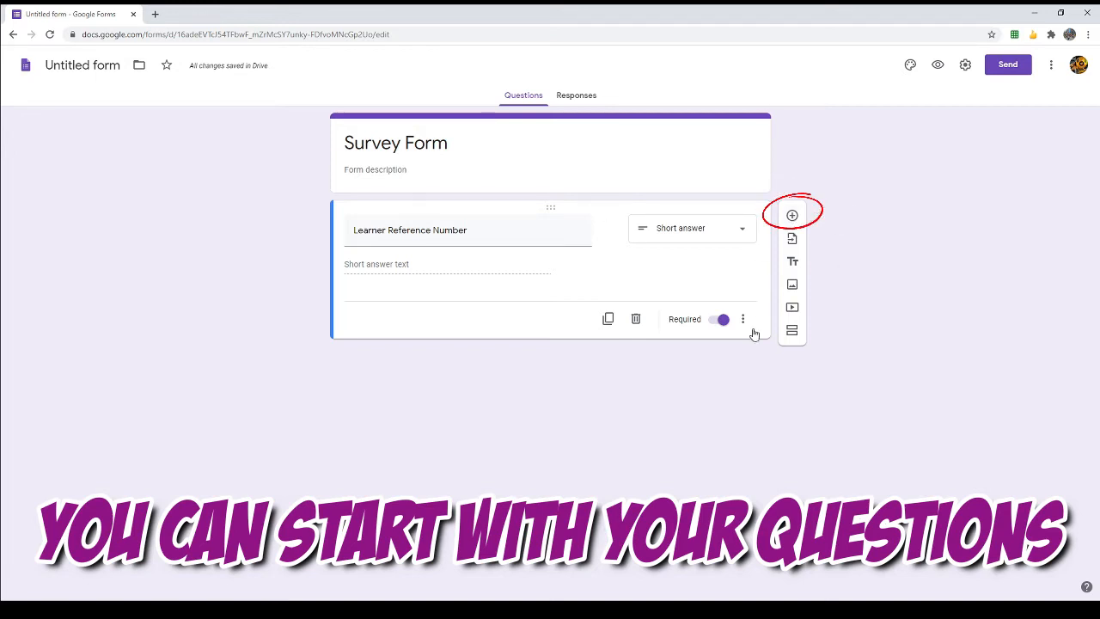
# Step: Add a required 'Name' question below it
pyautogui.click(792, 216)
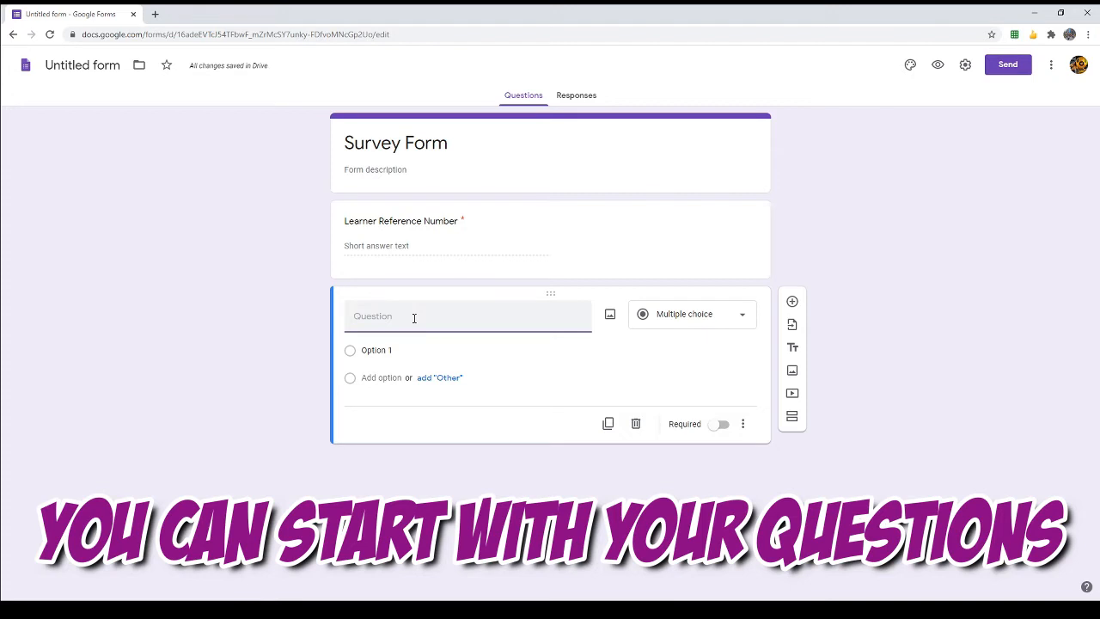
pyautogui.write('Name')
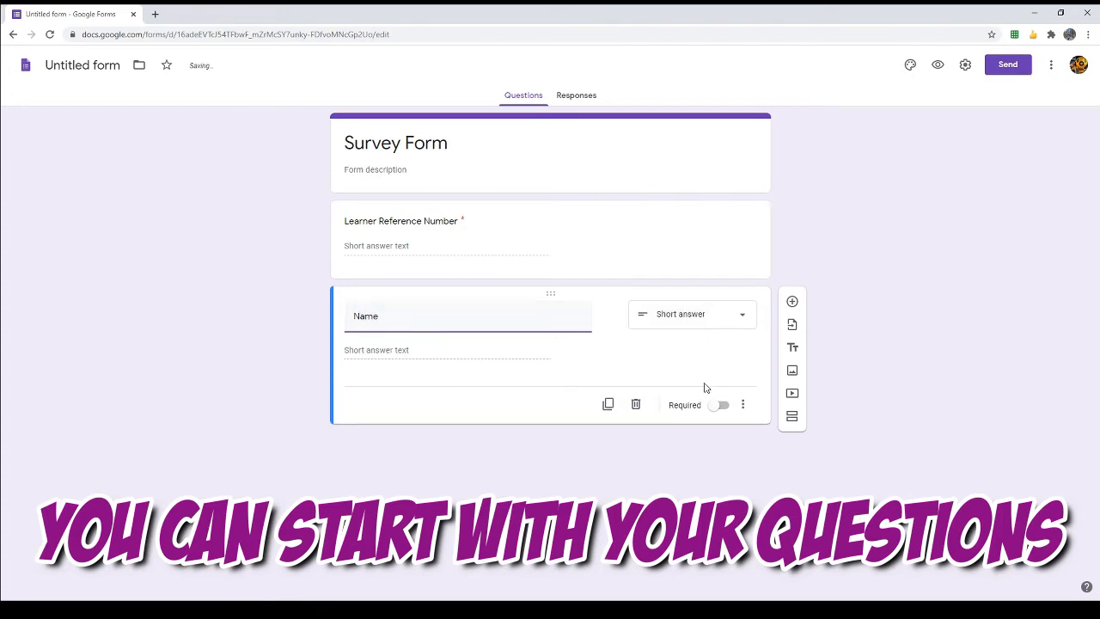
pyautogui.click(723, 406)
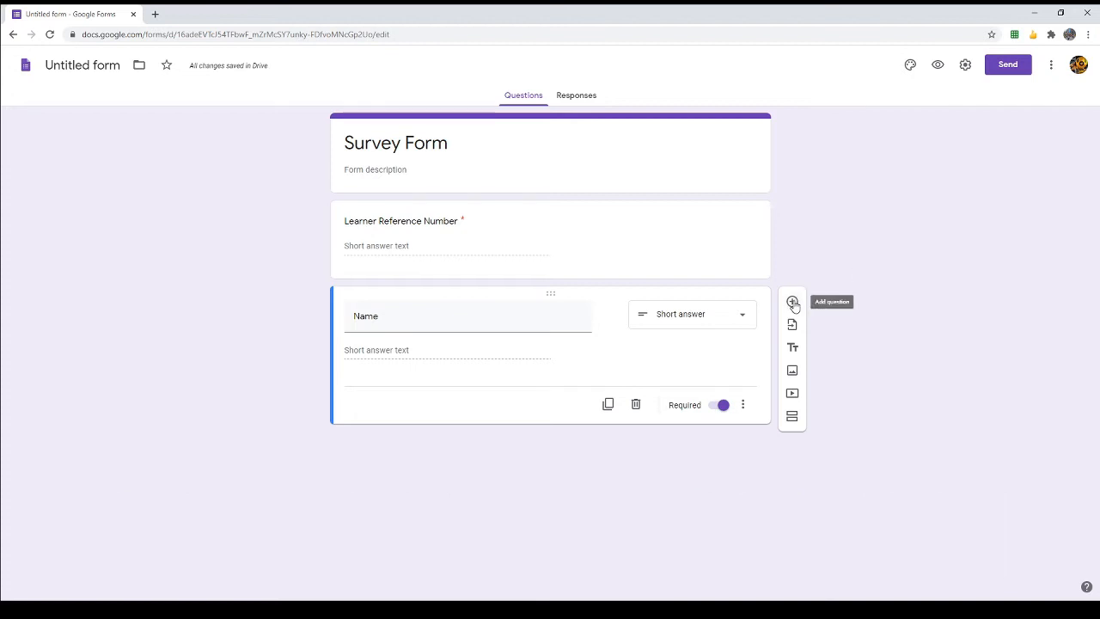
# Step: Add a required short-answer 'Age' question with no number validation
pyautogui.click(791, 302)
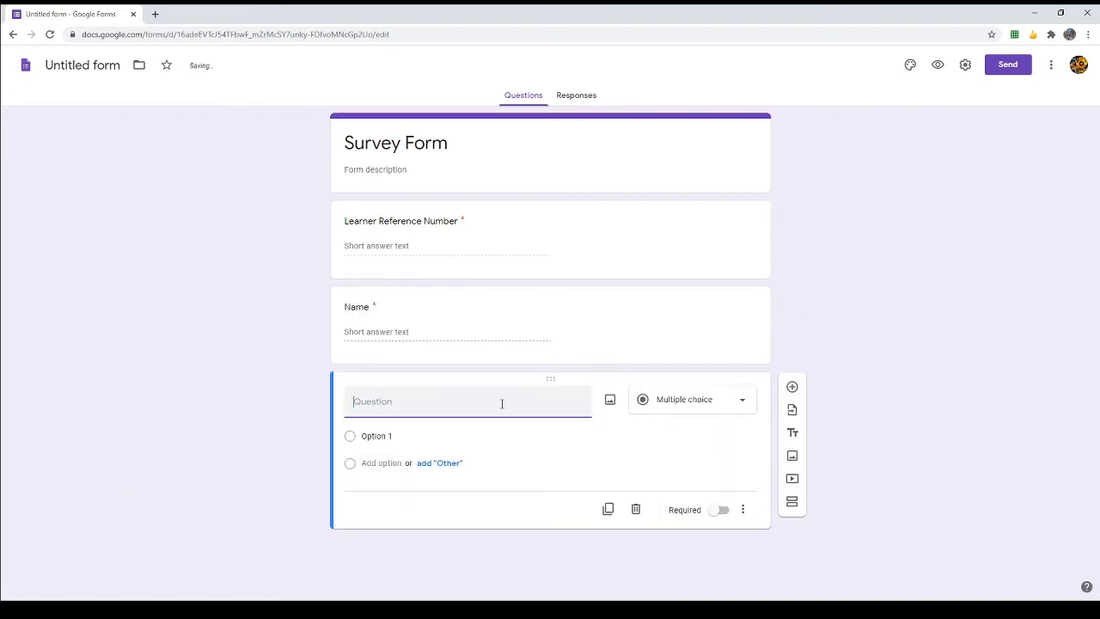
pyautogui.write('Age')
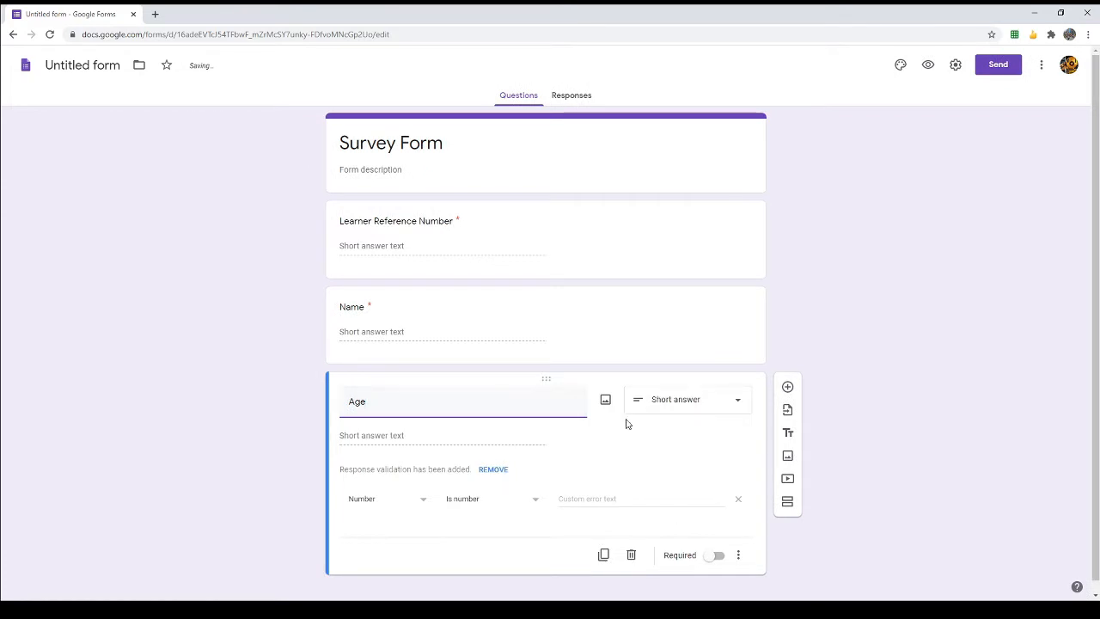
pyautogui.click(738, 498)
pyautogui.click(722, 492)
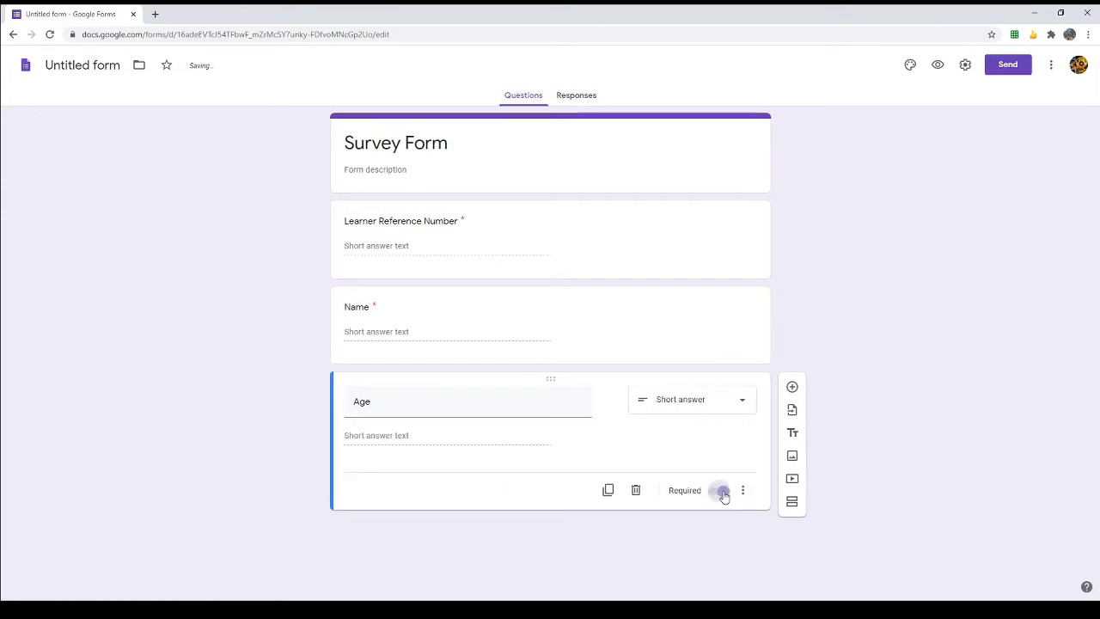
# Step: Add a required multiple-choice Gender question with options Male and Female
pyautogui.click(792, 389)
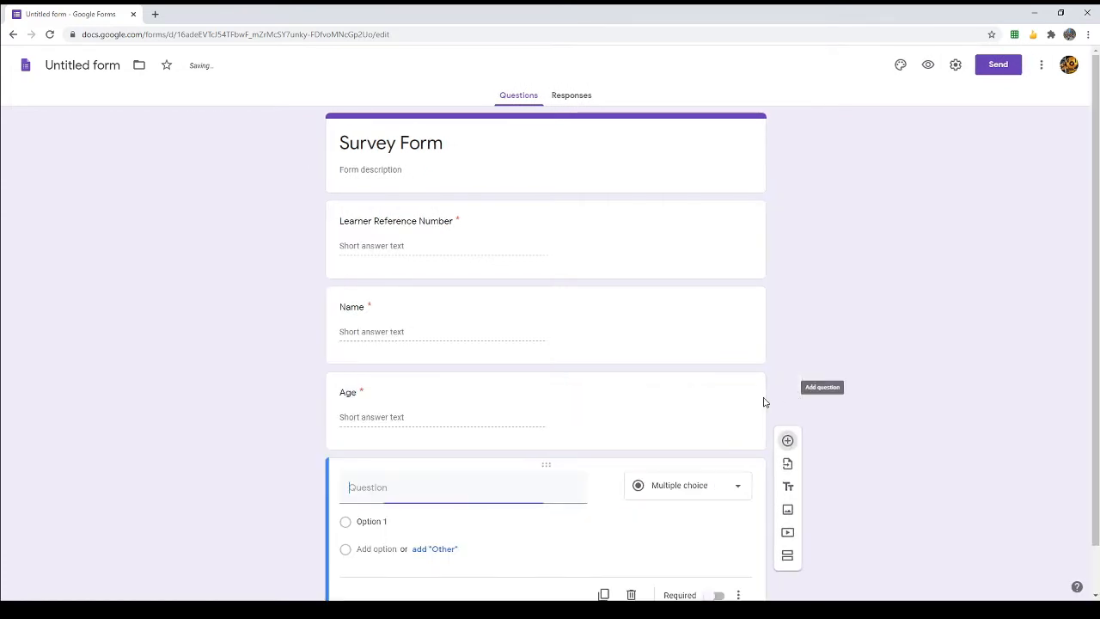
pyautogui.write('Genbd')
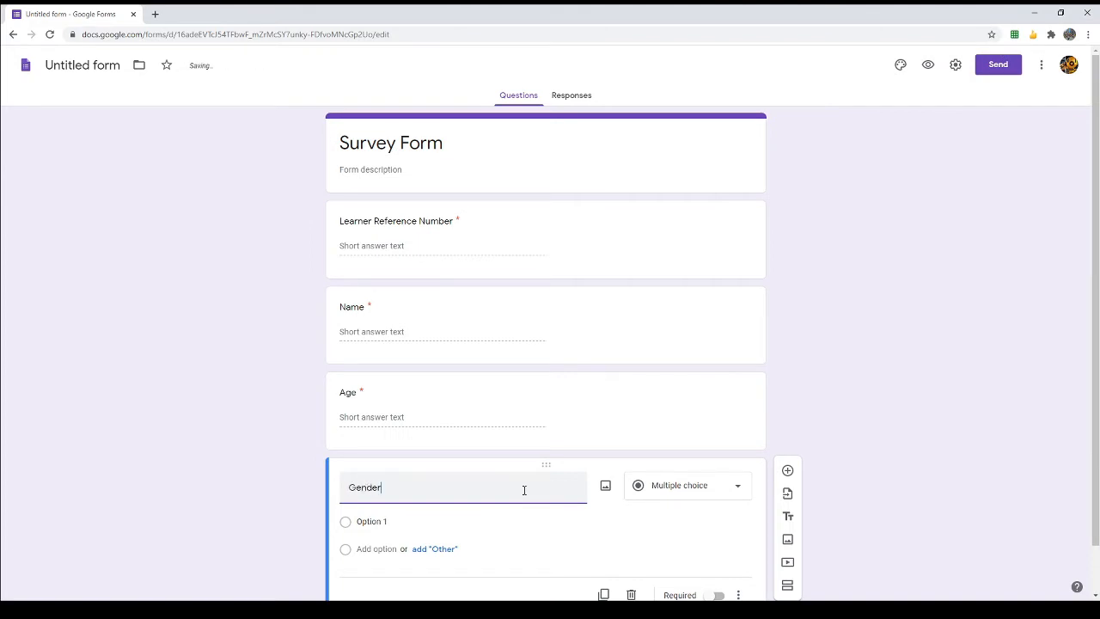
pyautogui.scroll(-1, 867, 320)
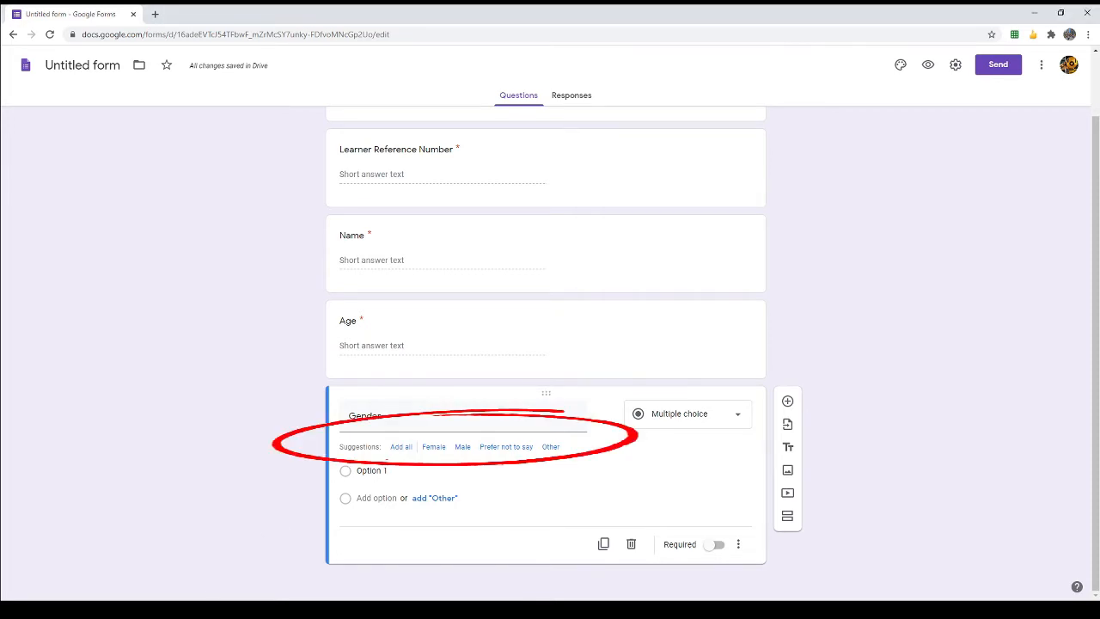
pyautogui.click(464, 448)
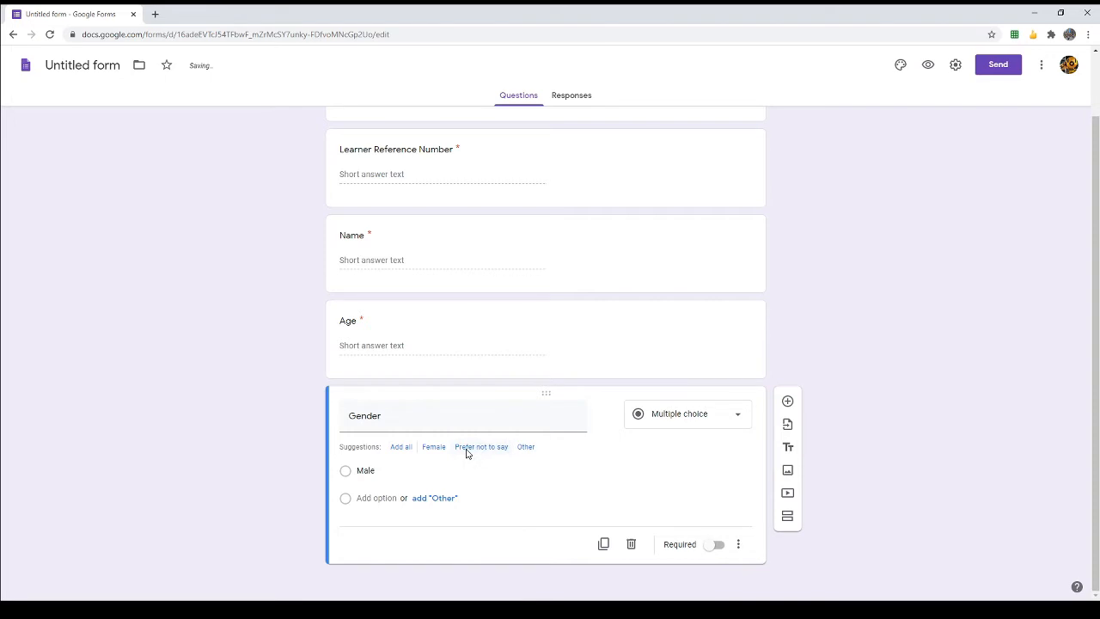
pyautogui.click(371, 495)
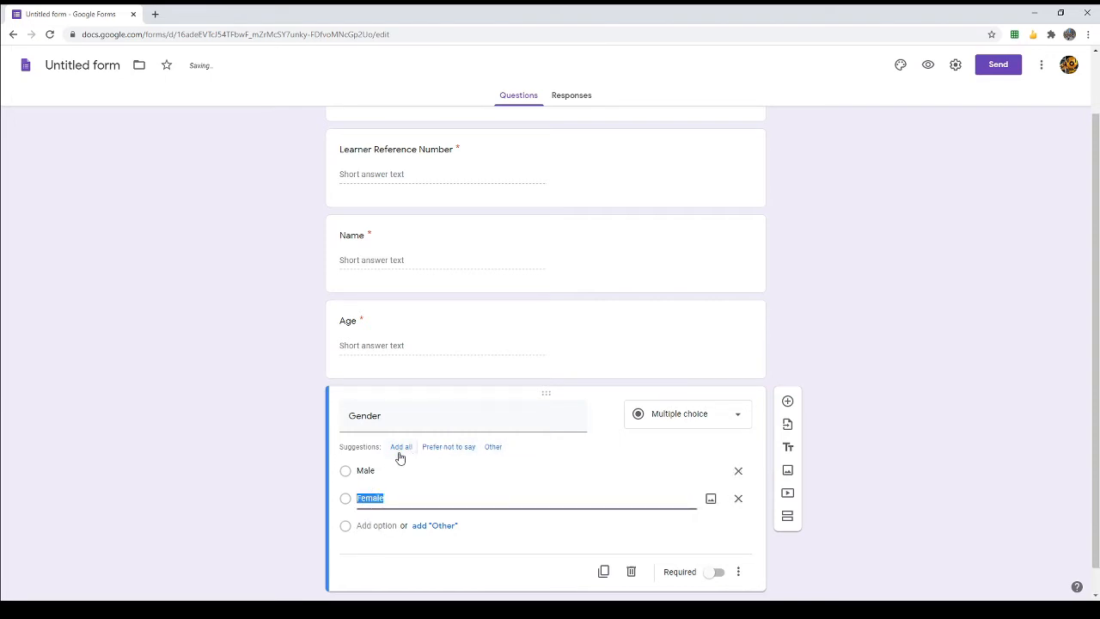
pyautogui.click(243, 446)
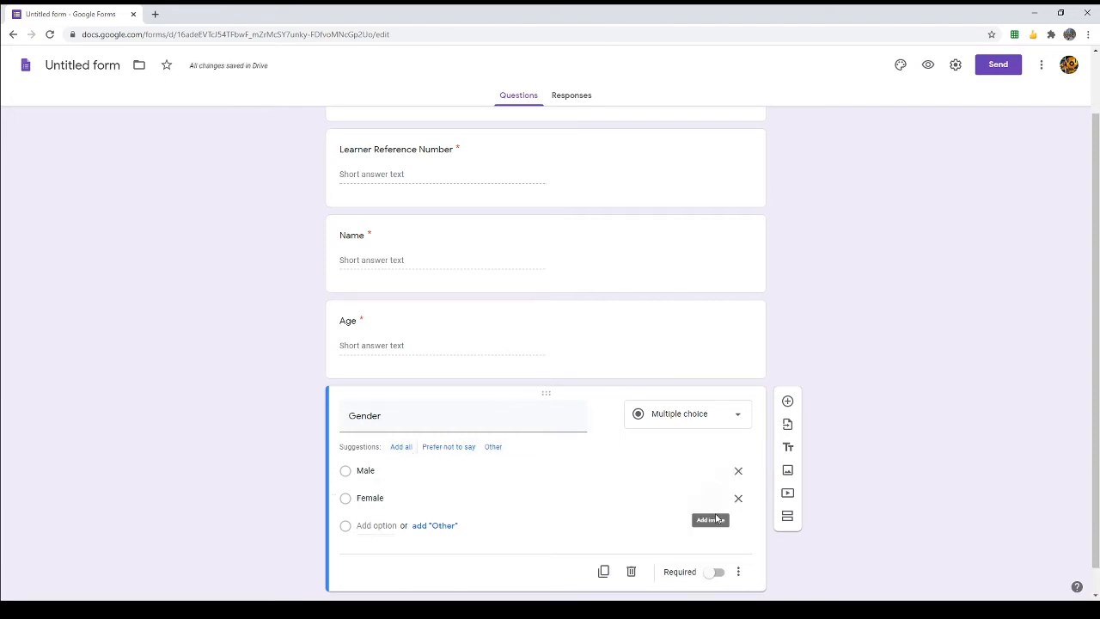
pyautogui.scroll(-1, 717, 519)
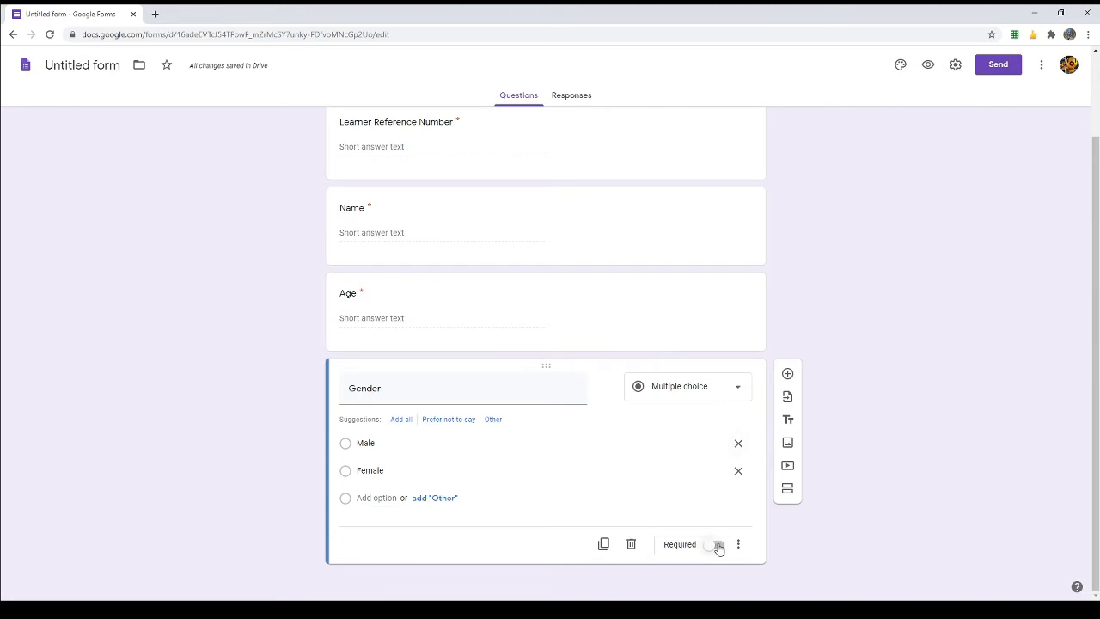
pyautogui.click(717, 545)
pyautogui.scroll(2, 887, 354)
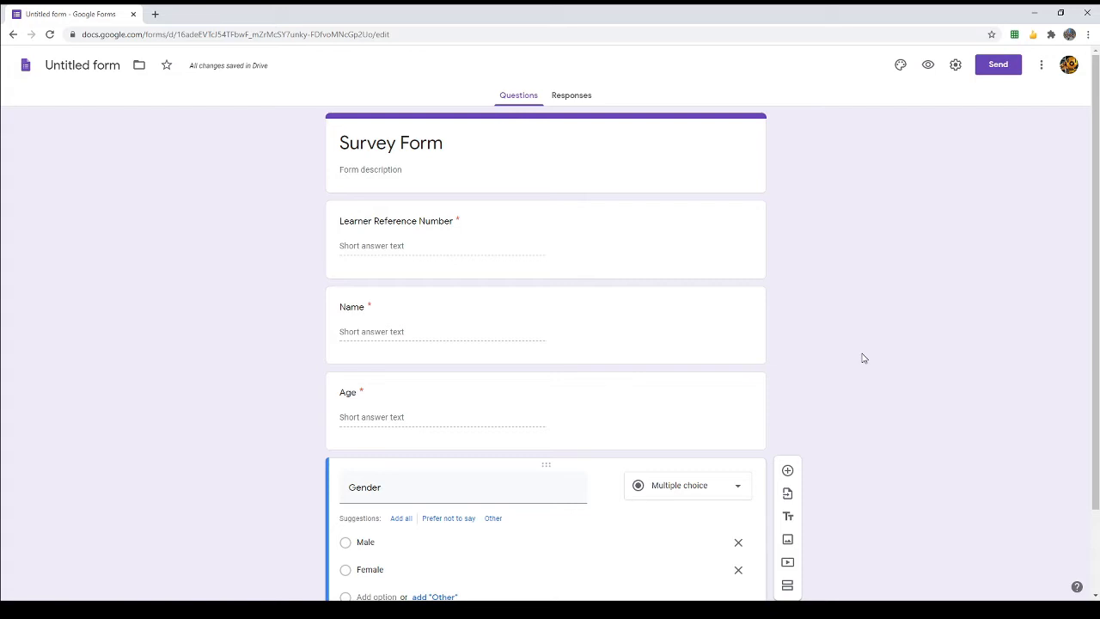
pyautogui.click(479, 315)
pyautogui.click(732, 347)
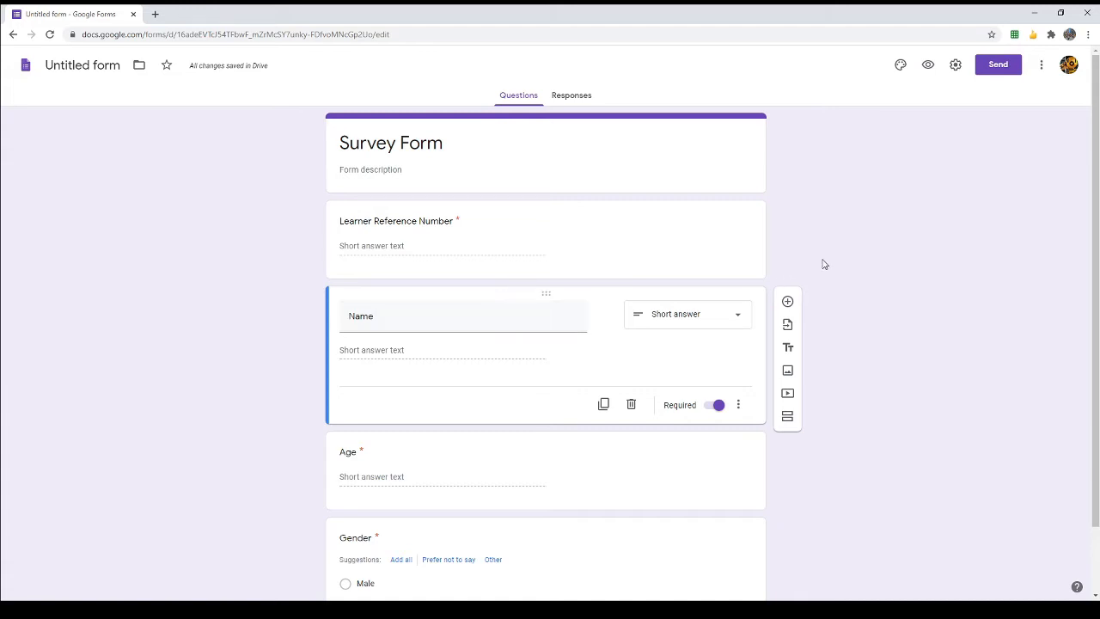
pyautogui.scroll(-2, 879, 304)
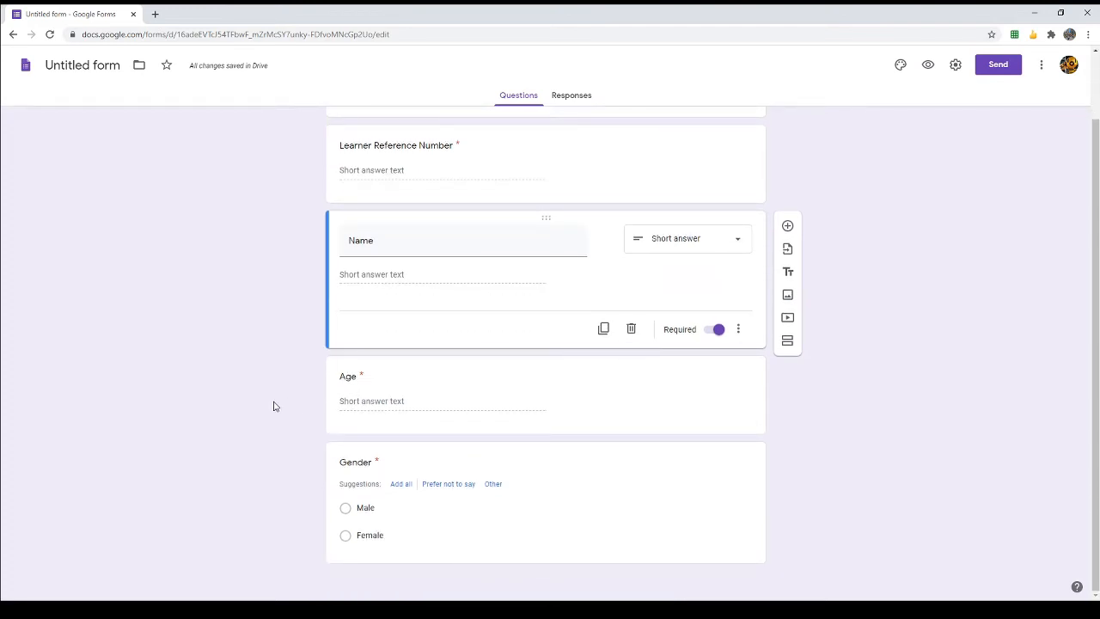
pyautogui.click(428, 384)
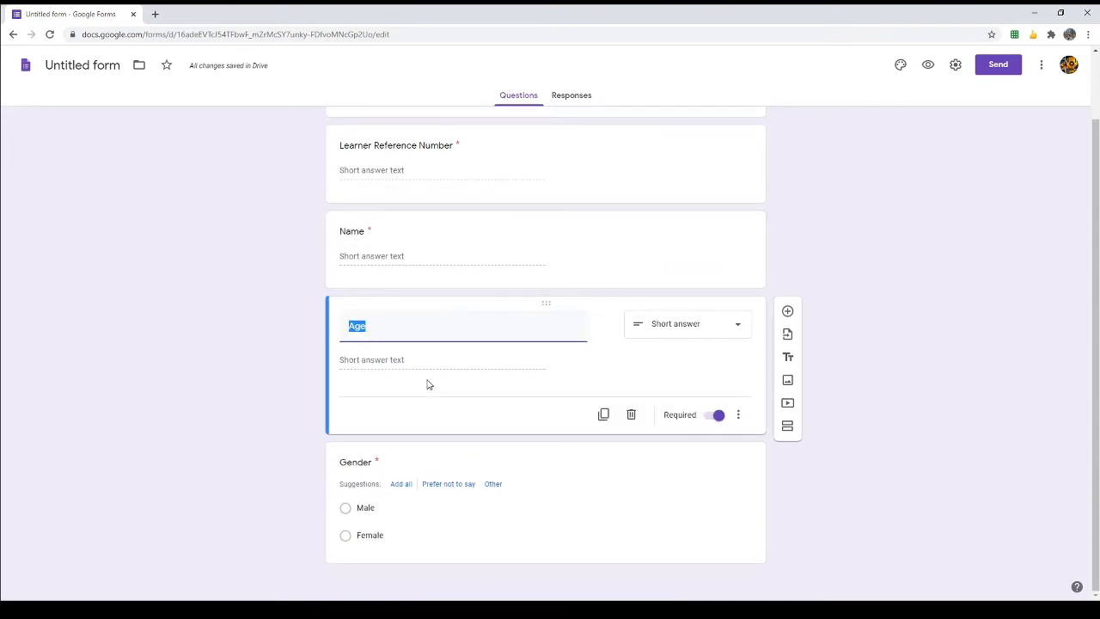
pyautogui.click(889, 320)
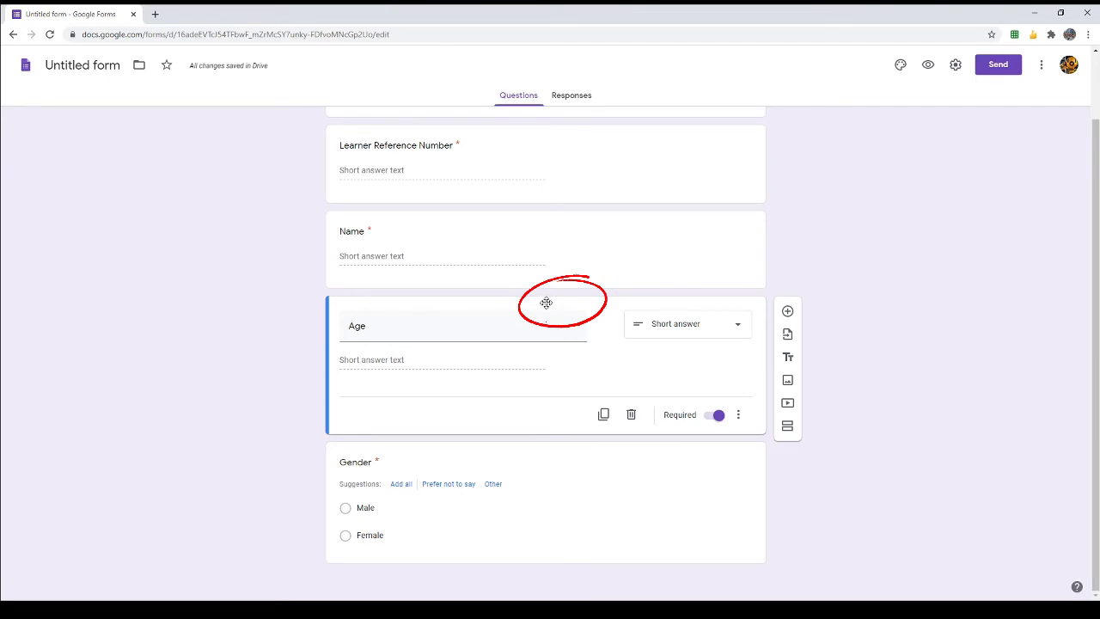
pyautogui.moveTo(545, 302); pyautogui.dragTo(533, 482)
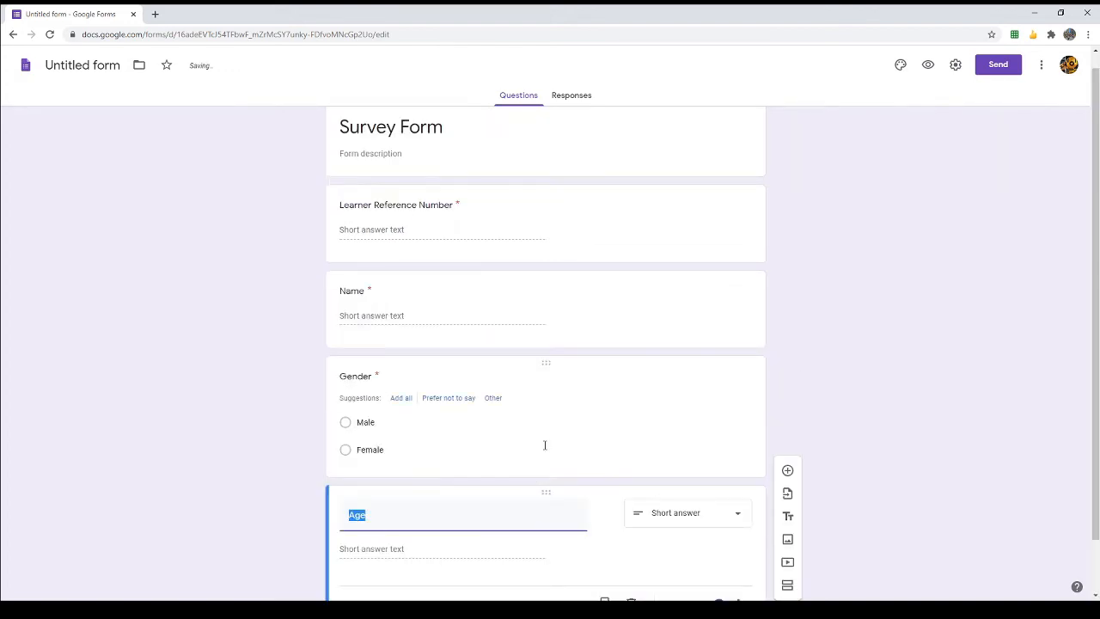
pyautogui.moveTo(546, 434); pyautogui.dragTo(542, 499)
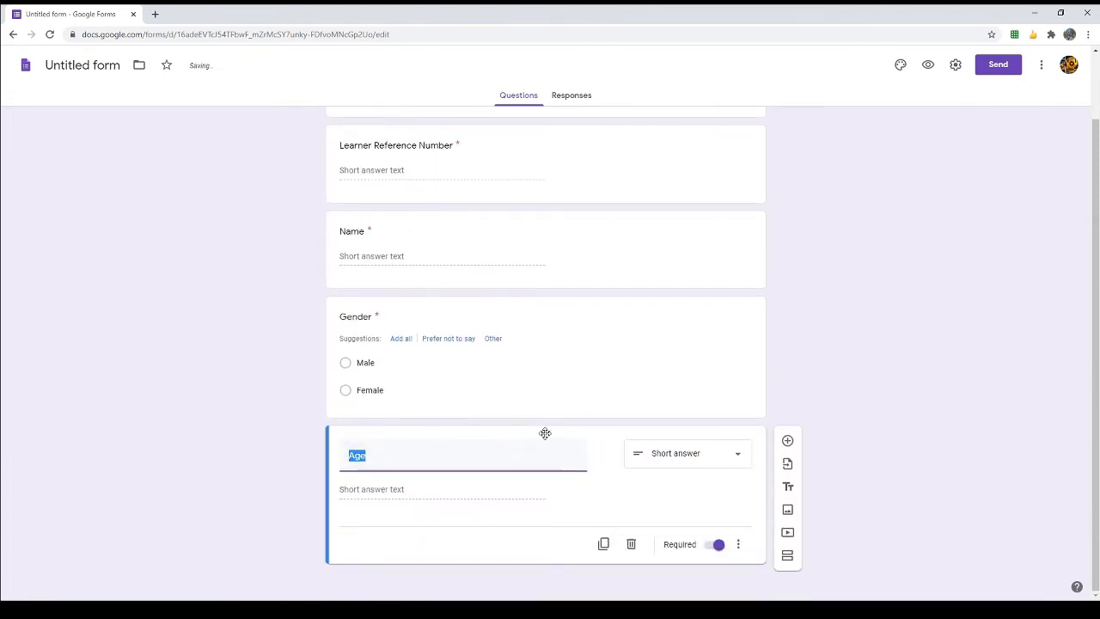
pyautogui.moveTo(545, 432); pyautogui.dragTo(550, 304)
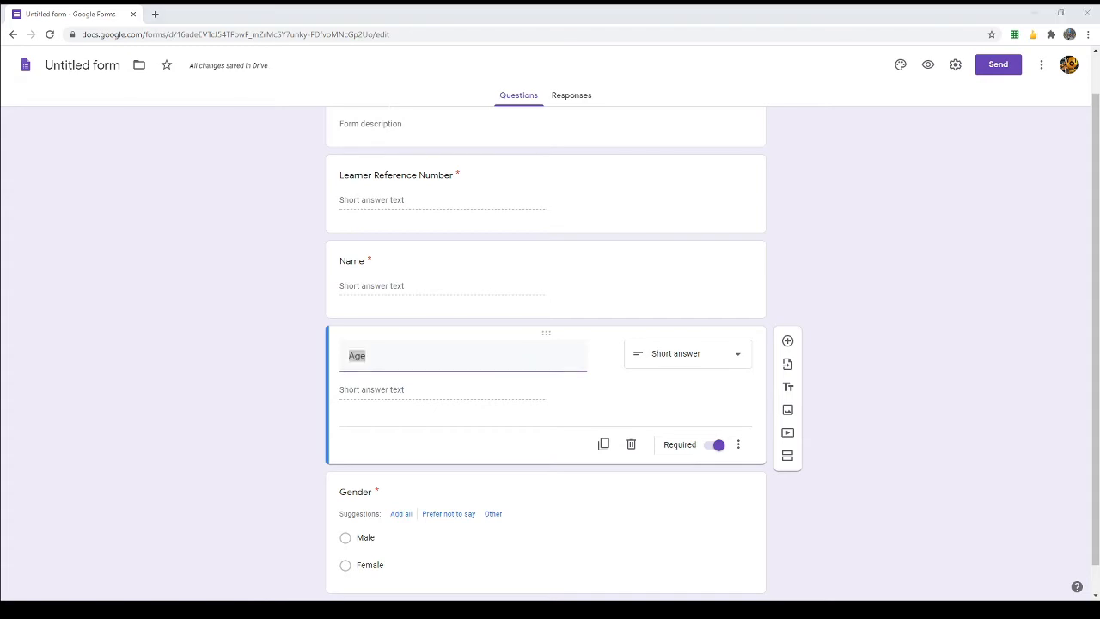
pyautogui.click(771, 425)
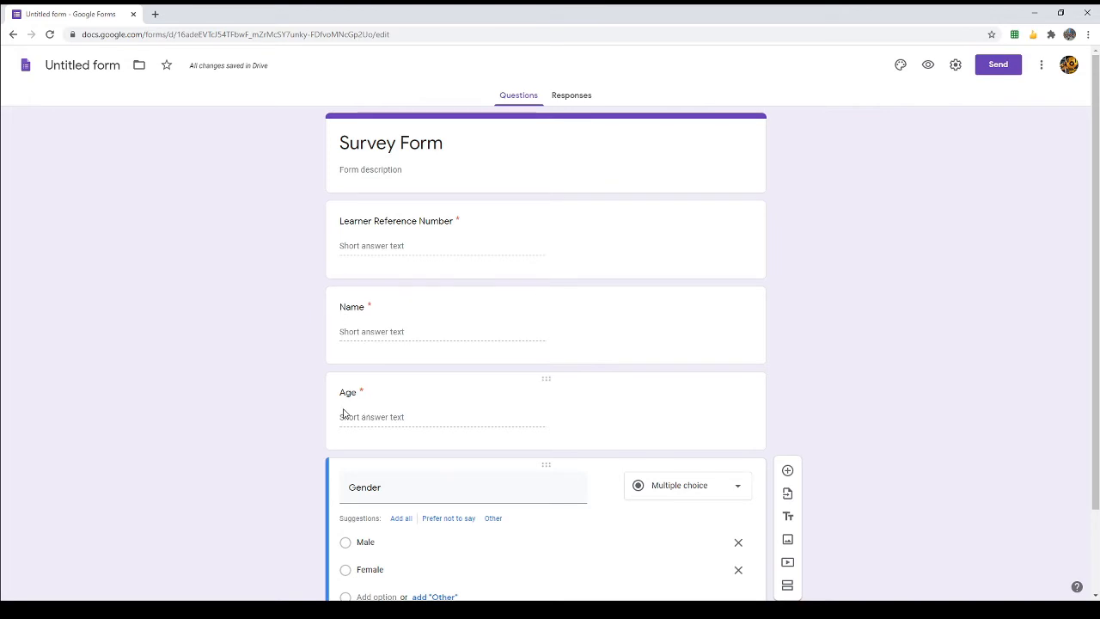
pyautogui.scroll(-2, 369, 448)
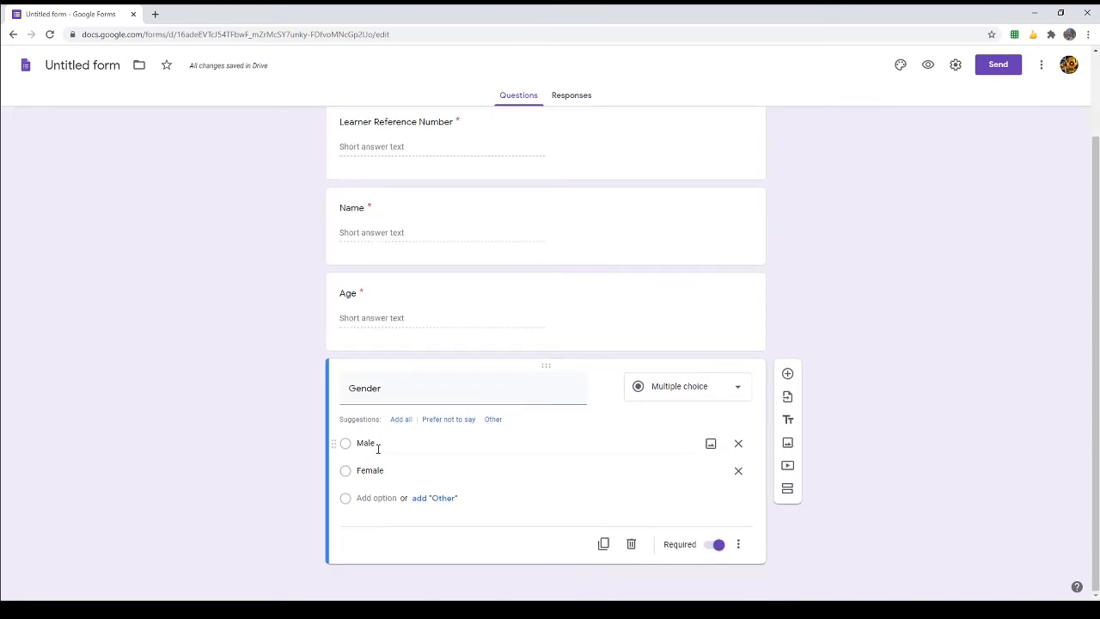
pyautogui.scroll(2, 377, 448)
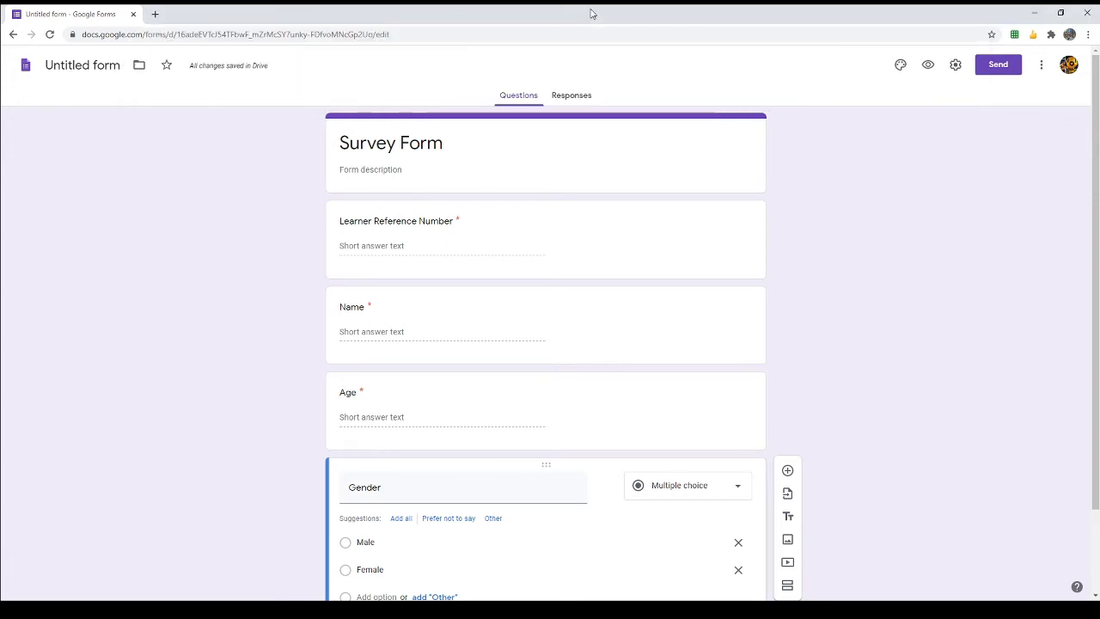
pyautogui.scroll(-2, 568, 306)
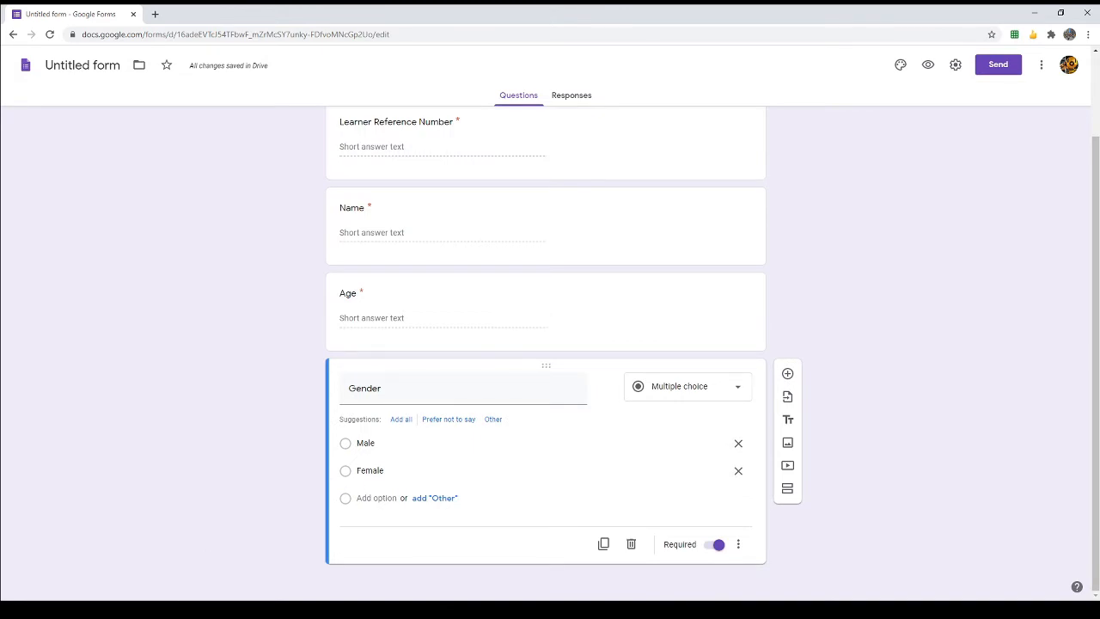
pyautogui.click(191, 608)
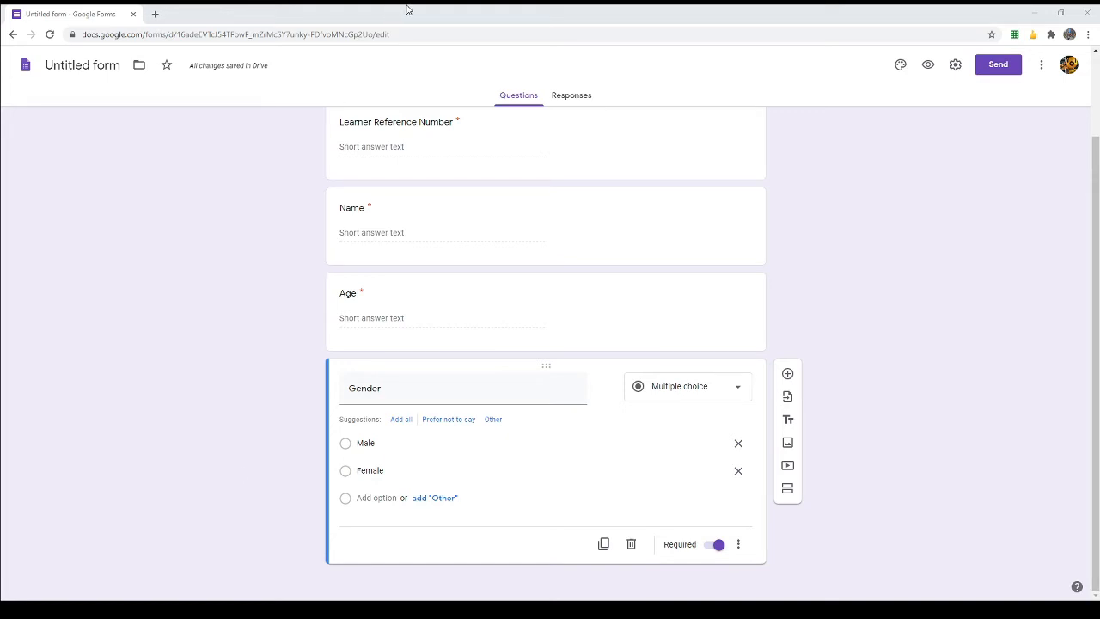
pyautogui.click(142, 423)
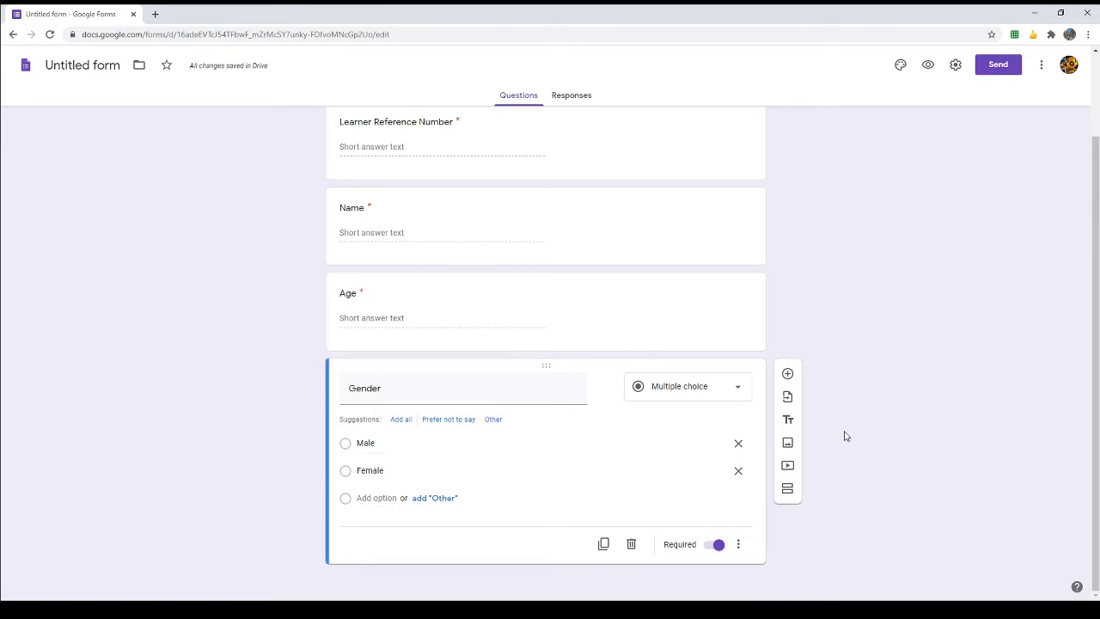
# Step: Insert Section 2 after the Gender question and add a blank question to it
pyautogui.click(787, 492)
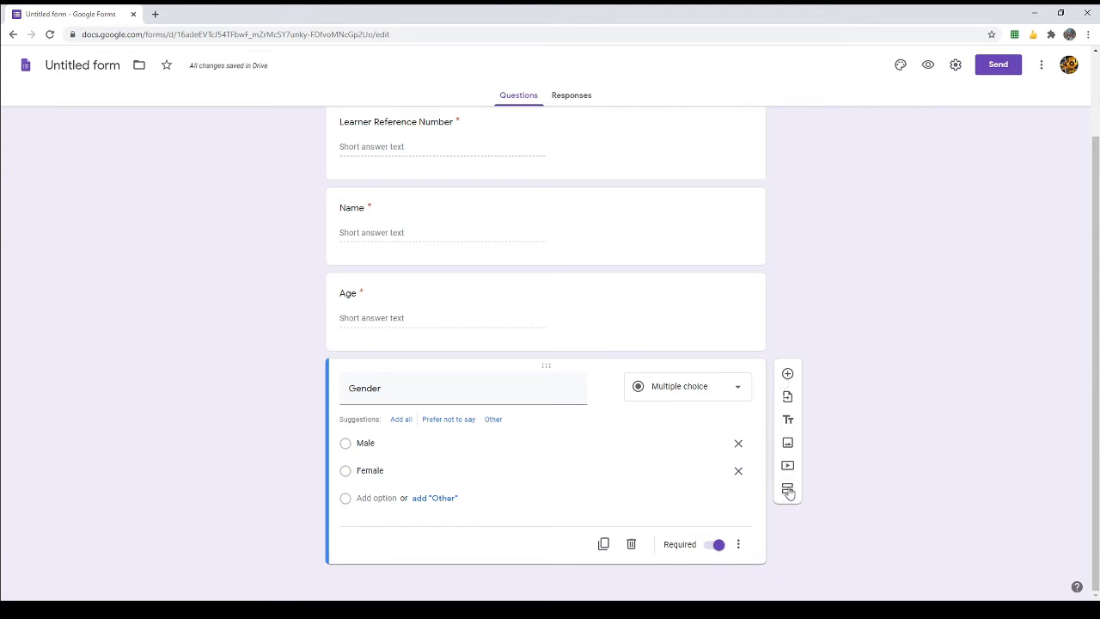
pyautogui.click(787, 490)
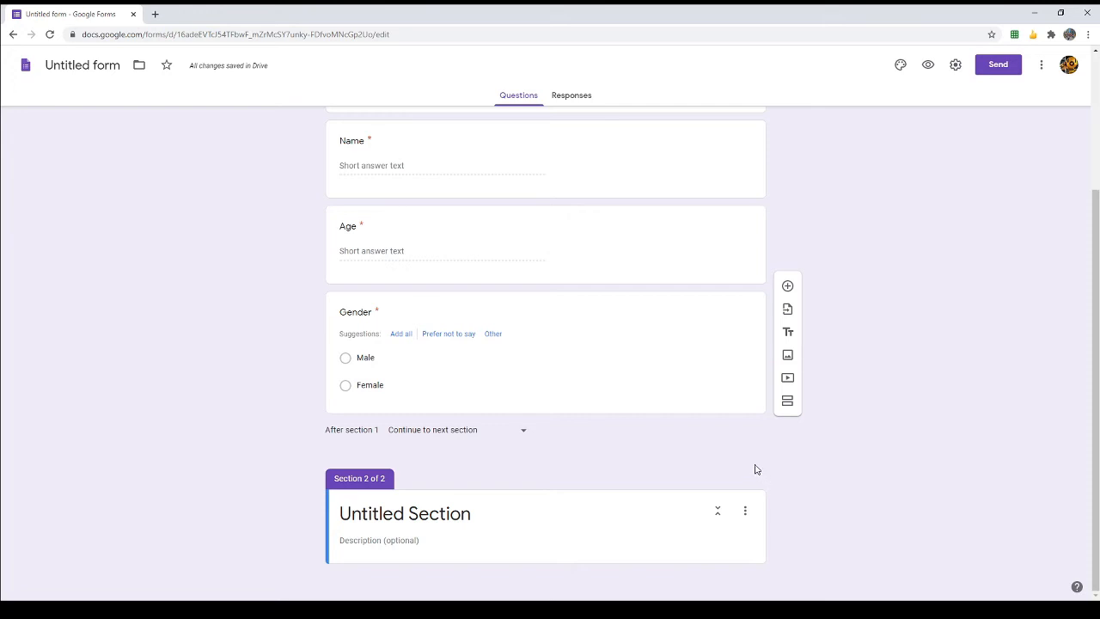
pyautogui.click(788, 288)
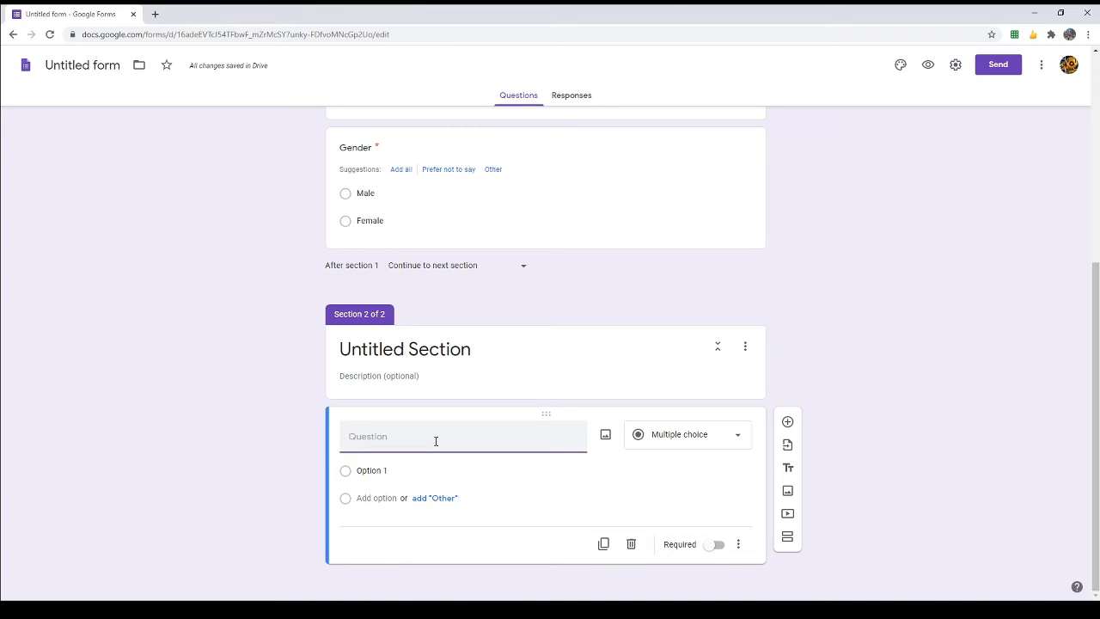
# Step: Add required short-answer questions 'Father's name' and 'Mother's name' to Section 2
pyautogui.press('Tab')
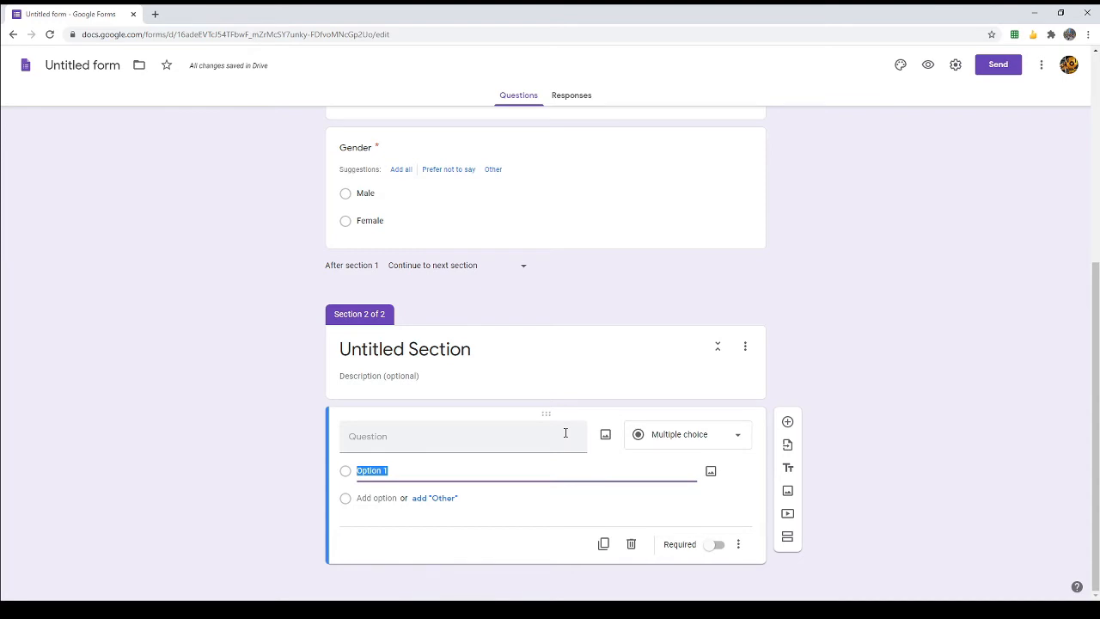
pyautogui.click(478, 441)
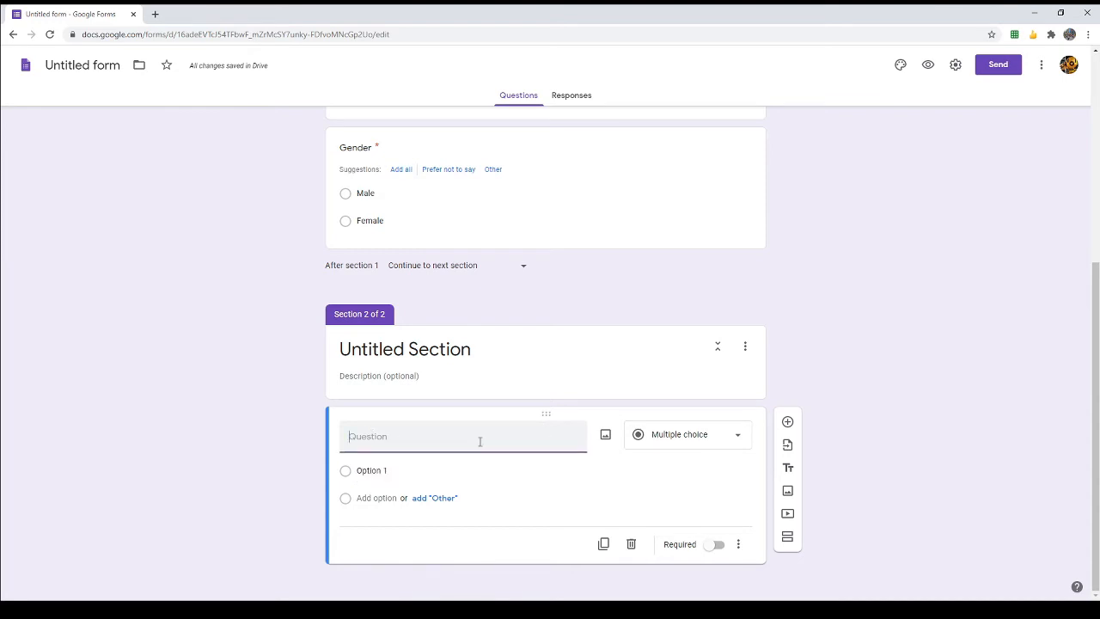
pyautogui.write("Father's name")
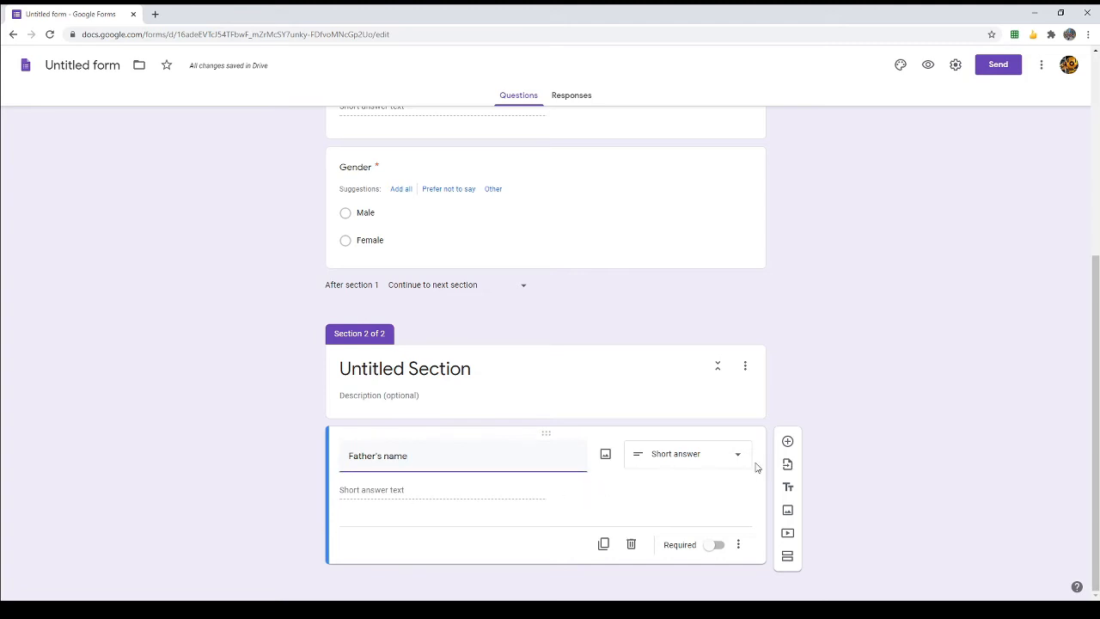
pyautogui.click(713, 544)
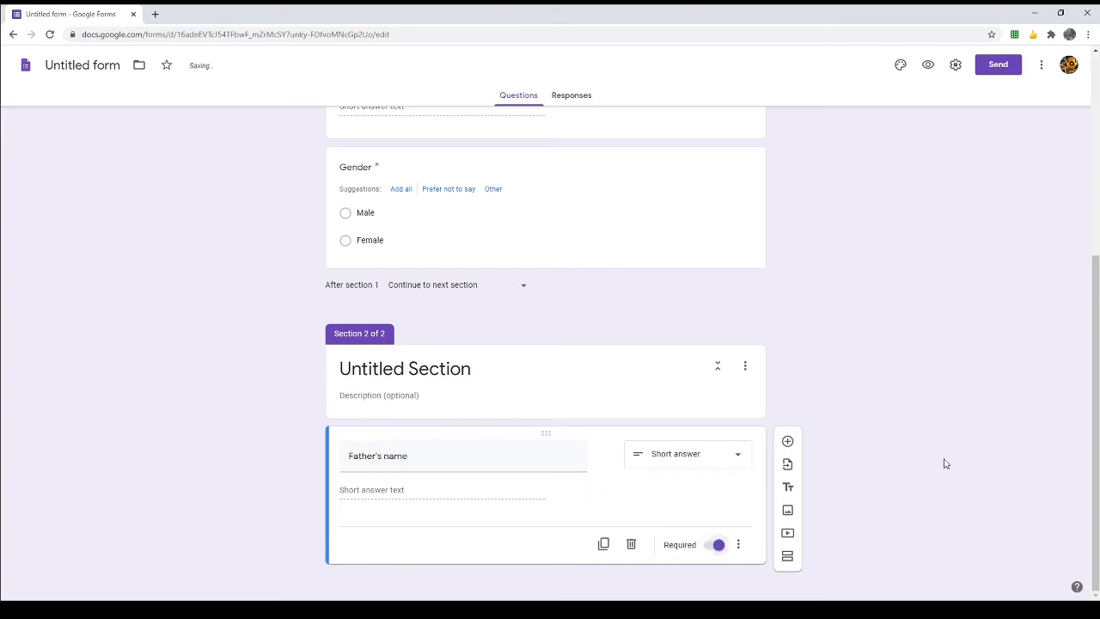
pyautogui.click(787, 441)
pyautogui.write("Mother's name")
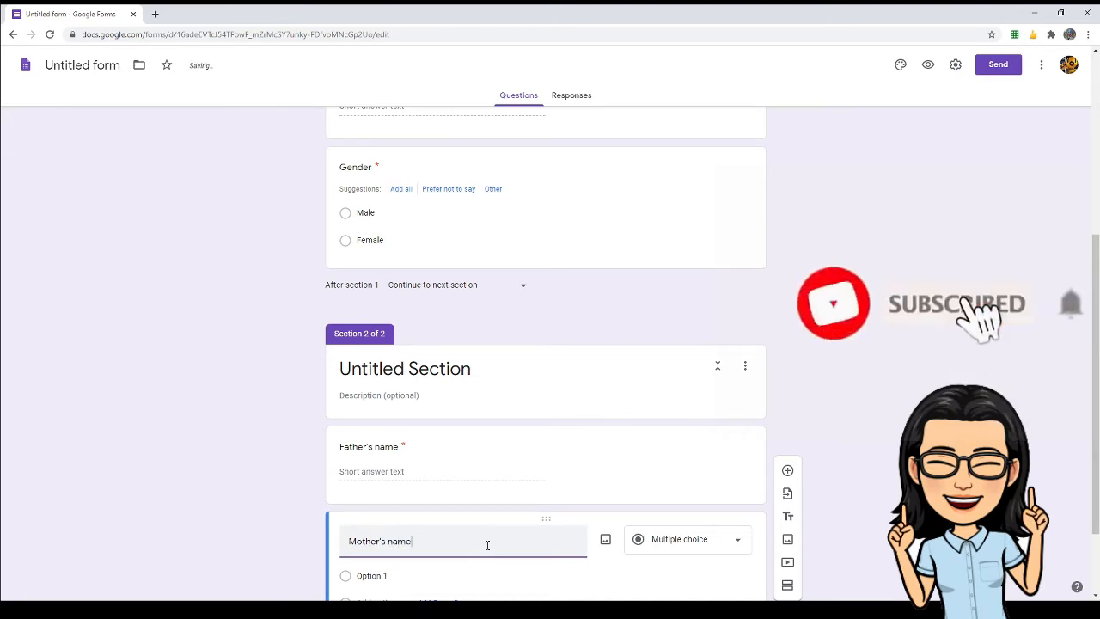
pyautogui.scroll(-2, 859, 405)
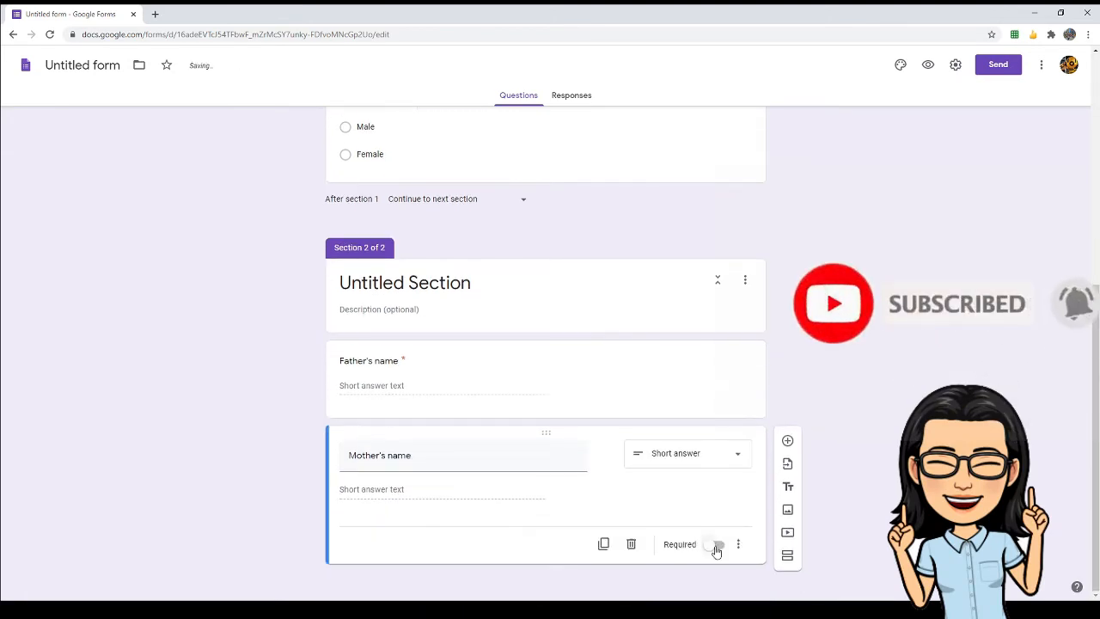
pyautogui.click(718, 544)
pyautogui.click(788, 441)
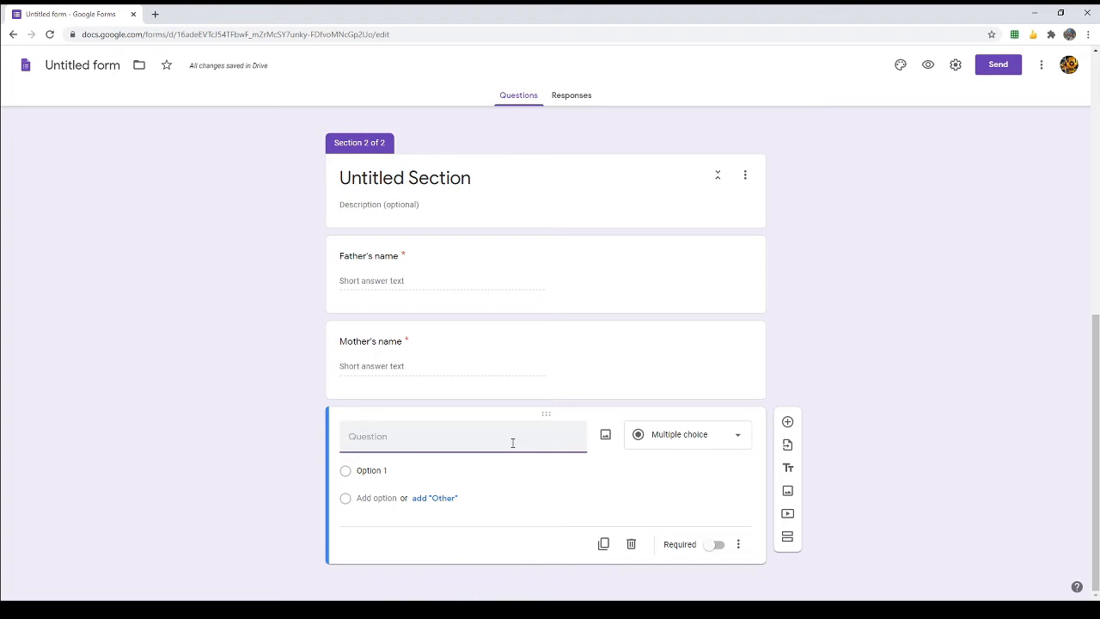
# Step: Turn the blank question into a required paragraph question titled 'Address'
pyautogui.write('Address')
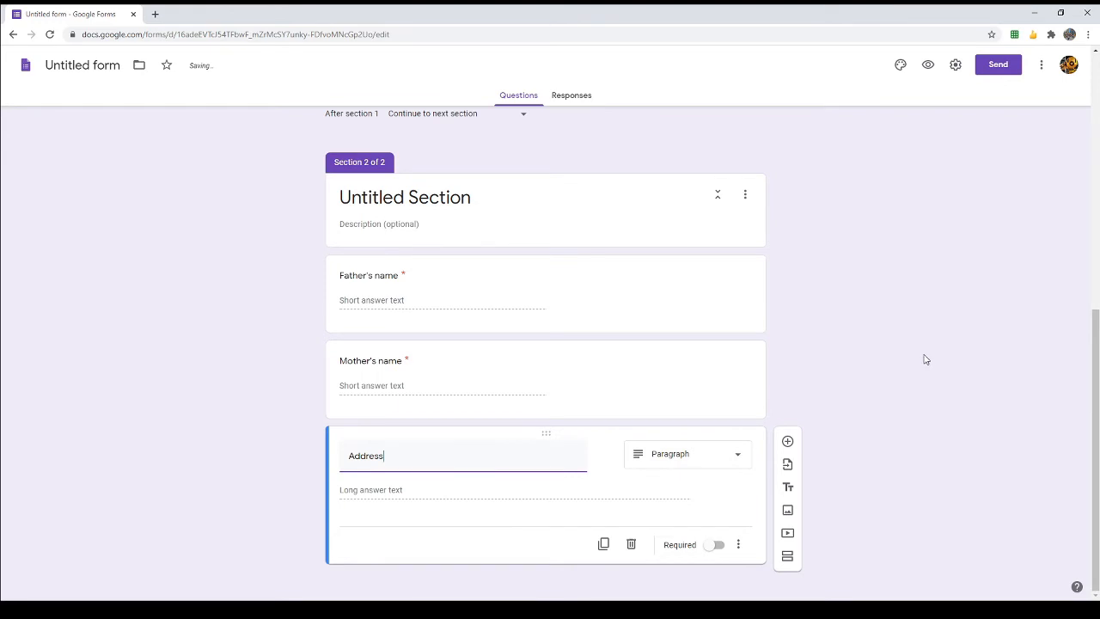
pyautogui.click(718, 545)
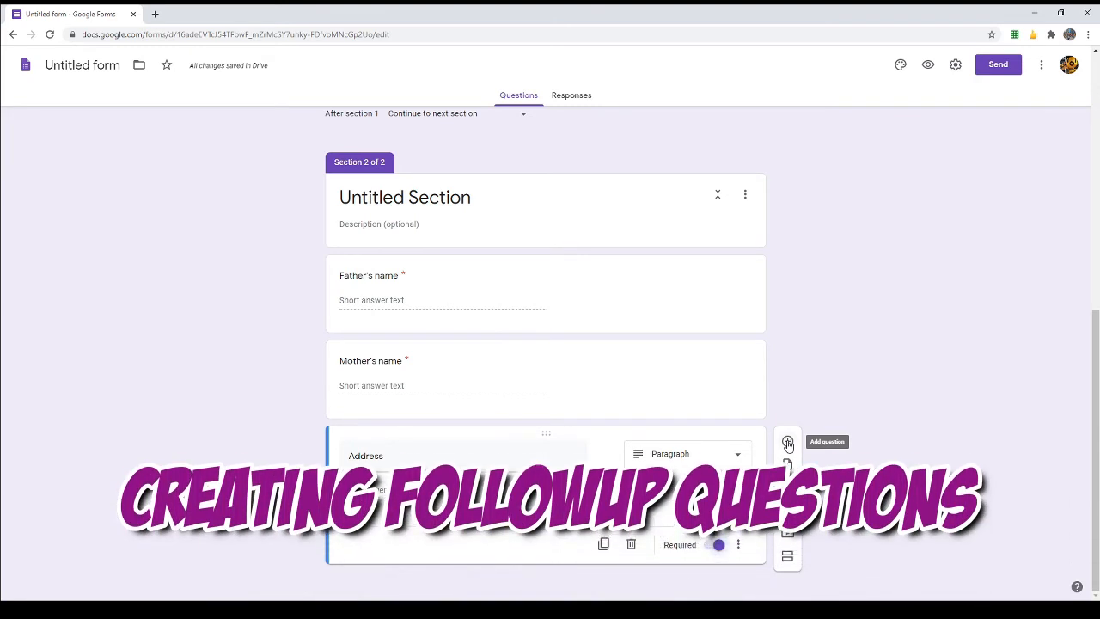
# Step: Add an untitled Section 3 of 3 below the Address question
pyautogui.click(787, 556)
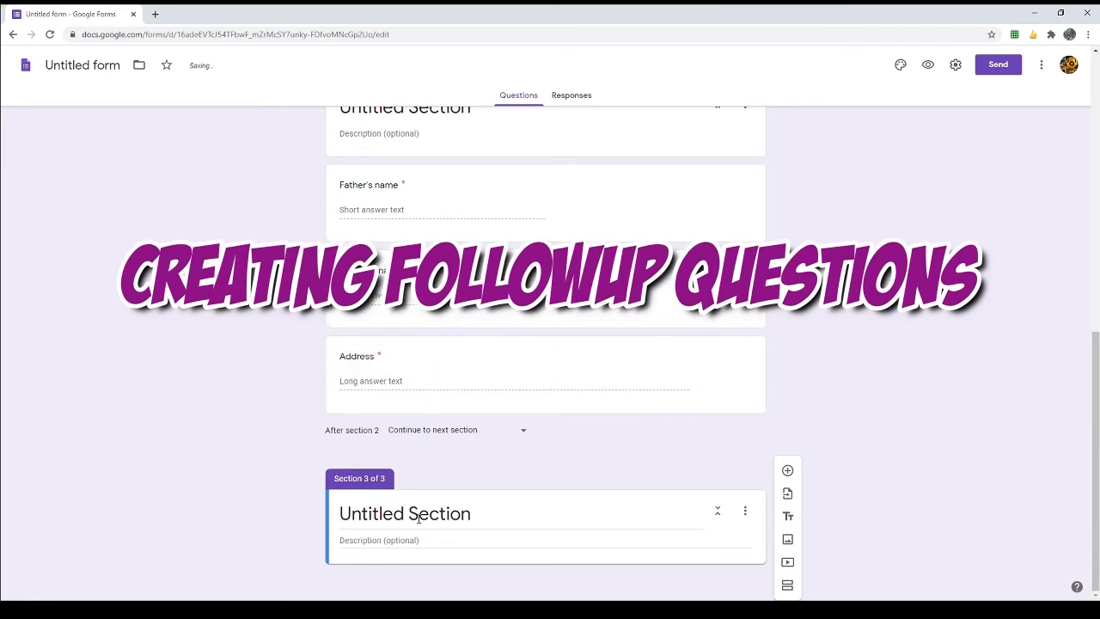
pyautogui.click(418, 515)
pyautogui.click(889, 367)
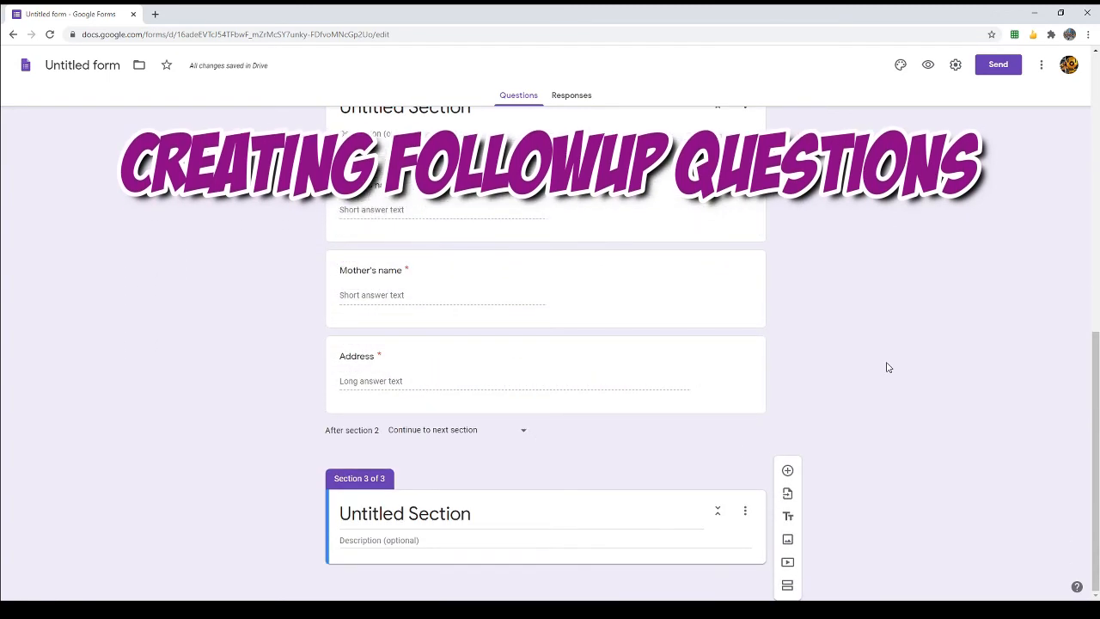
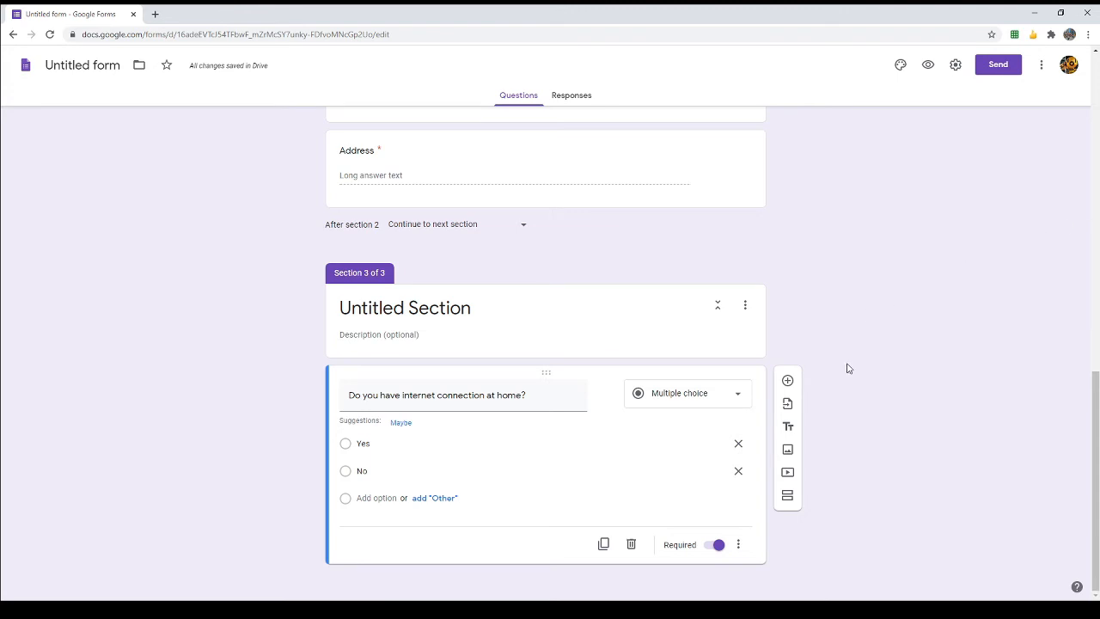
# Step: Insert Section 4 directly below the home-internet question
pyautogui.click(787, 500)
# Step: Title the new Section 4 'Internet Provider'
pyautogui.click(489, 513)
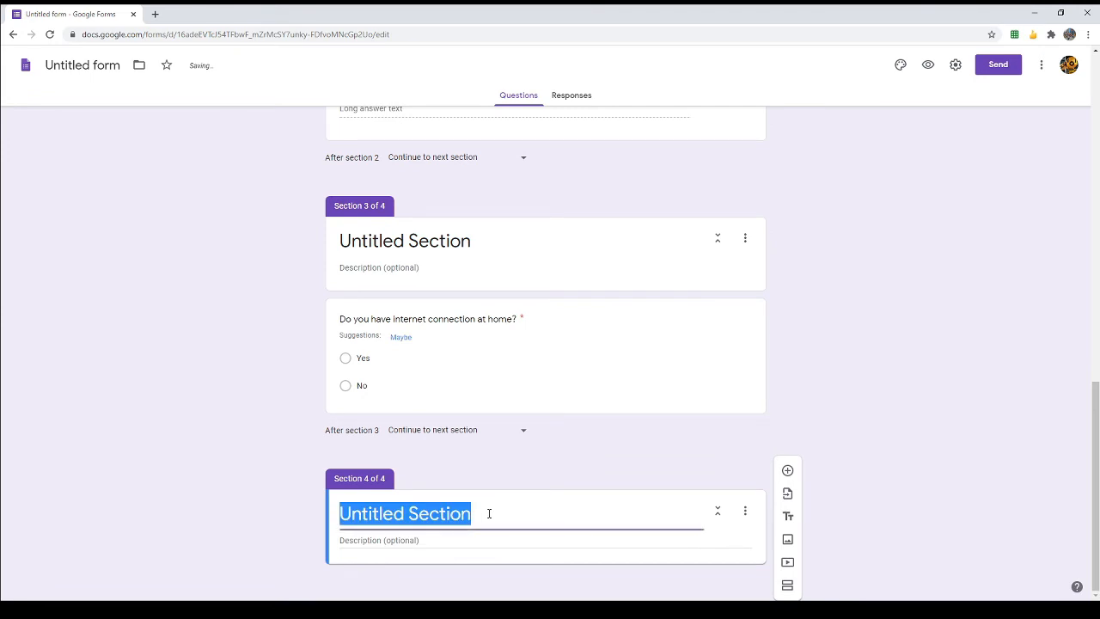
pyautogui.write('Inren')
pyautogui.press('BackSpace')
pyautogui.press('BackSpace')
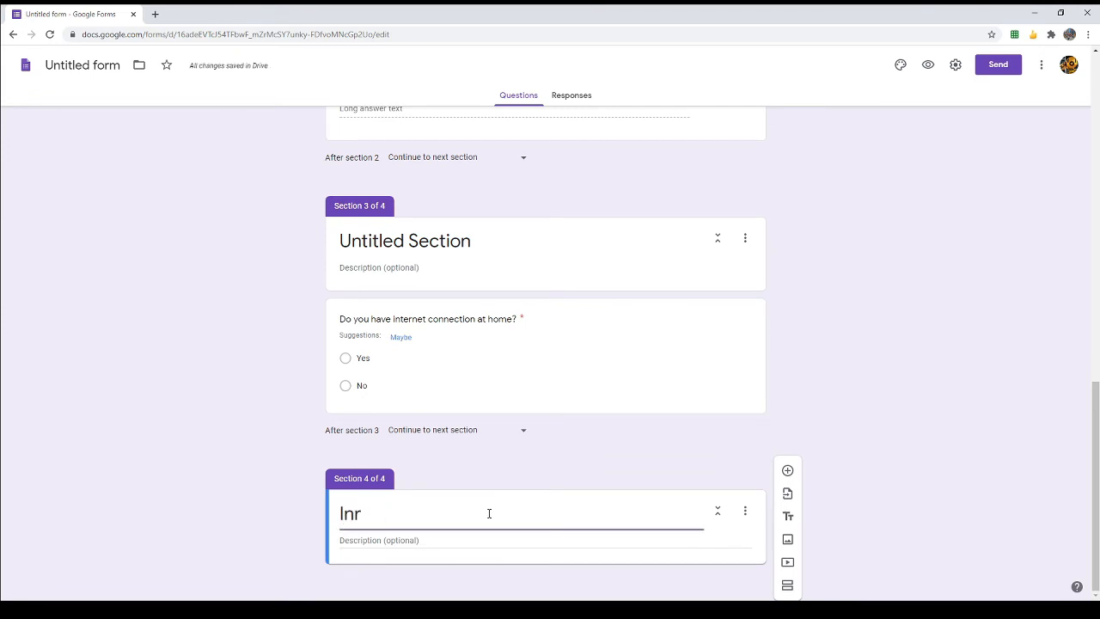
pyautogui.write('ternet Provider')
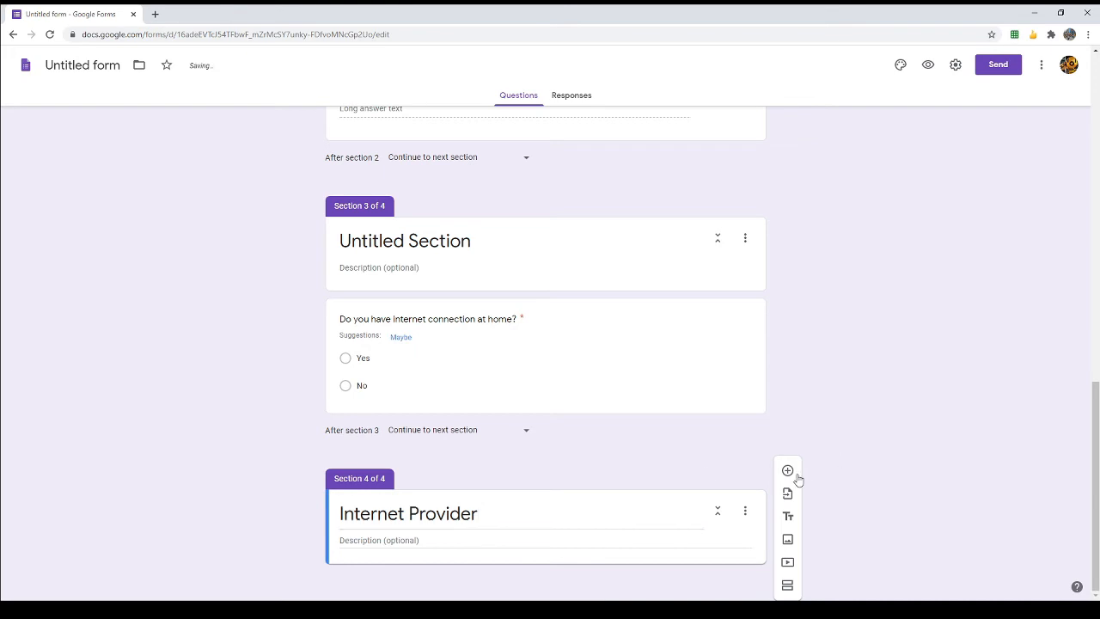
# Step: Add the question 'If yes, what is your internet provider?' to the Internet Provider section
pyautogui.click(788, 471)
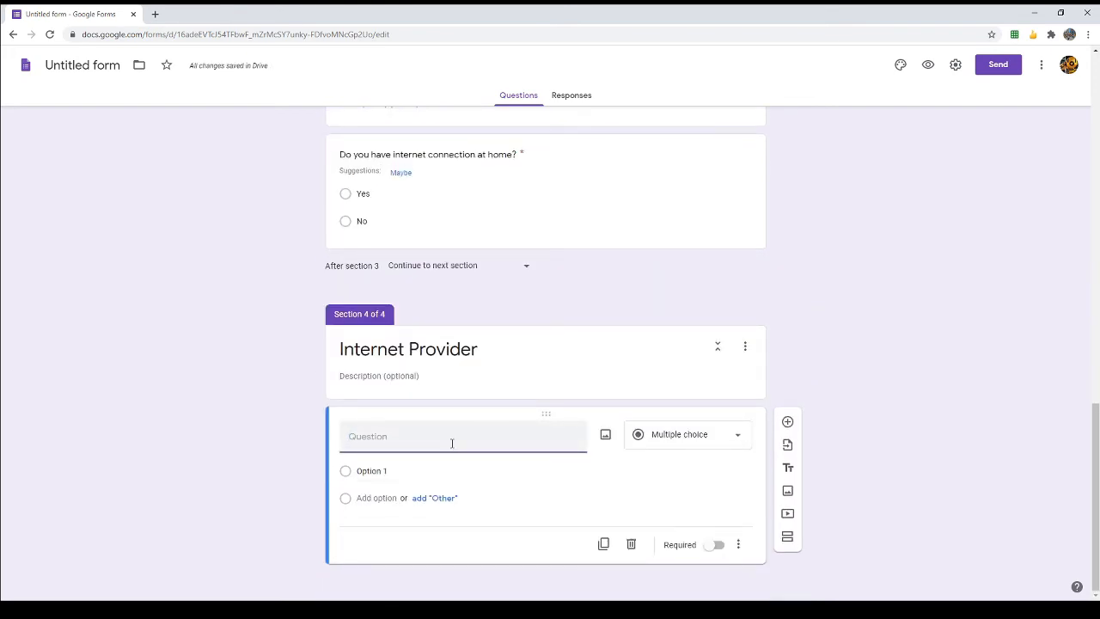
pyautogui.write('If yes, what is your internet provider?')
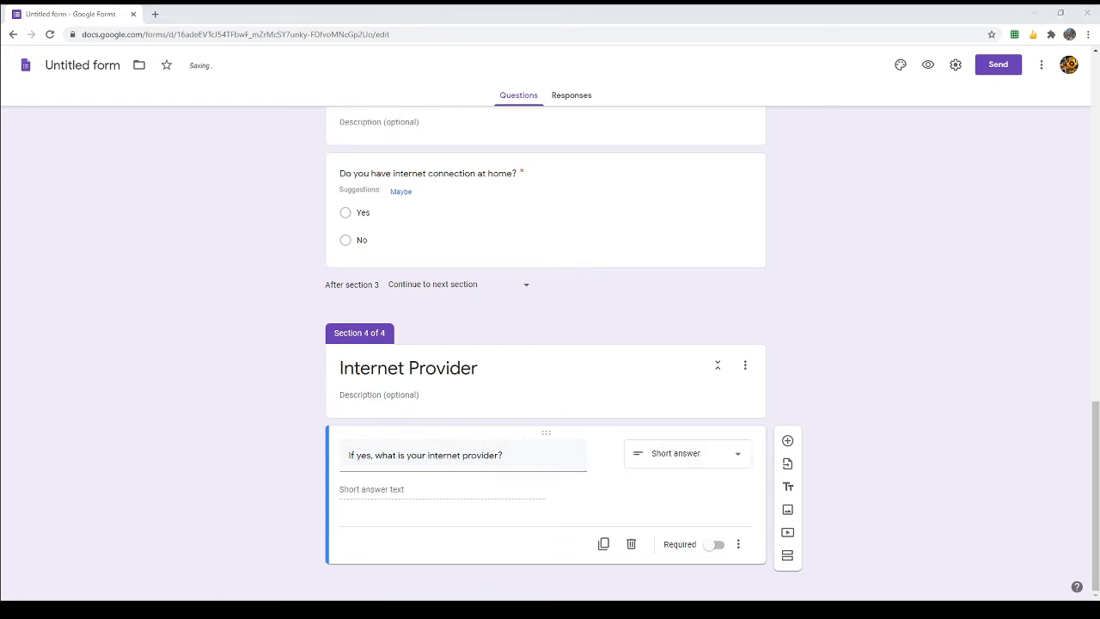
pyautogui.click(161, 425)
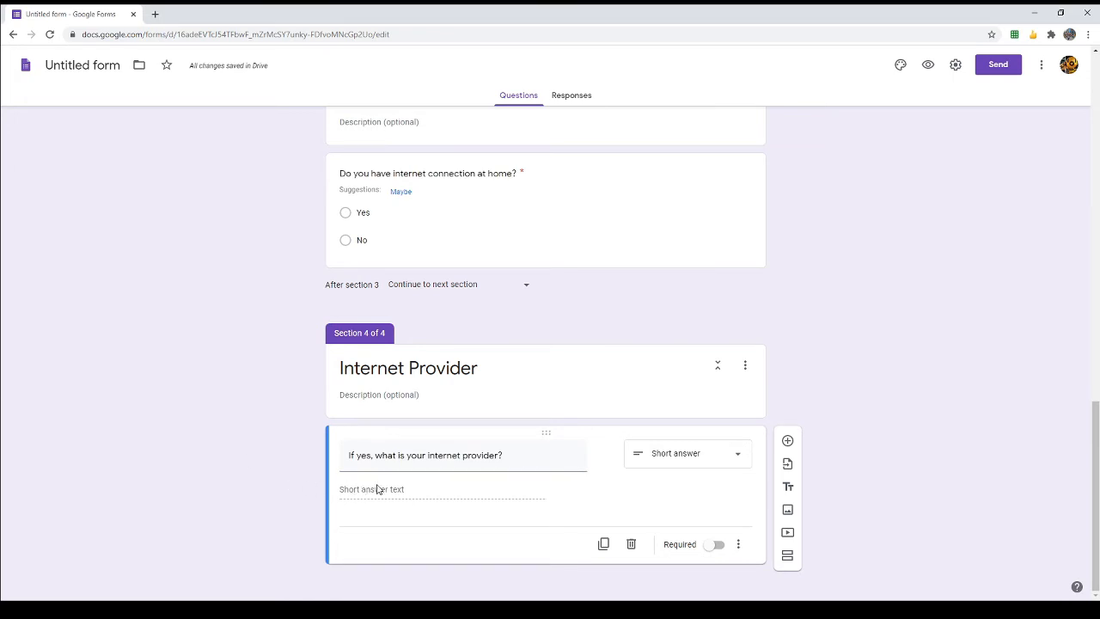
pyautogui.click(678, 454)
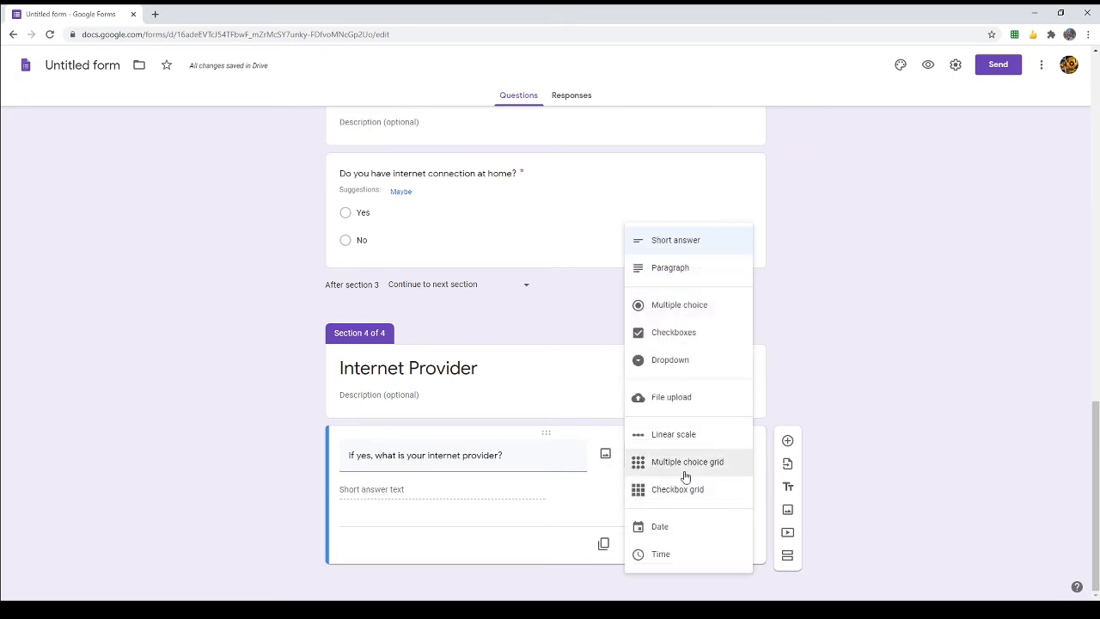
# Step: Make the provider question multiple choice with options Globe, PLDT and Converge
pyautogui.click(694, 311)
pyautogui.click(414, 492)
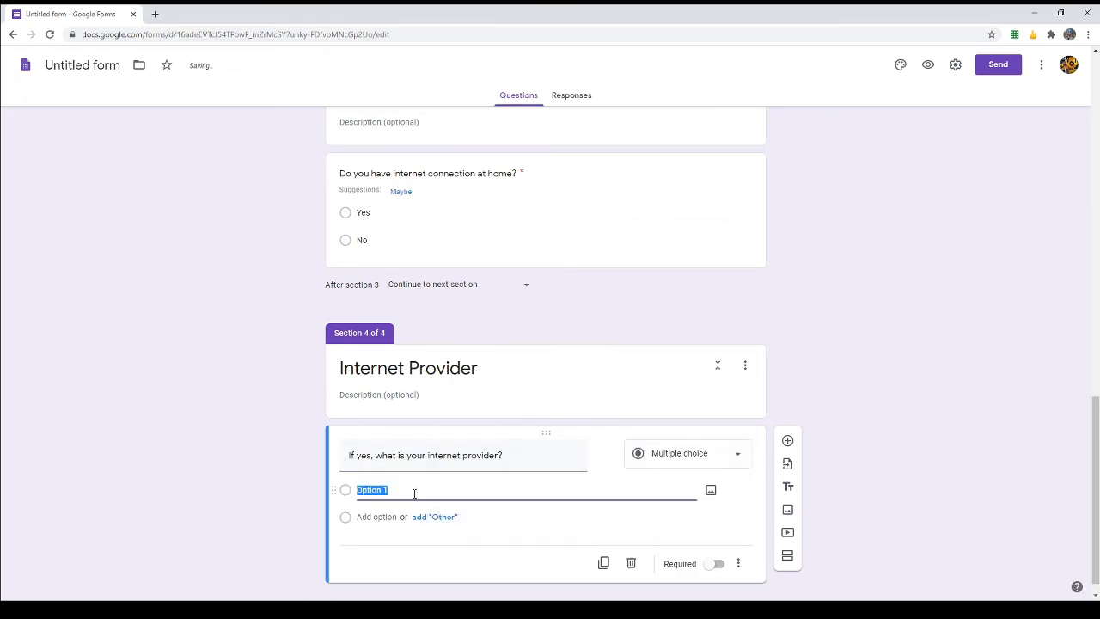
pyautogui.write('Globe')
pyautogui.press('Tab')
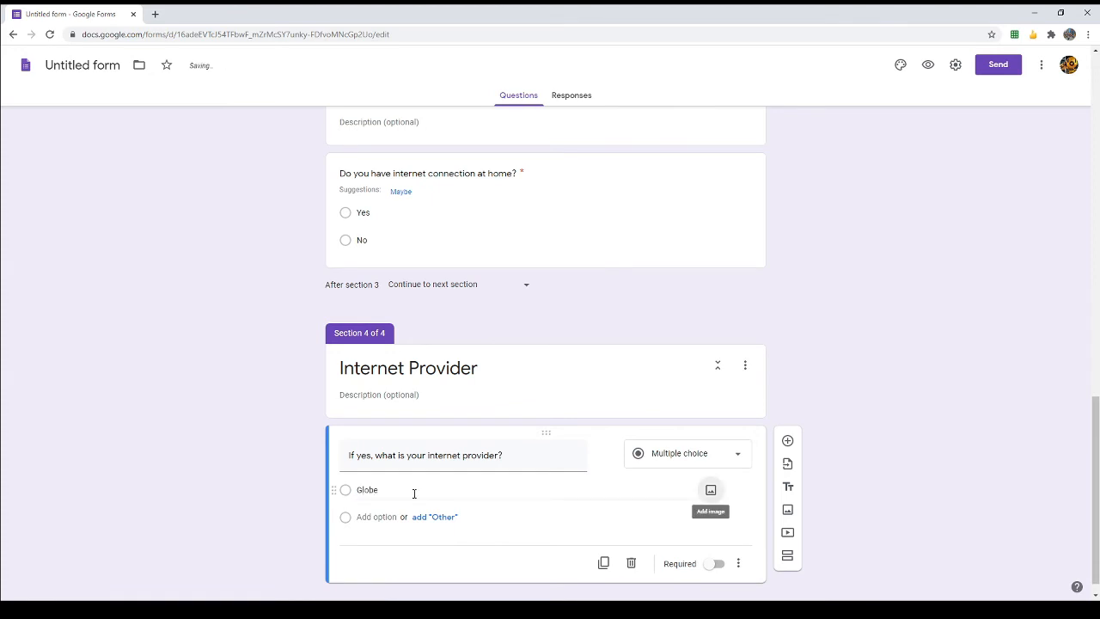
pyautogui.click(378, 517)
pyautogui.write('PLDT')
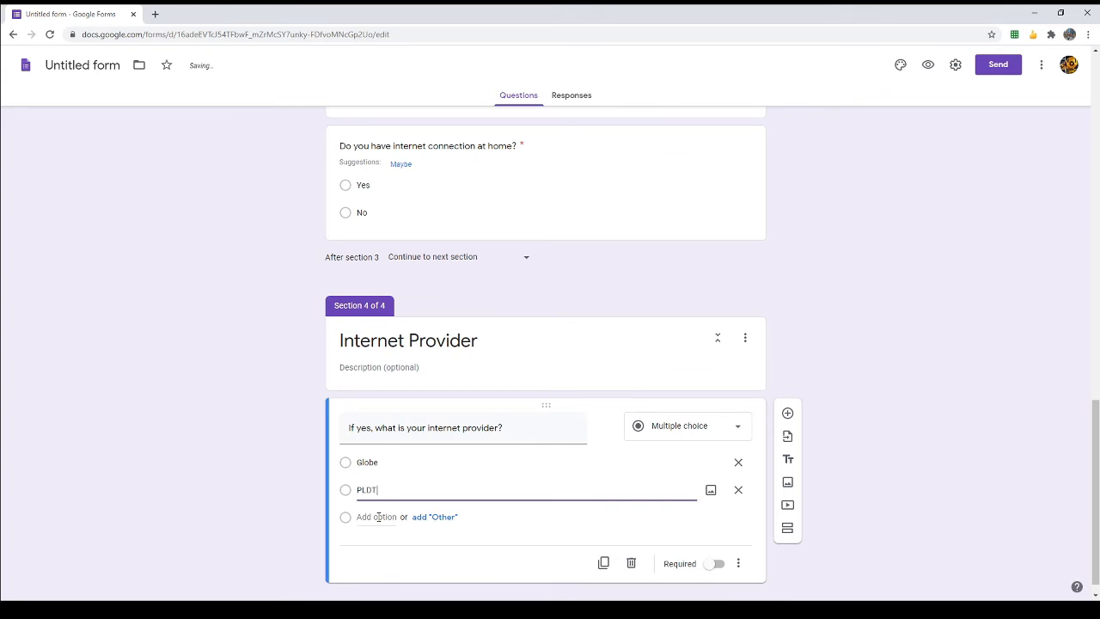
pyautogui.click(378, 516)
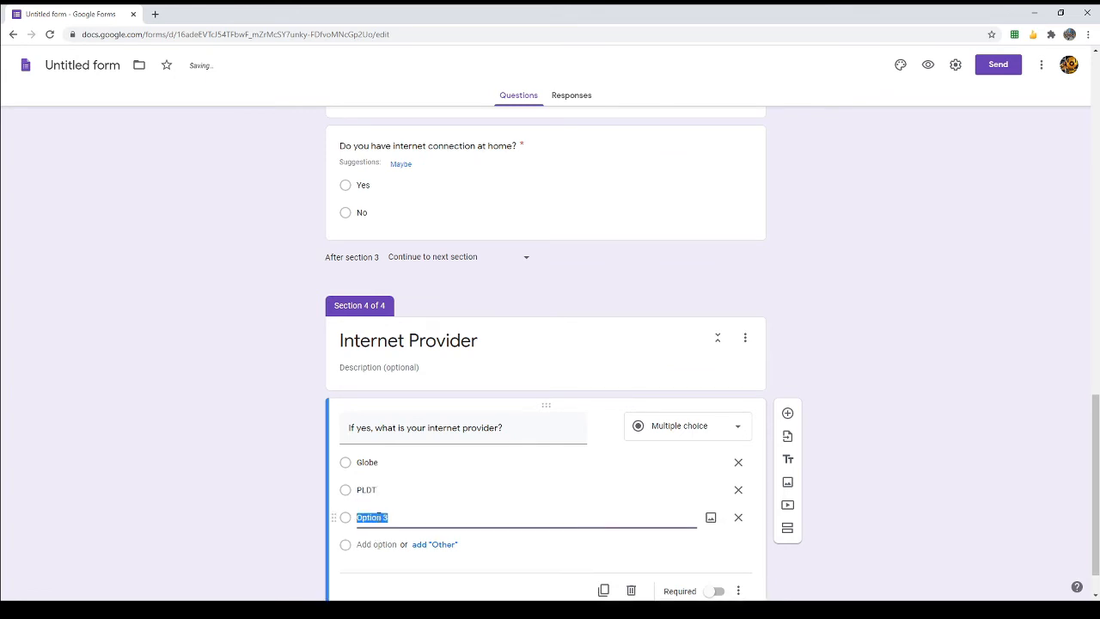
pyautogui.write('Converge')
# Step: Add an 'Other' option and mark the provider question required
pyautogui.scroll(-1, 378, 516)
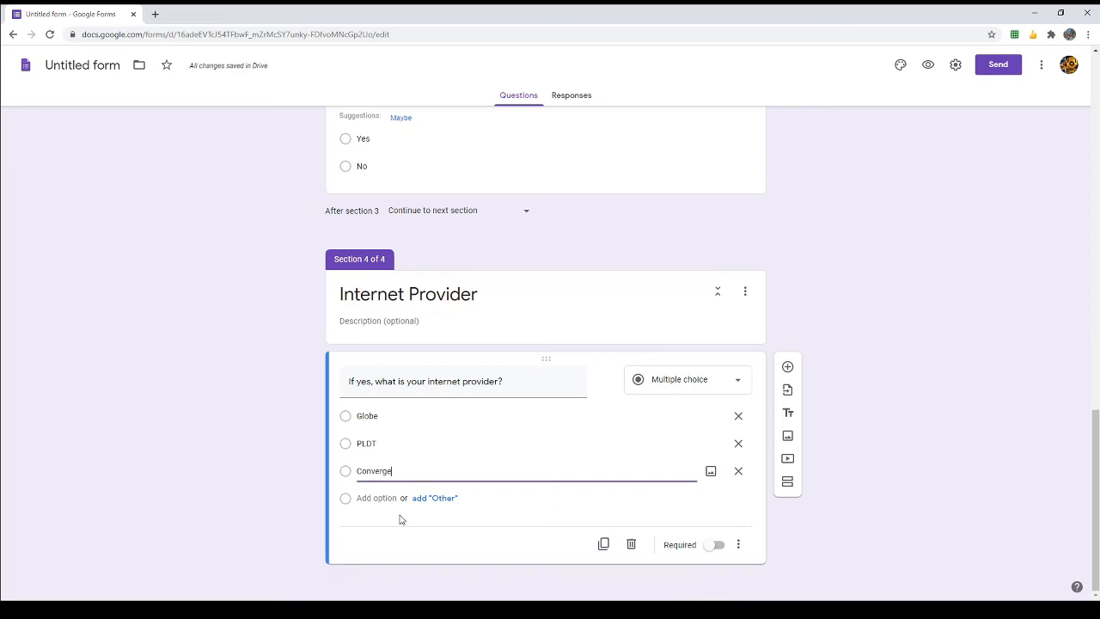
pyautogui.click(434, 498)
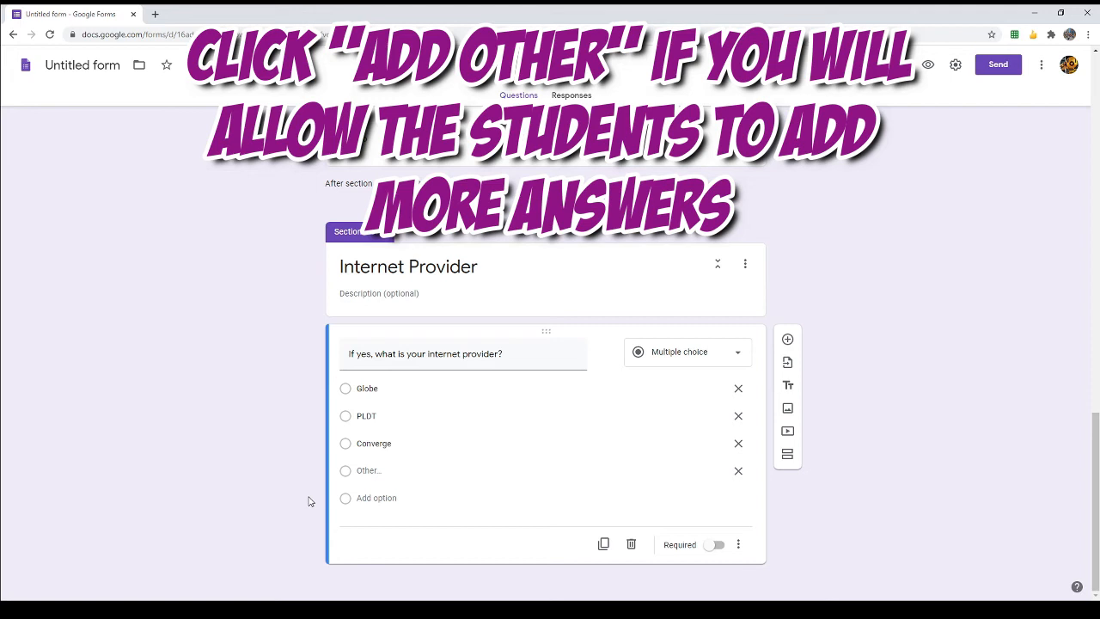
pyautogui.click(718, 545)
pyautogui.scroll(2, 817, 472)
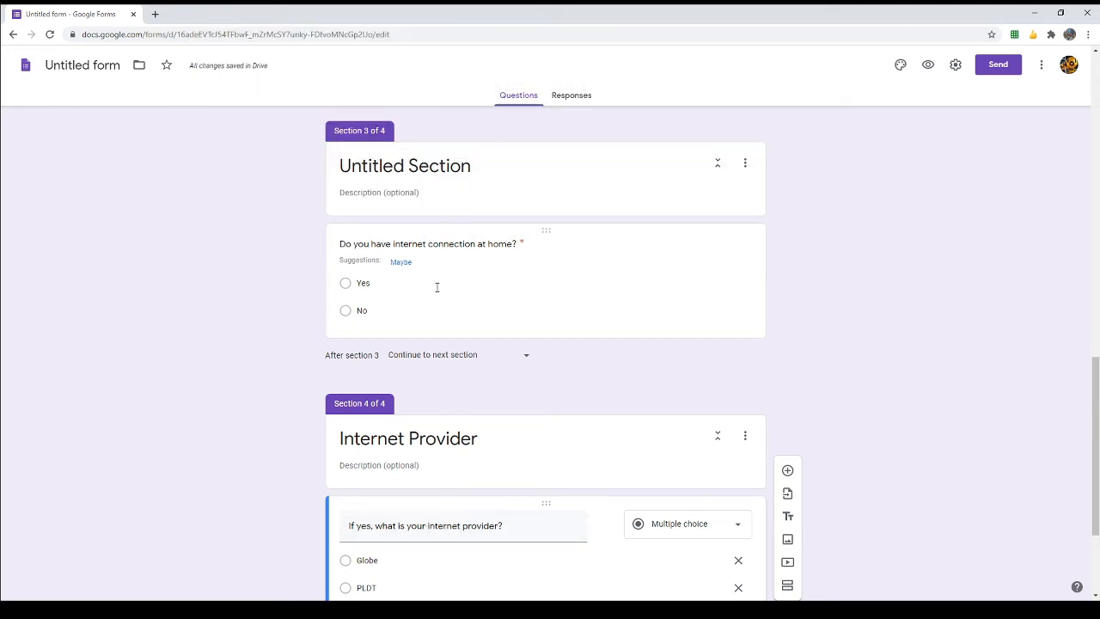
# Step: Turn on answer-based branching for the home-internet question and send Yes to section 4 (Internet Provider)
pyautogui.scroll(-1, 402, 490)
pyautogui.scroll(-1, 402, 490)
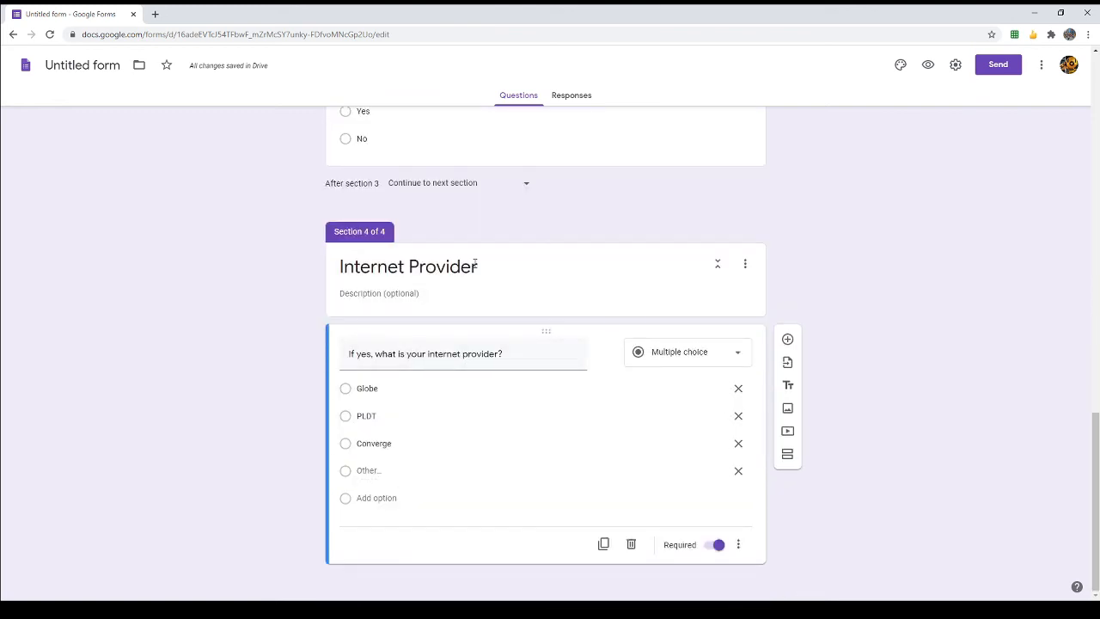
pyautogui.scroll(2, 497, 276)
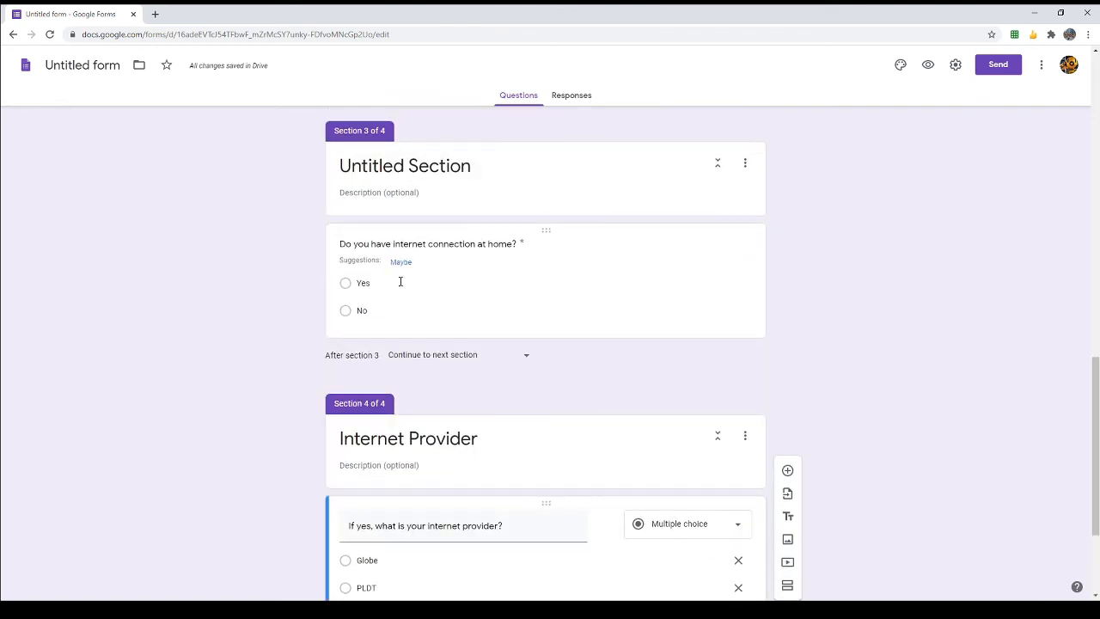
pyautogui.click(698, 256)
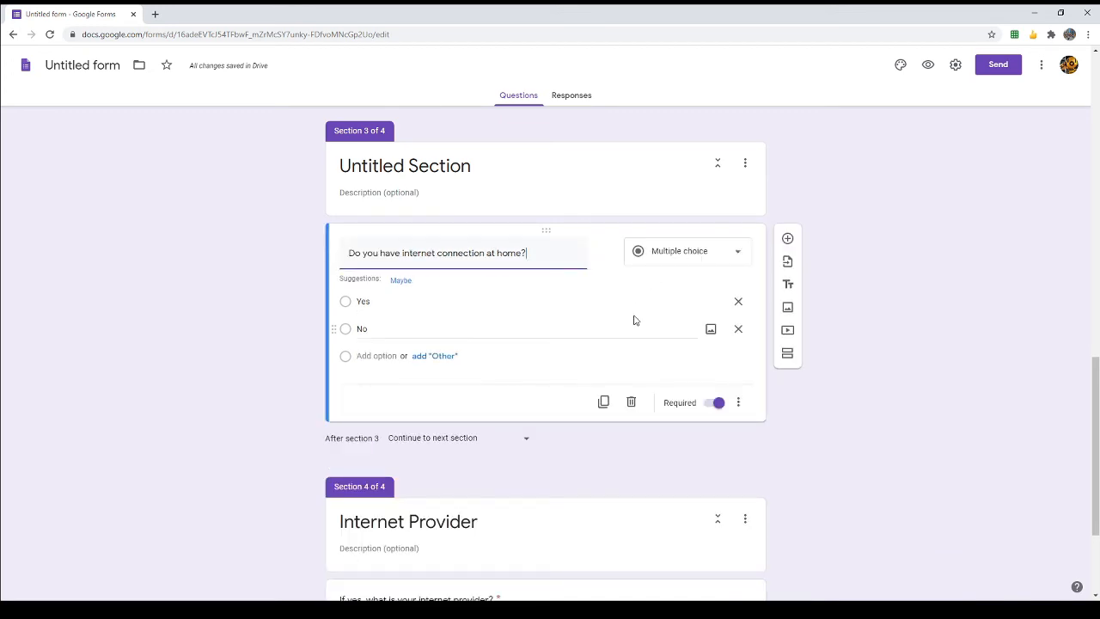
pyautogui.click(740, 405)
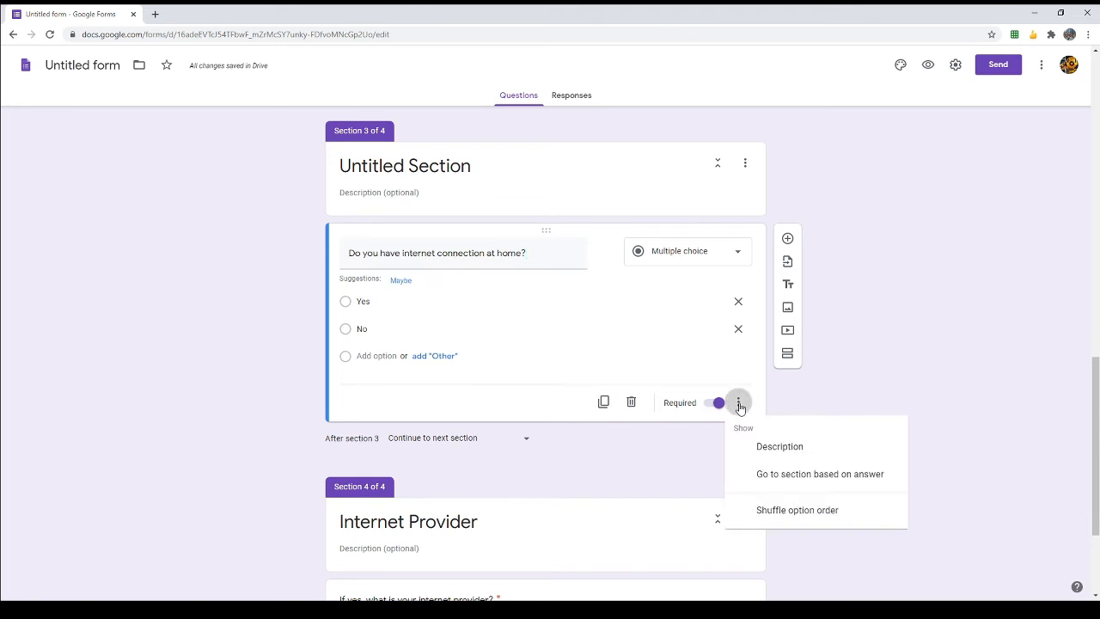
pyautogui.click(757, 481)
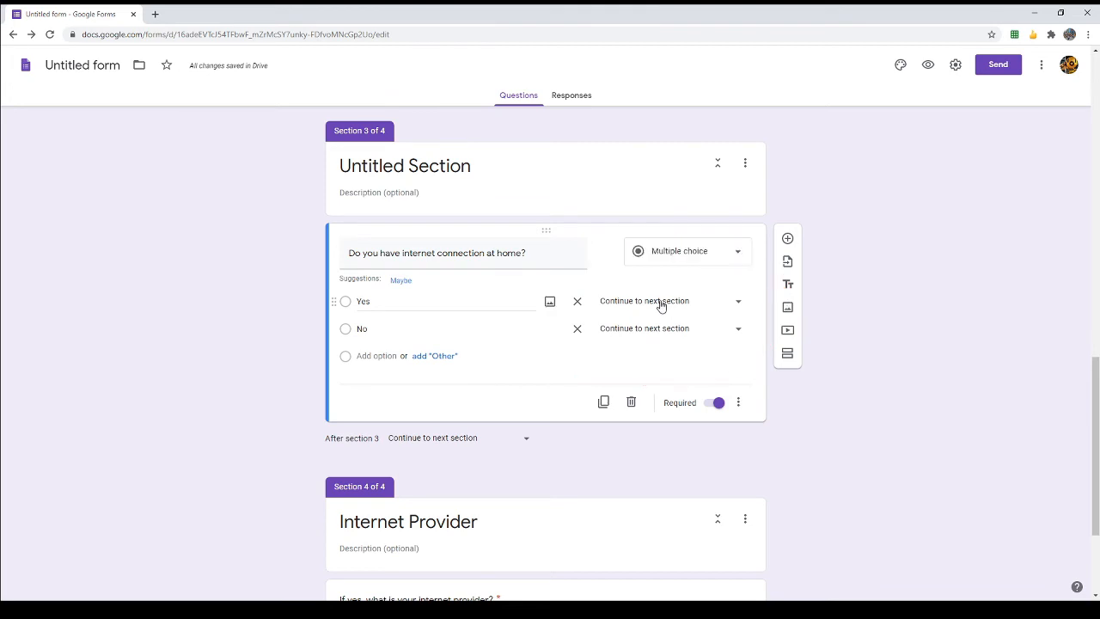
pyautogui.click(395, 299)
pyautogui.scroll(-2, 338, 502)
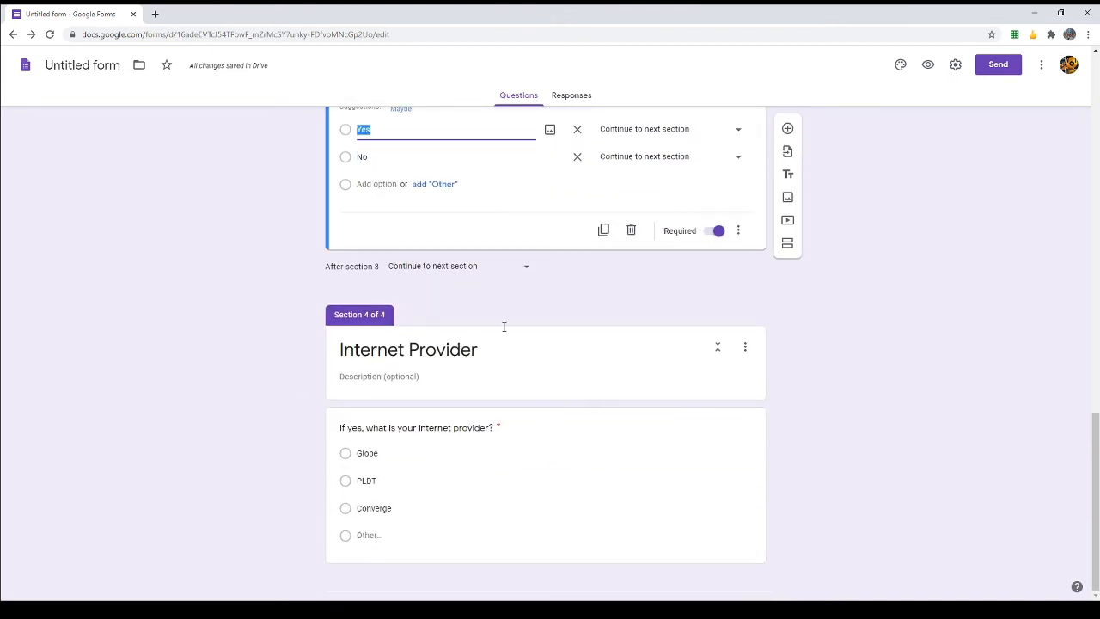
pyautogui.scroll(3, 527, 329)
pyautogui.click(644, 367)
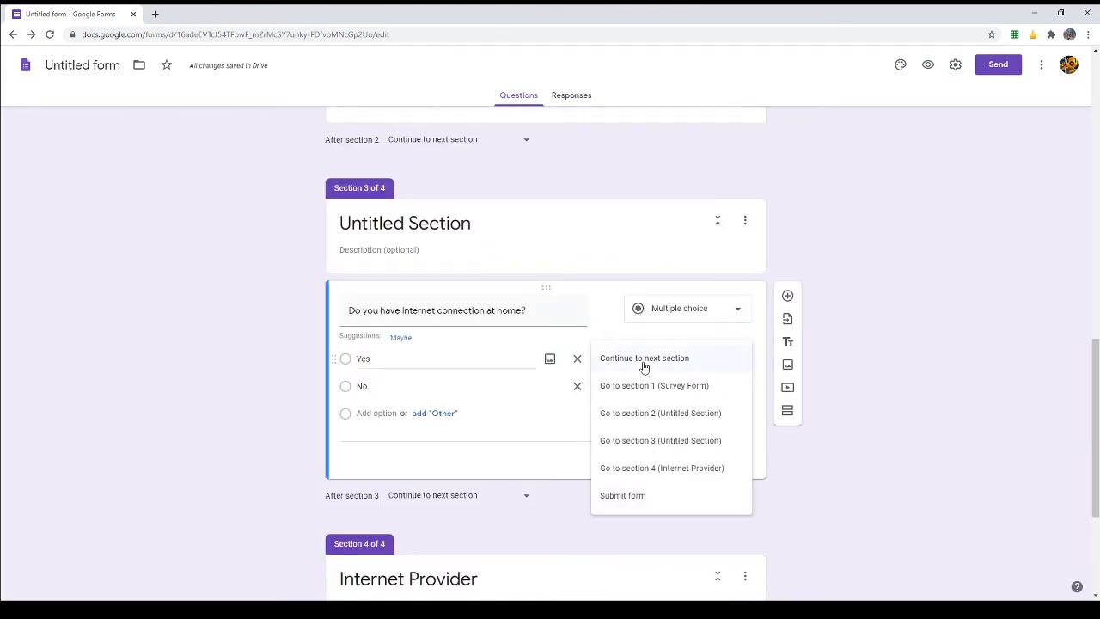
pyautogui.click(653, 468)
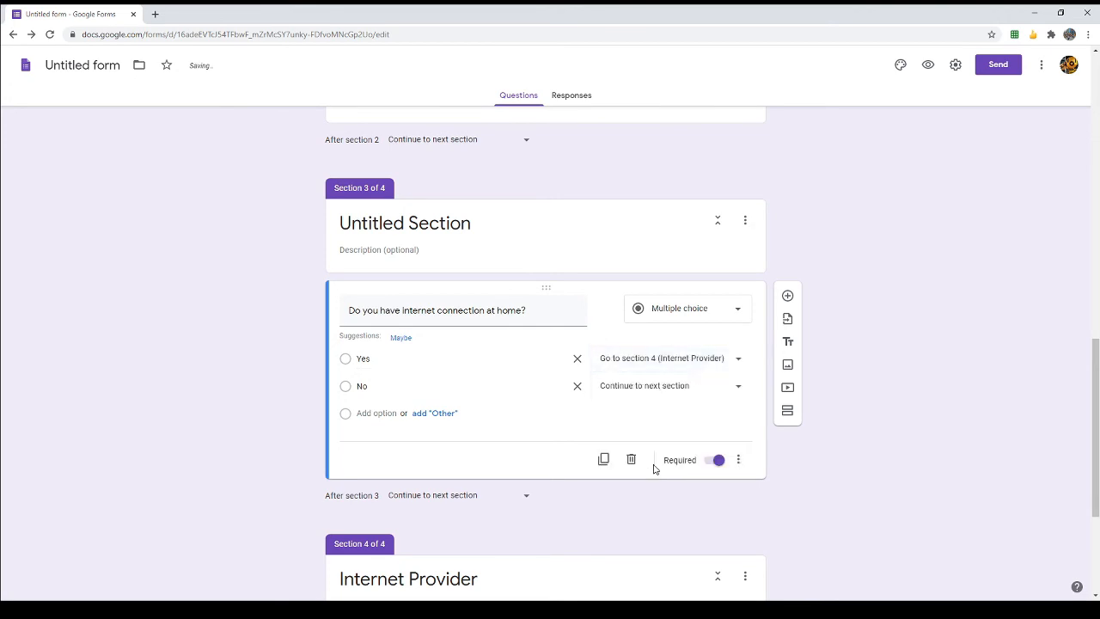
pyautogui.scroll(-2, 878, 340)
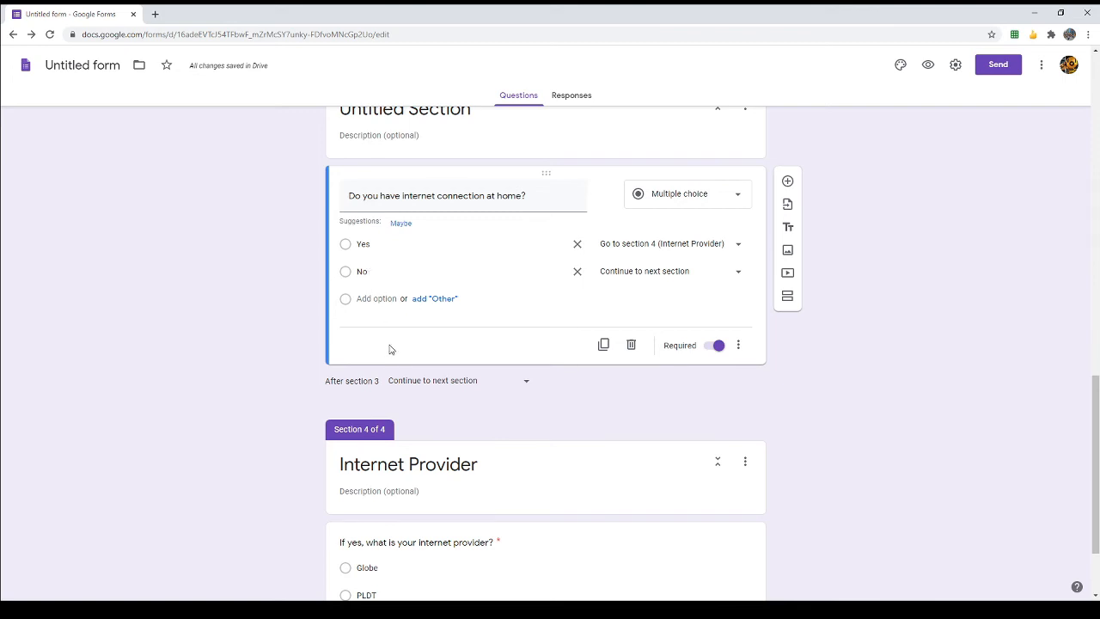
pyautogui.scroll(-2, 389, 348)
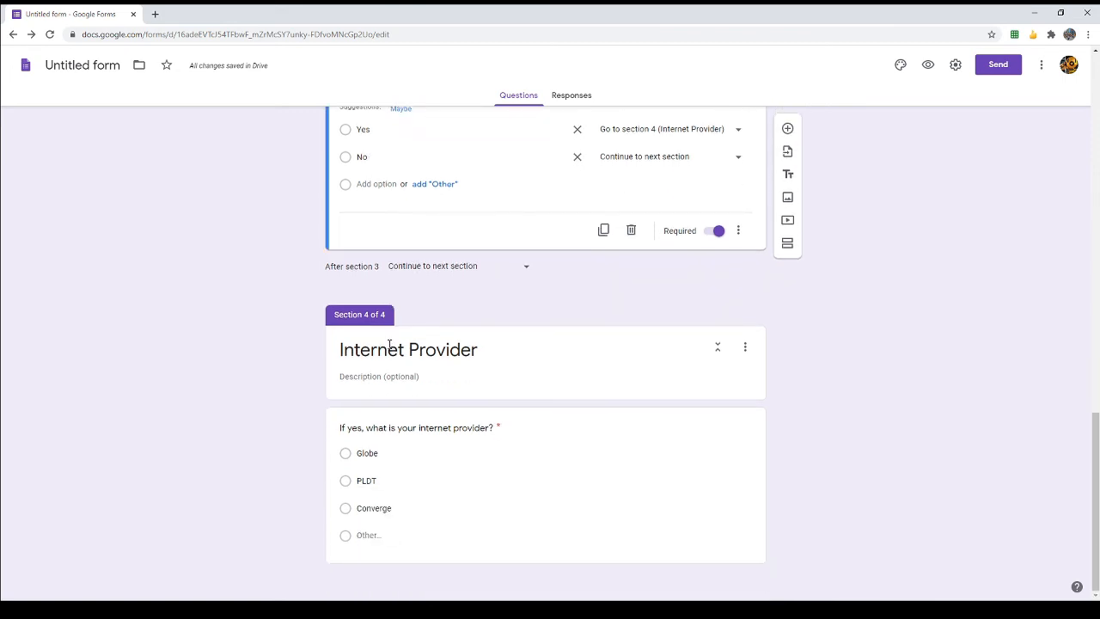
pyautogui.scroll(1, 389, 345)
pyautogui.scroll(-1, 390, 345)
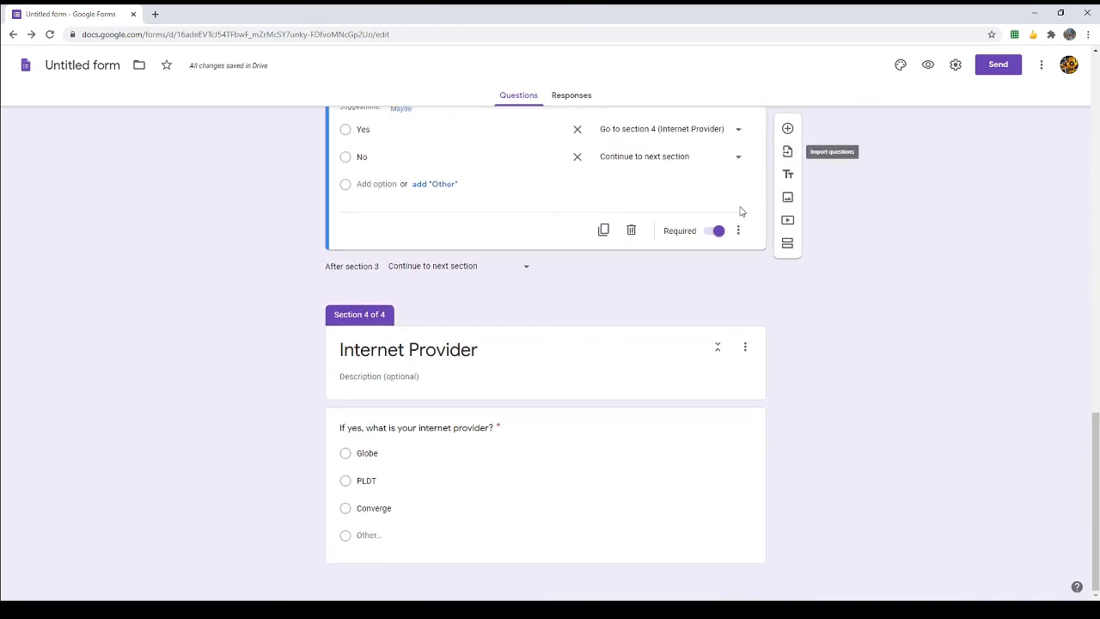
# Step: Add a fifth section after the Internet Provider section
pyautogui.click(688, 469)
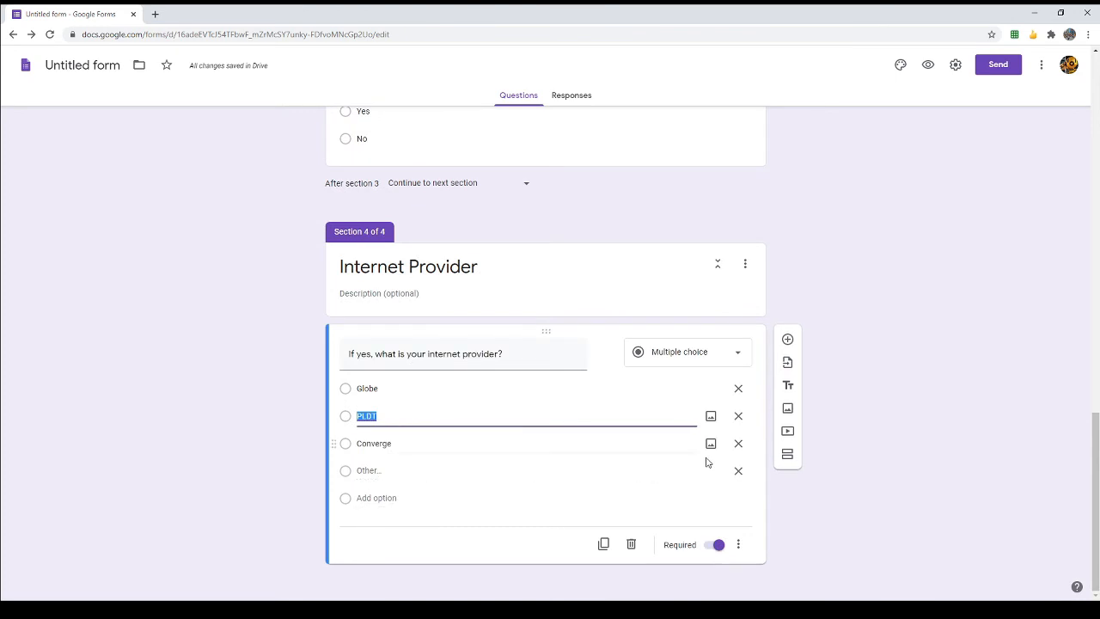
pyautogui.click(787, 455)
pyautogui.click(787, 456)
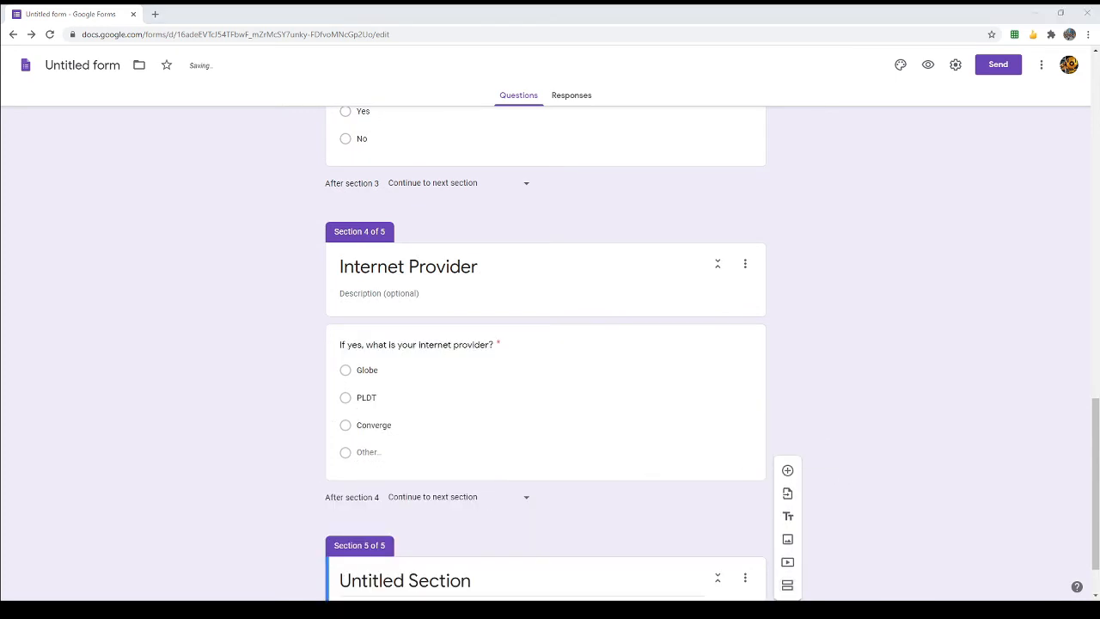
pyautogui.scroll(-1, 907, 418)
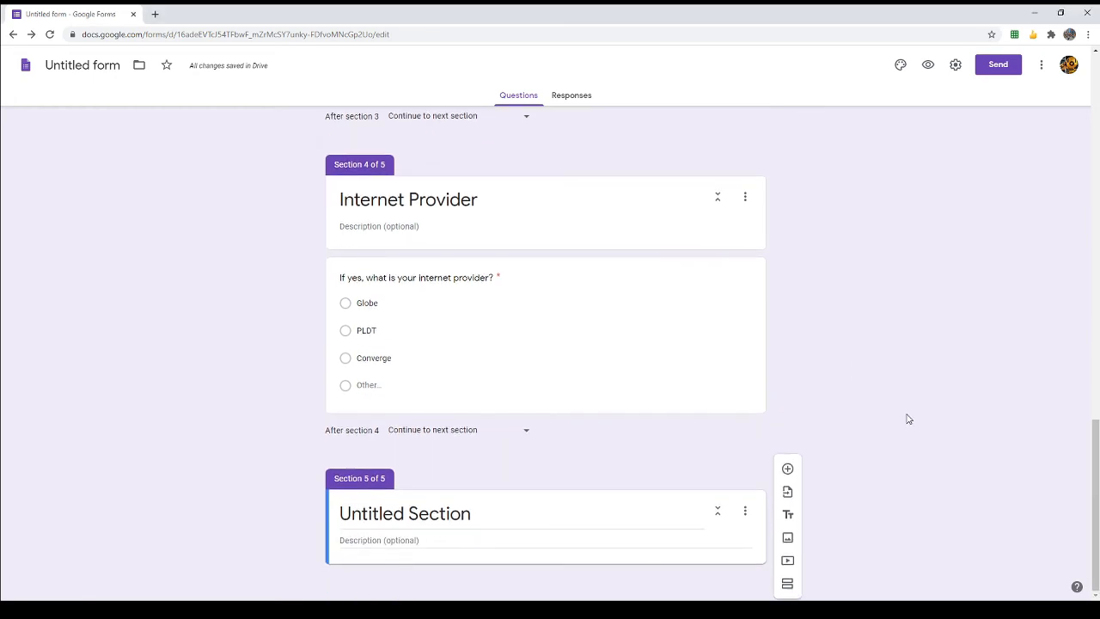
pyautogui.click(446, 516)
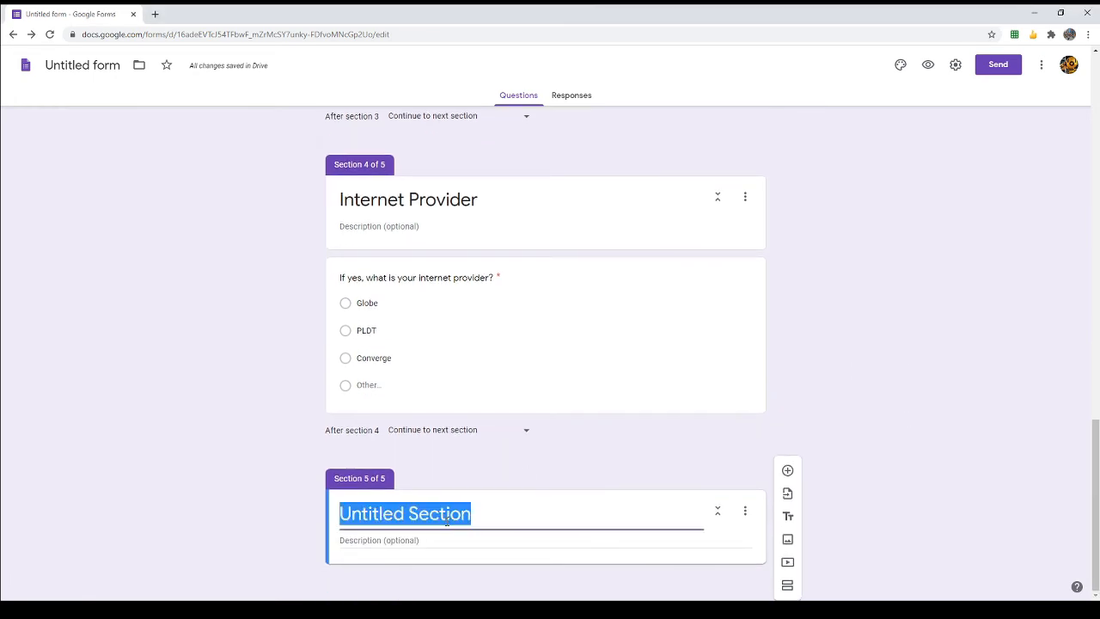
pyautogui.scroll(2, 547, 265)
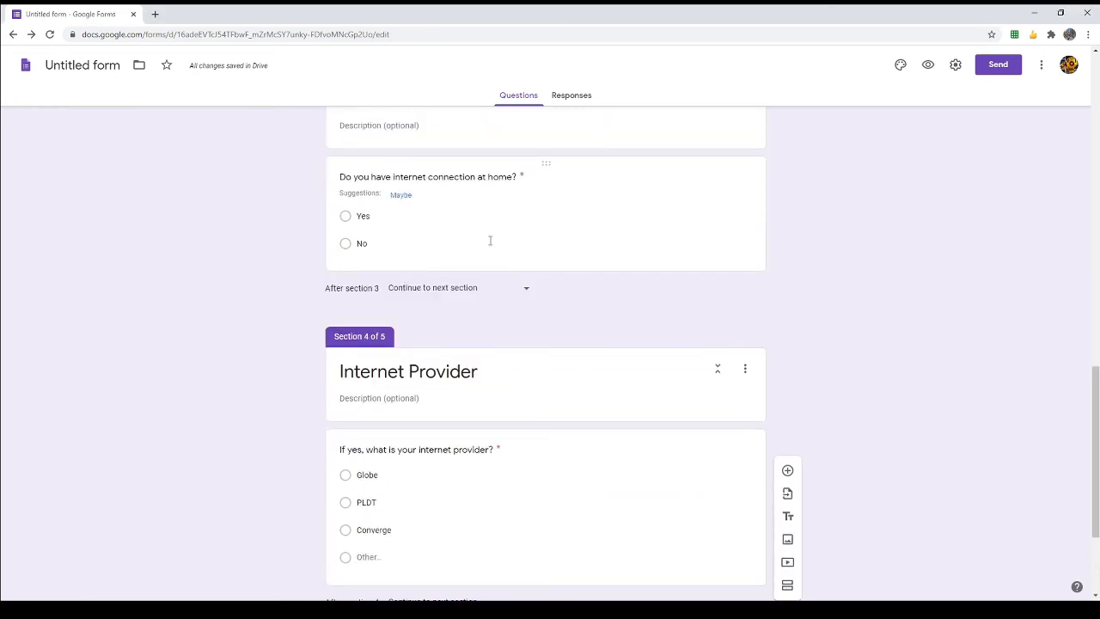
pyautogui.scroll(-2, 584, 317)
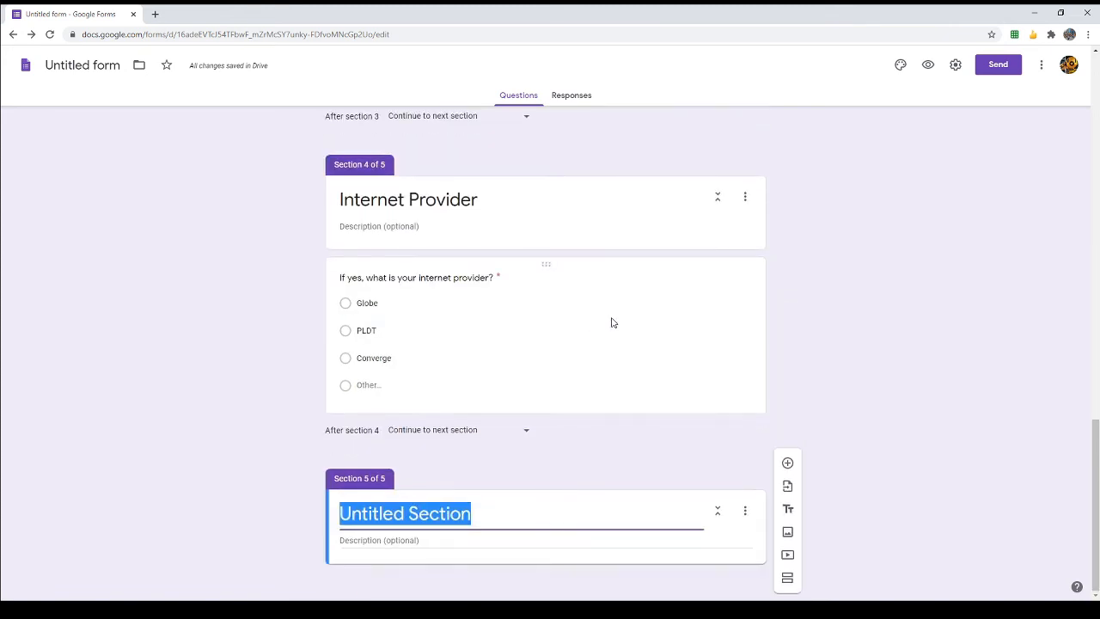
# Step: Add 'What gadgets are available for use at home? Check all that applies' with Smartphone, Laptop, Desktop computer
pyautogui.click(788, 472)
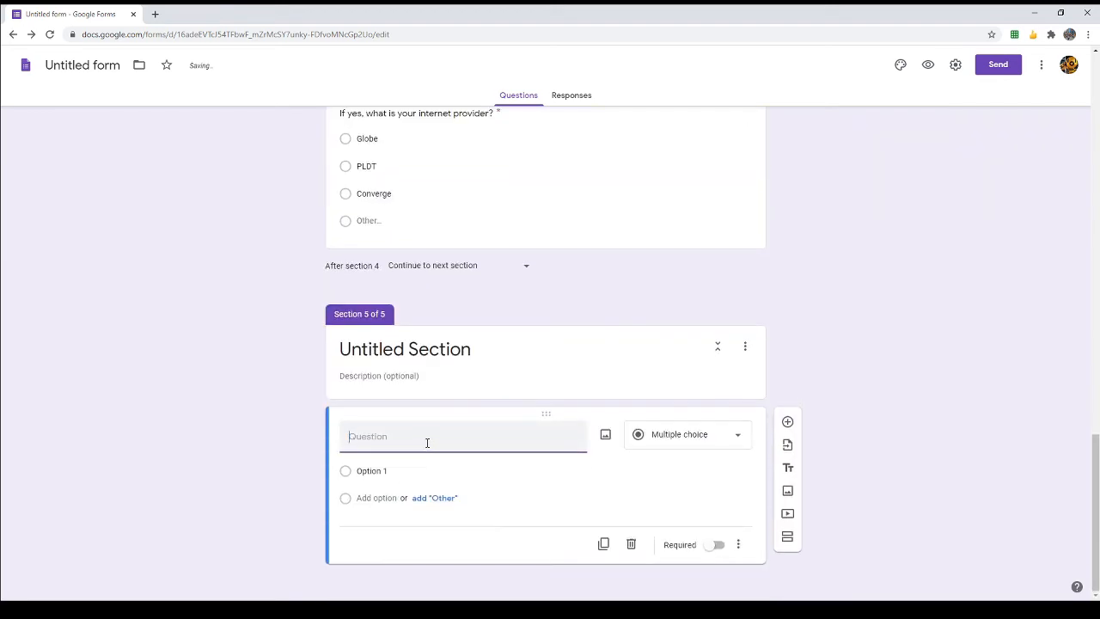
pyautogui.write('What gadgets are available for us')
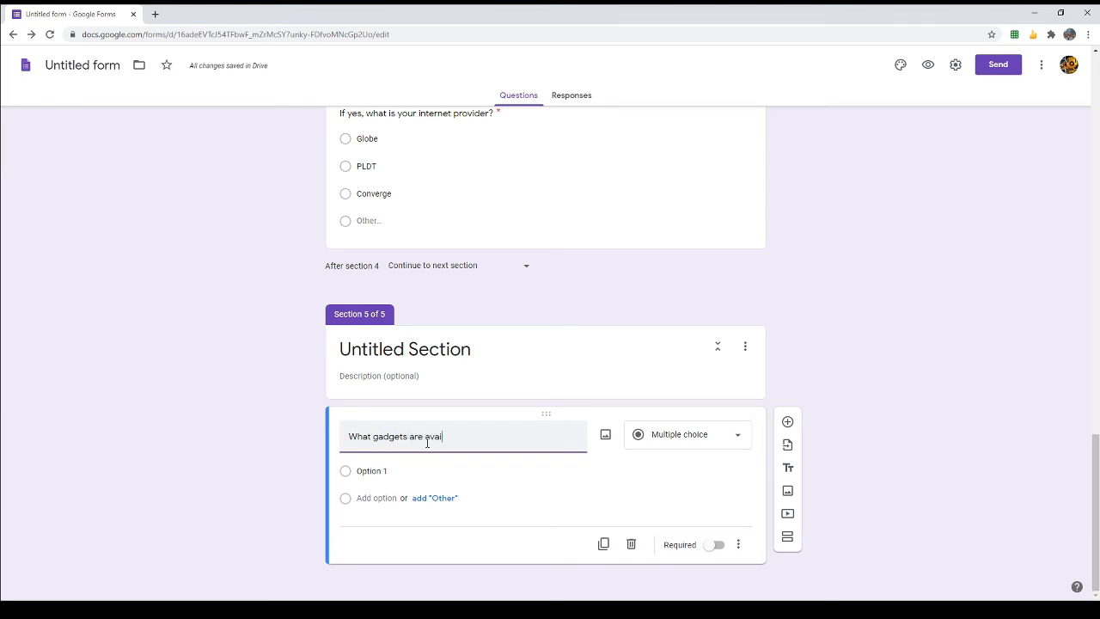
pyautogui.write('e at home')
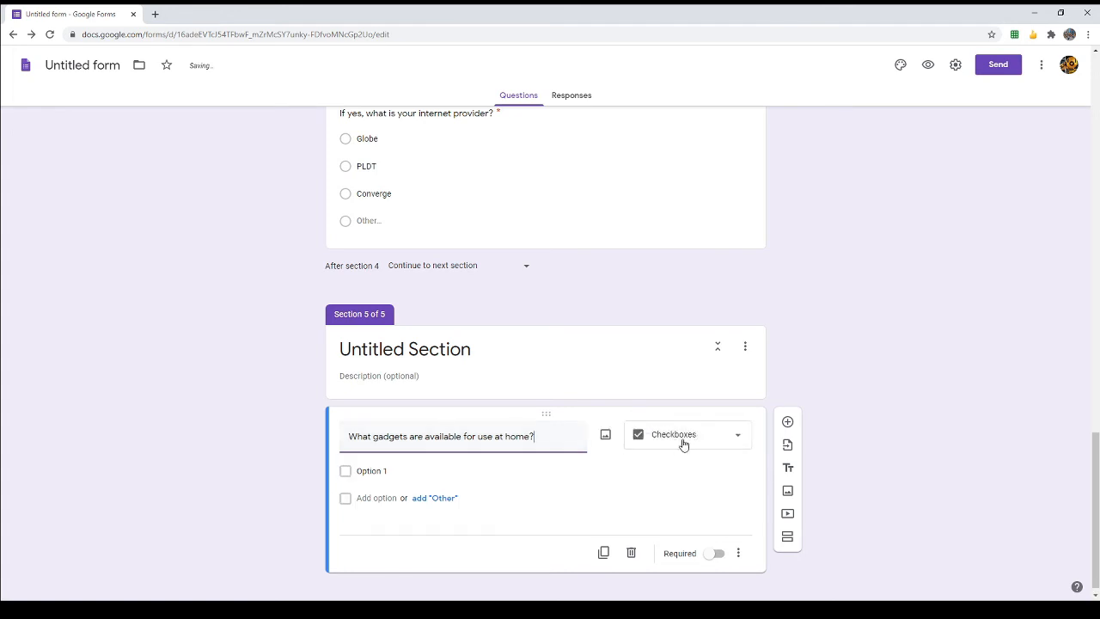
pyautogui.write('? Chec')
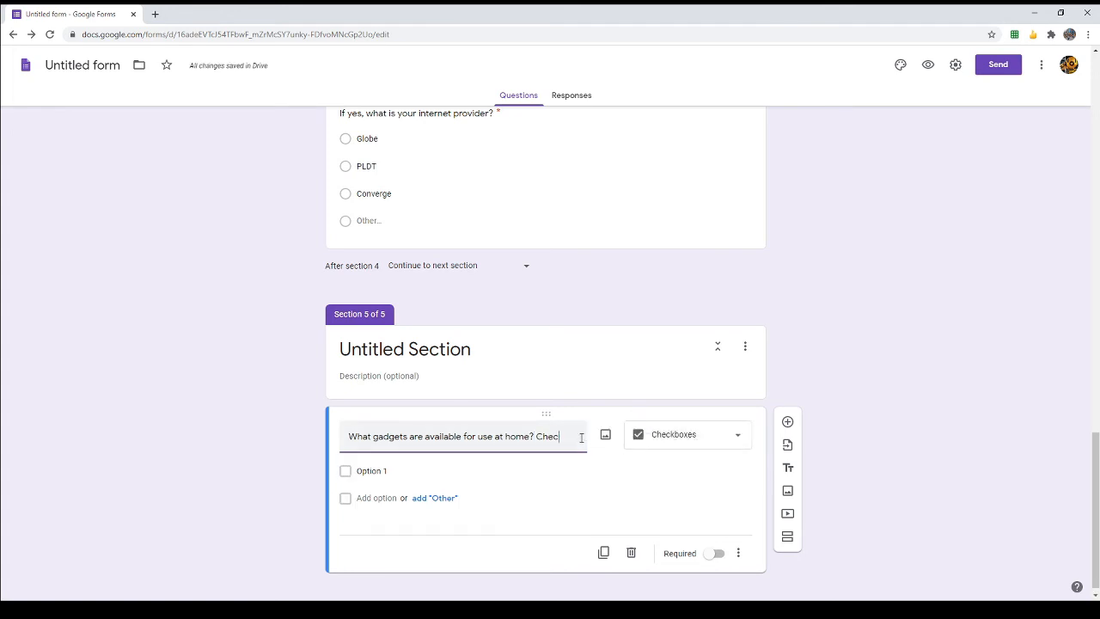
pyautogui.write('k all that applies.')
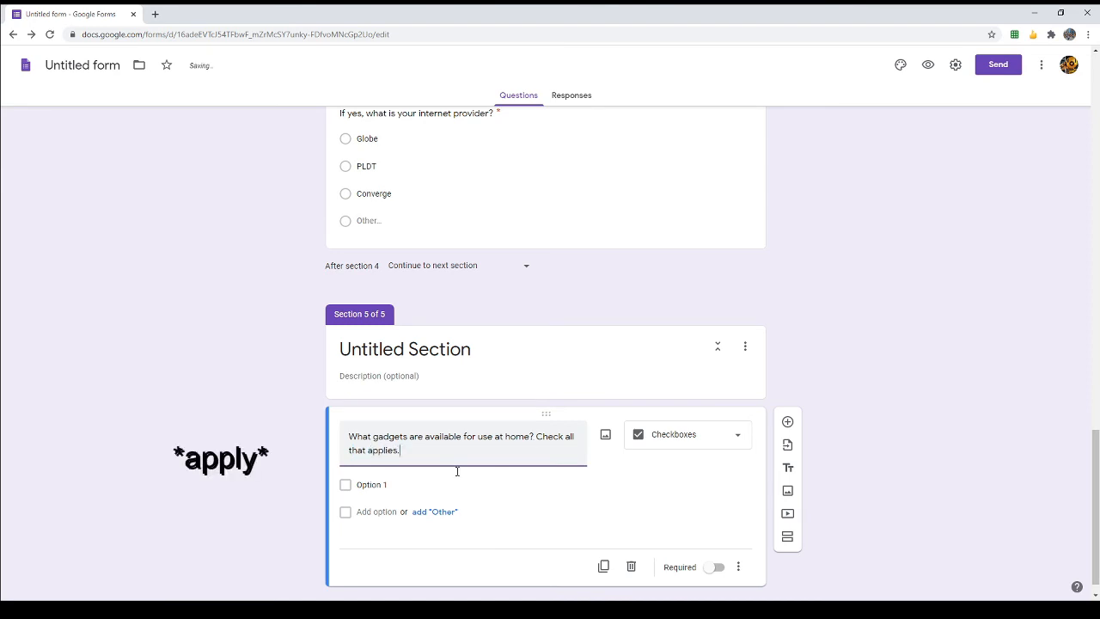
pyautogui.click(394, 486)
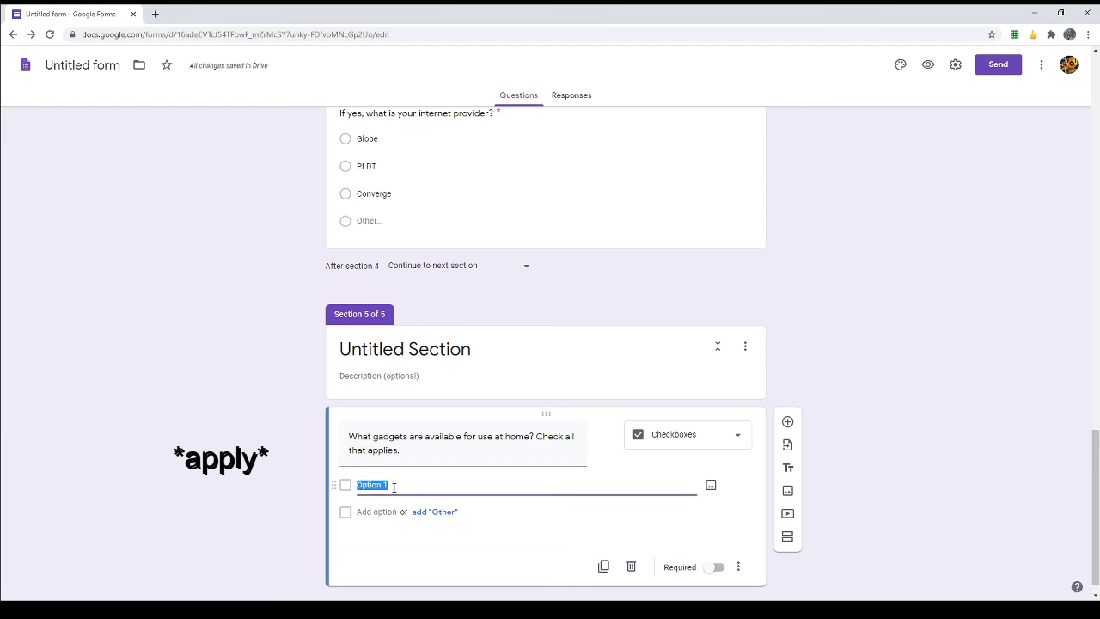
pyautogui.write('Smartphon')
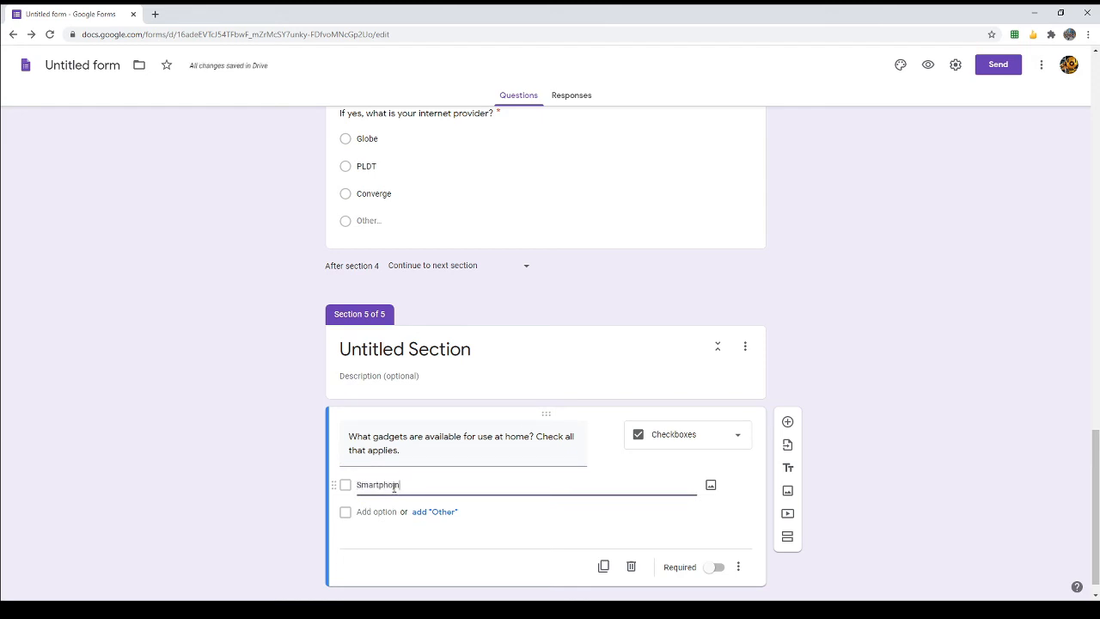
pyautogui.write('e')
pyautogui.press('Tab')
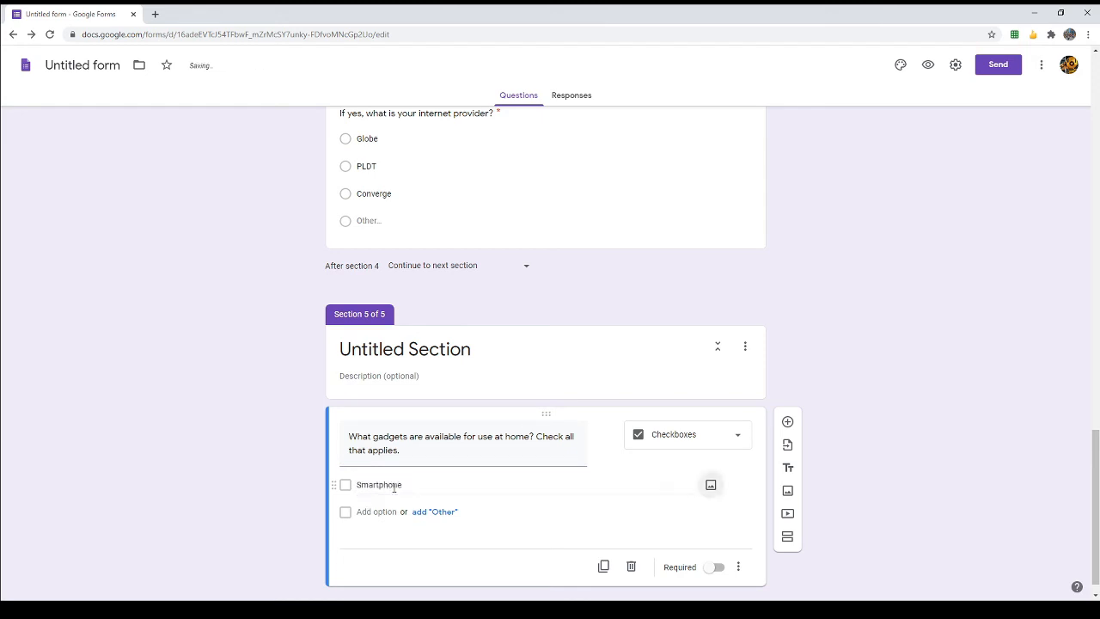
pyautogui.click(366, 512)
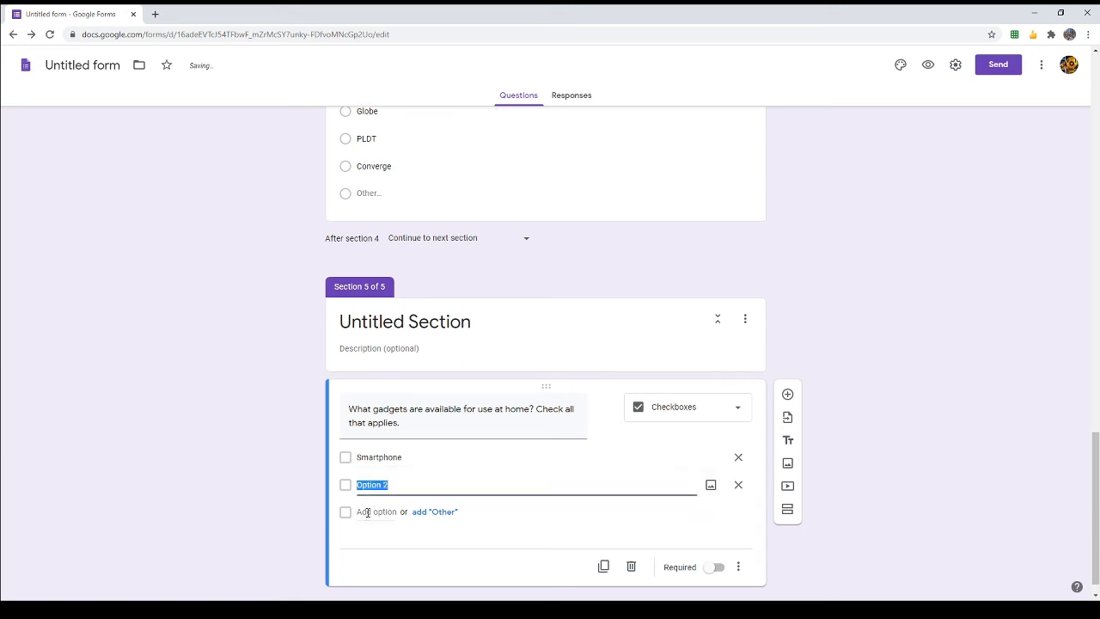
pyautogui.write('Laptpopop')
pyautogui.press('Tab')
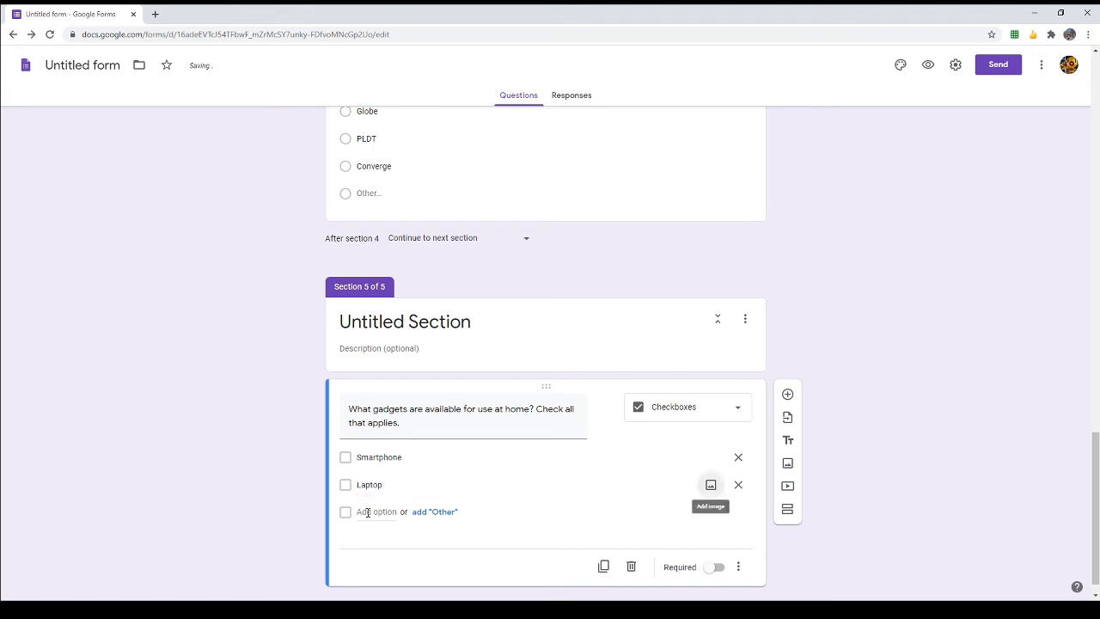
pyautogui.click(367, 512)
pyautogui.write('Des')
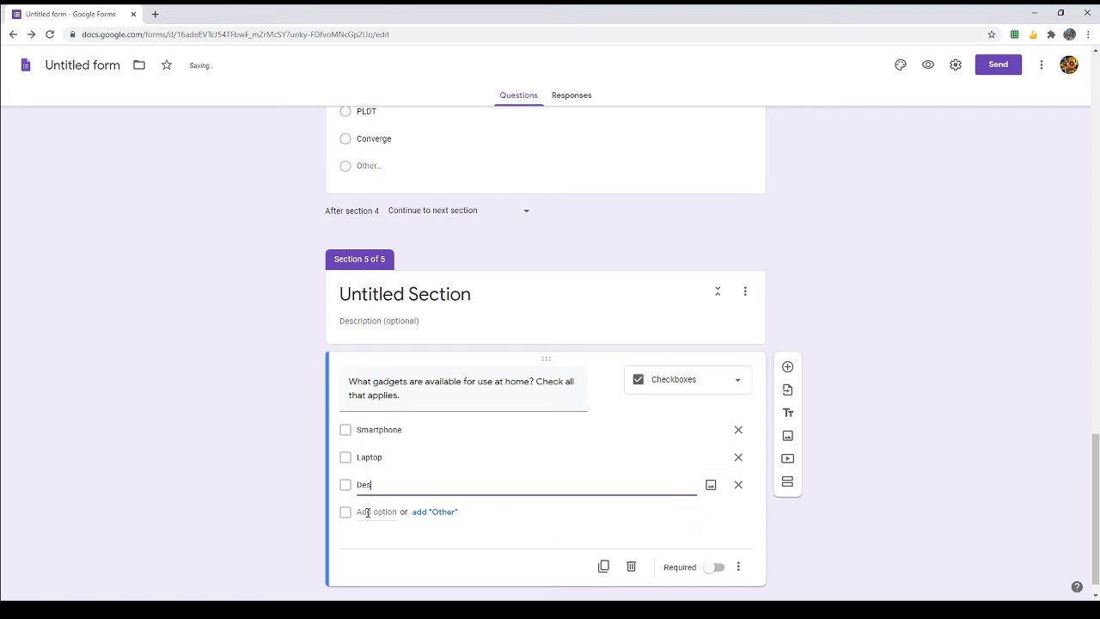
pyautogui.write('ktop computer')
# Step: Mark the gadgets checkbox question as required
pyautogui.click(717, 569)
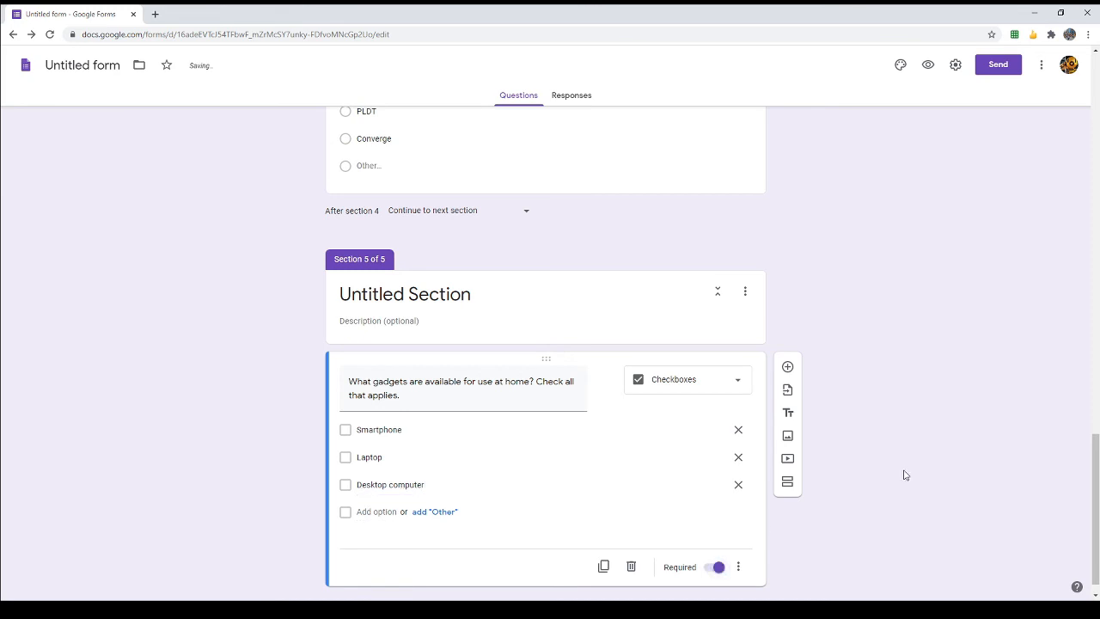
pyautogui.scroll(2, 903, 474)
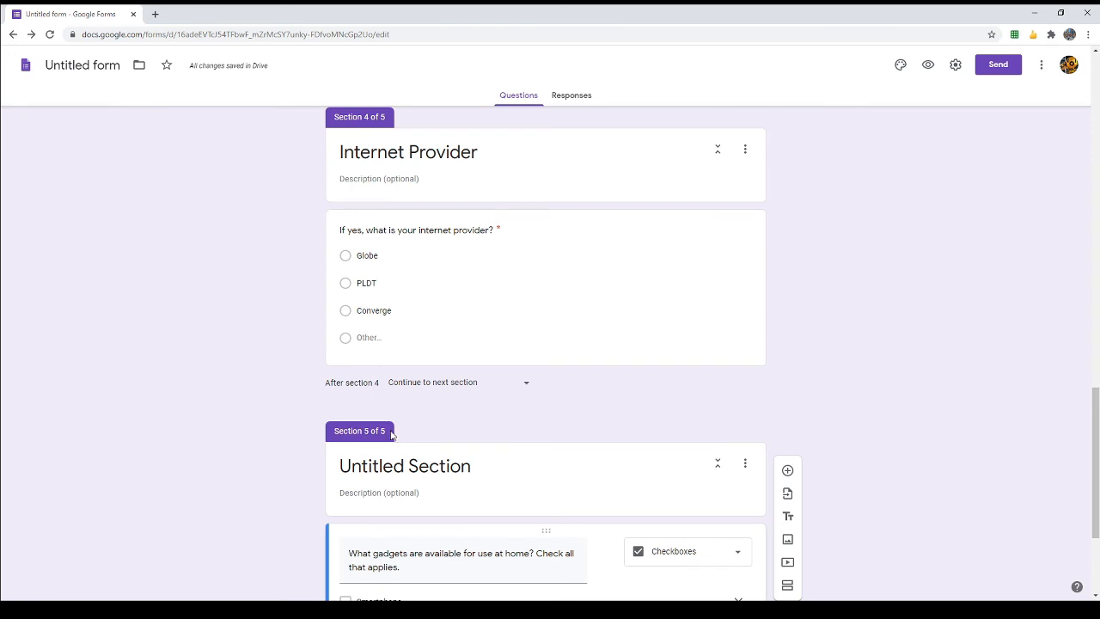
pyautogui.scroll(1, 483, 414)
pyautogui.scroll(3, 483, 414)
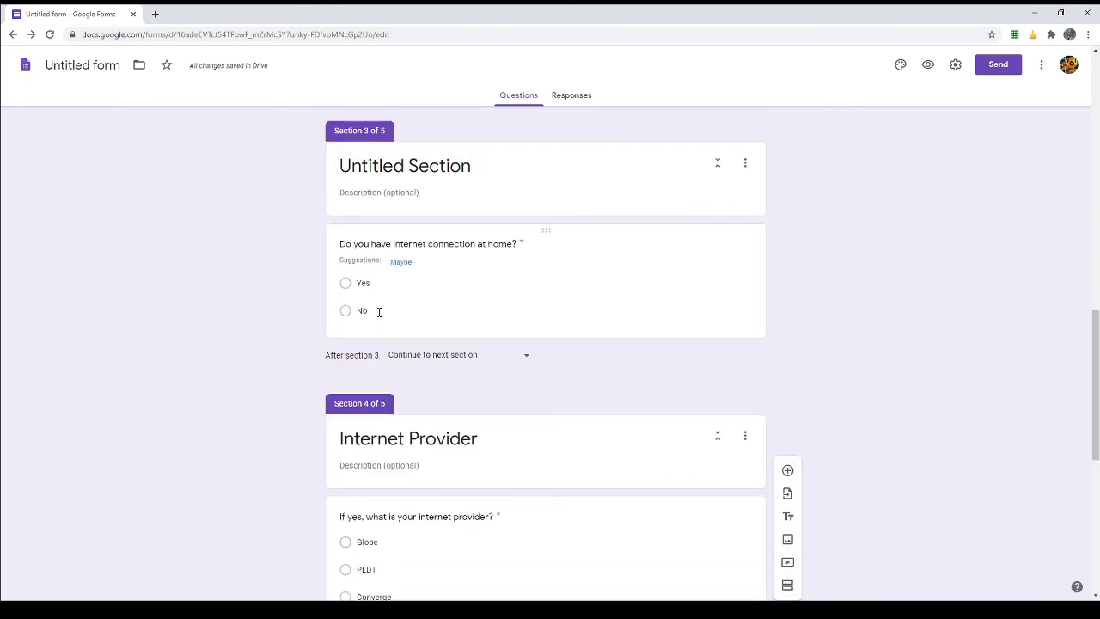
# Step: Set the home-internet question's No answer to go to section 5 (Untitled Section)
pyautogui.click(378, 312)
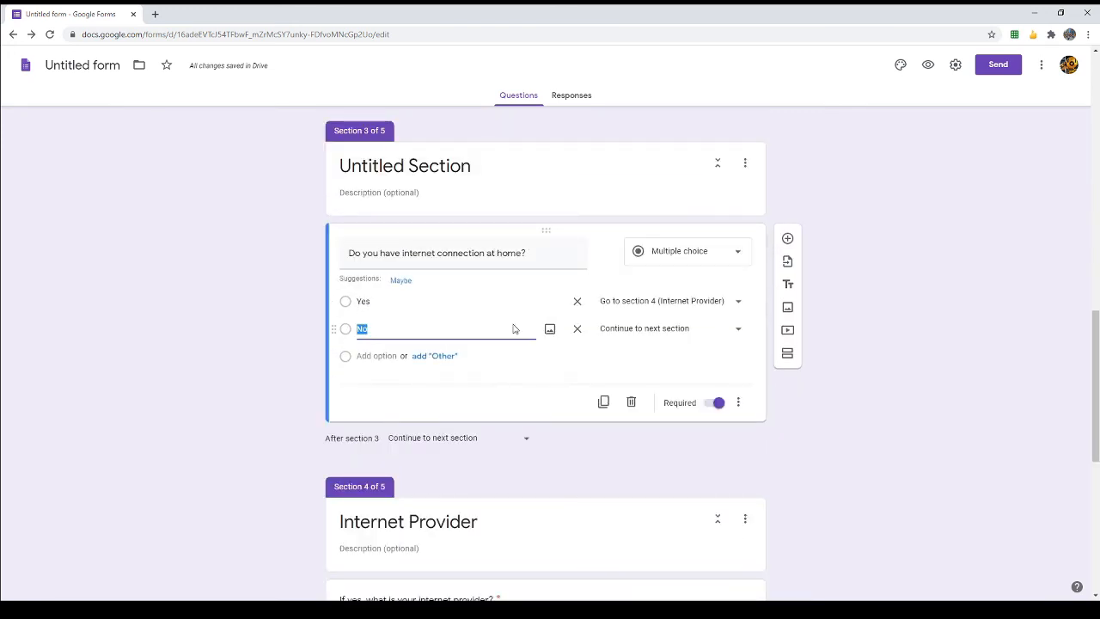
pyautogui.click(650, 334)
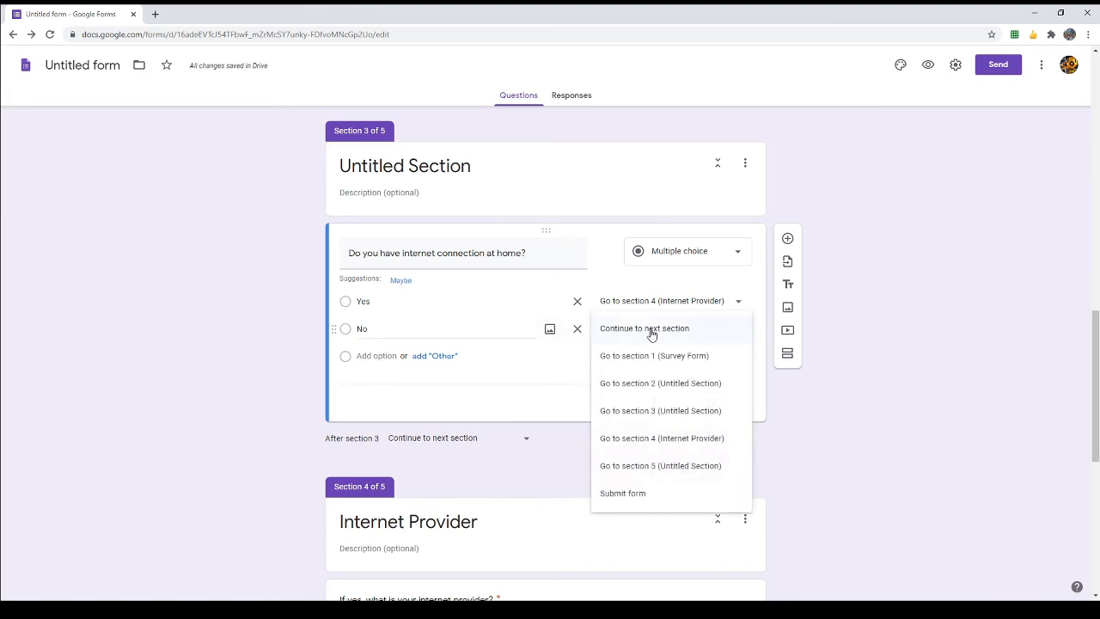
pyautogui.click(665, 465)
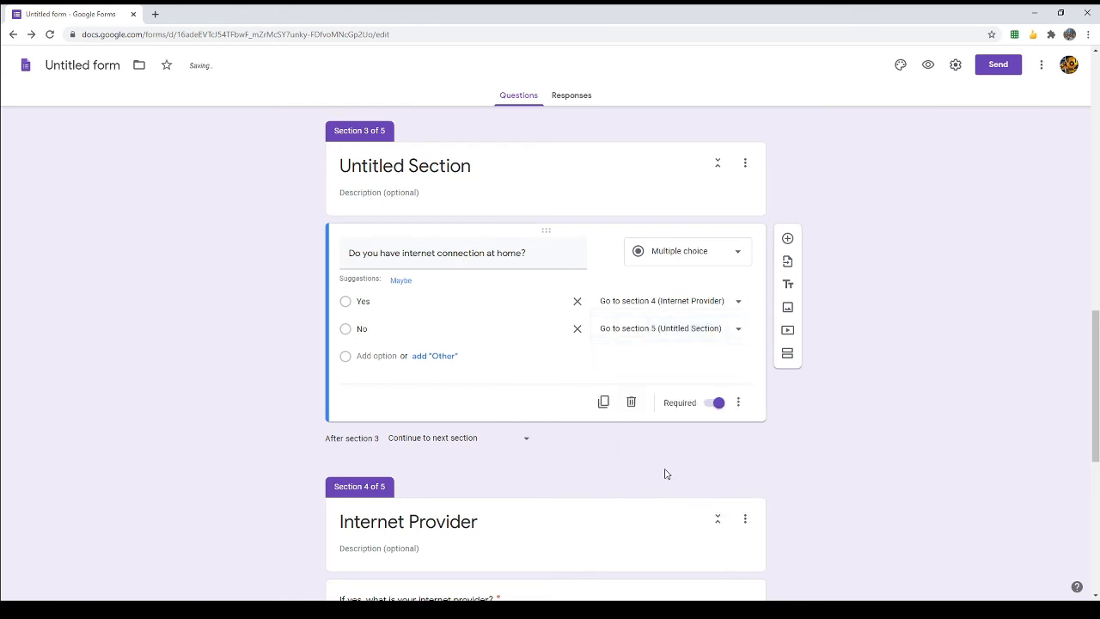
pyautogui.scroll(-5, 664, 474)
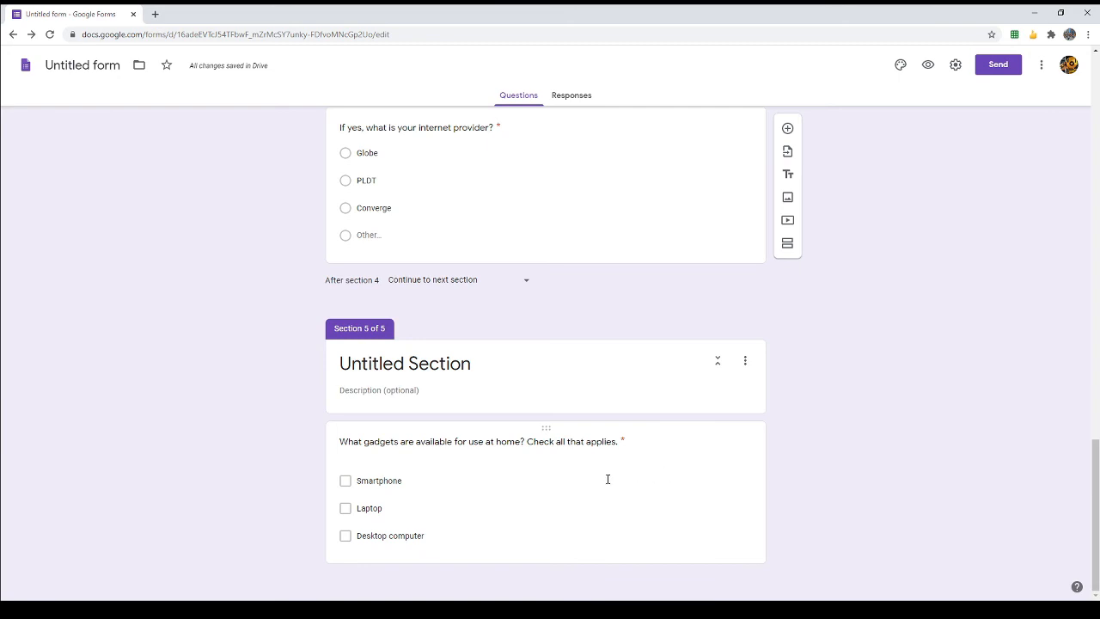
pyautogui.scroll(10, 608, 479)
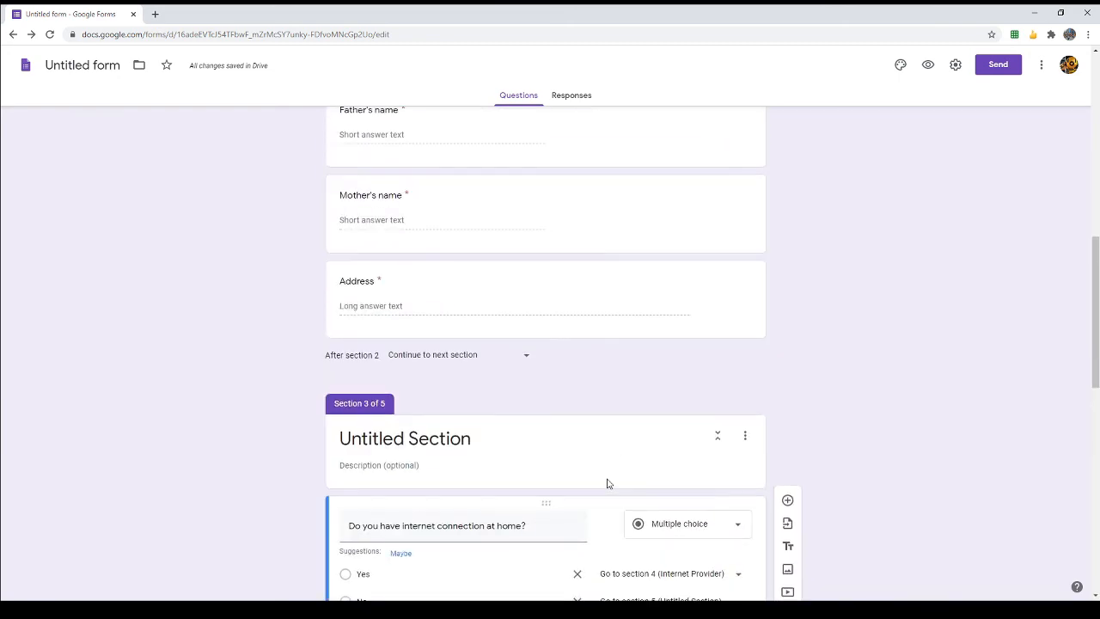
pyautogui.scroll(-4, 607, 481)
pyautogui.scroll(-6, 606, 485)
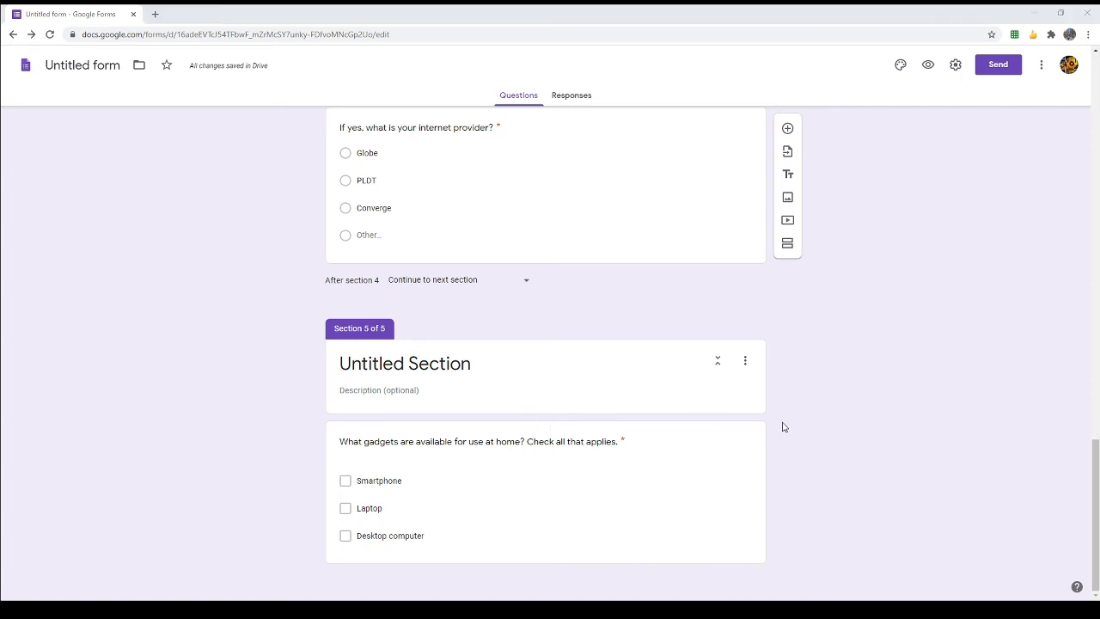
pyautogui.click(678, 10)
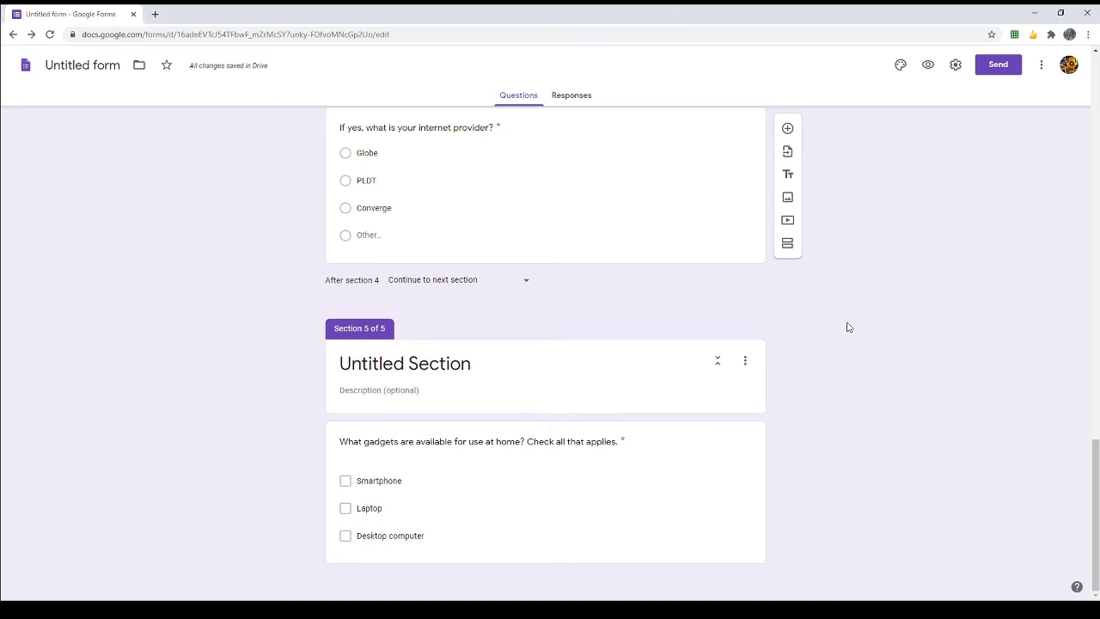
pyautogui.scroll(6, 846, 327)
pyautogui.scroll(10, 846, 327)
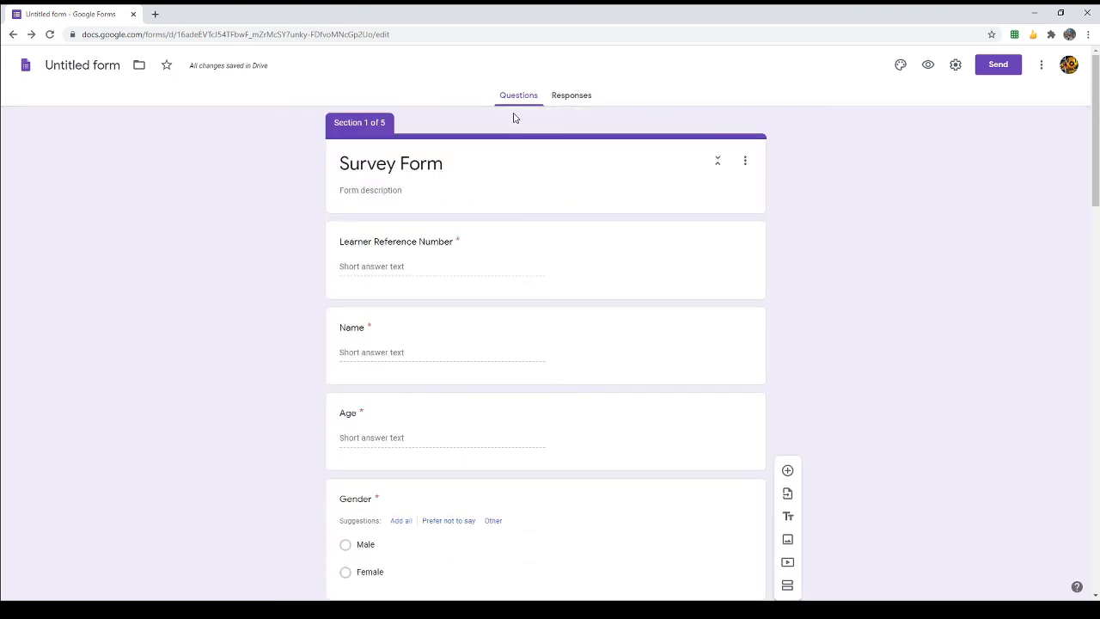
# Step: Use the colourful lab-flasks picture from Work and School as the form's header image
pyautogui.click(900, 67)
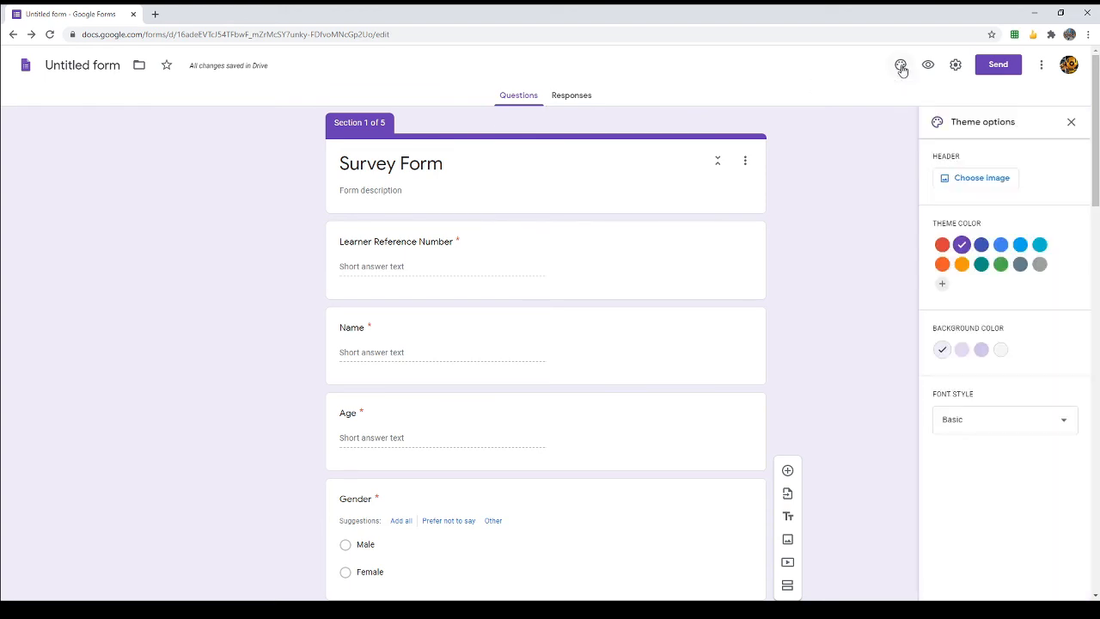
pyautogui.click(985, 184)
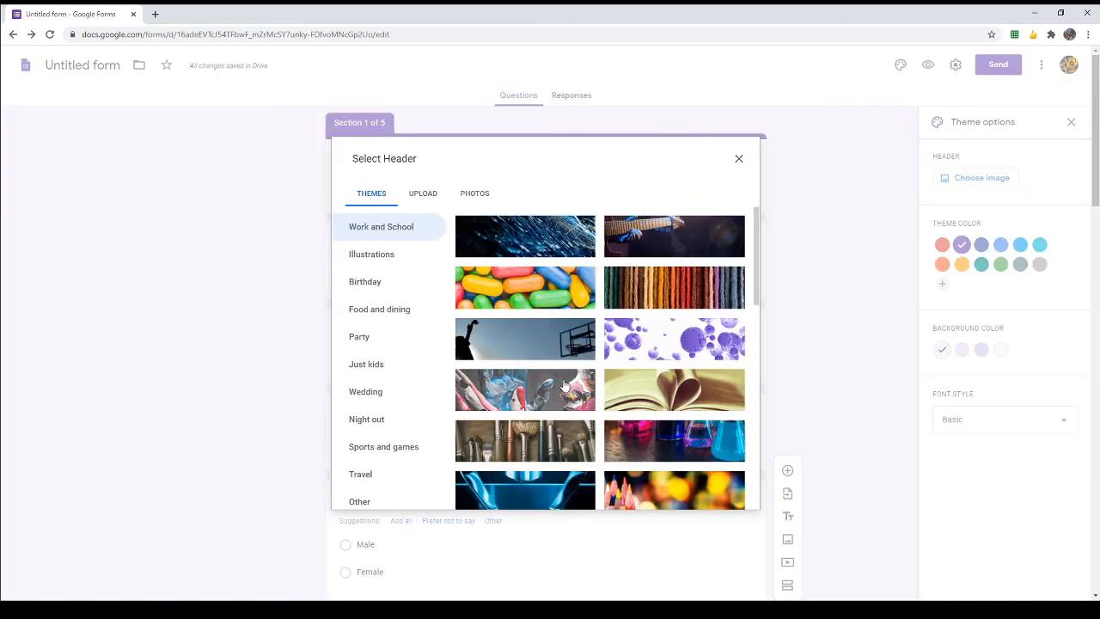
pyautogui.scroll(-1, 502, 383)
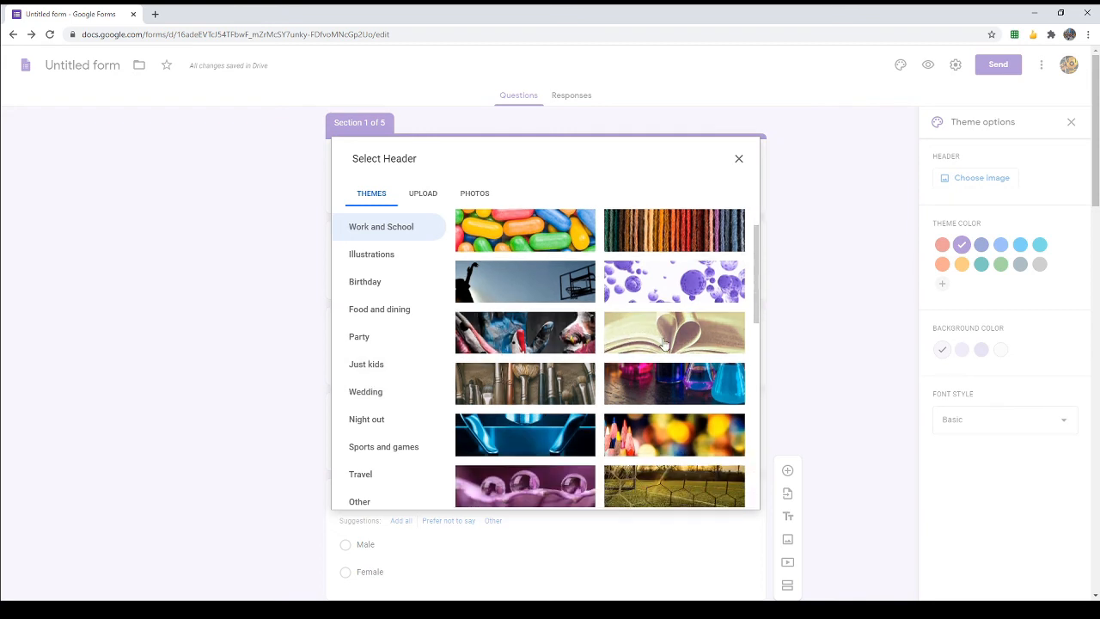
pyautogui.click(660, 384)
pyautogui.click(729, 495)
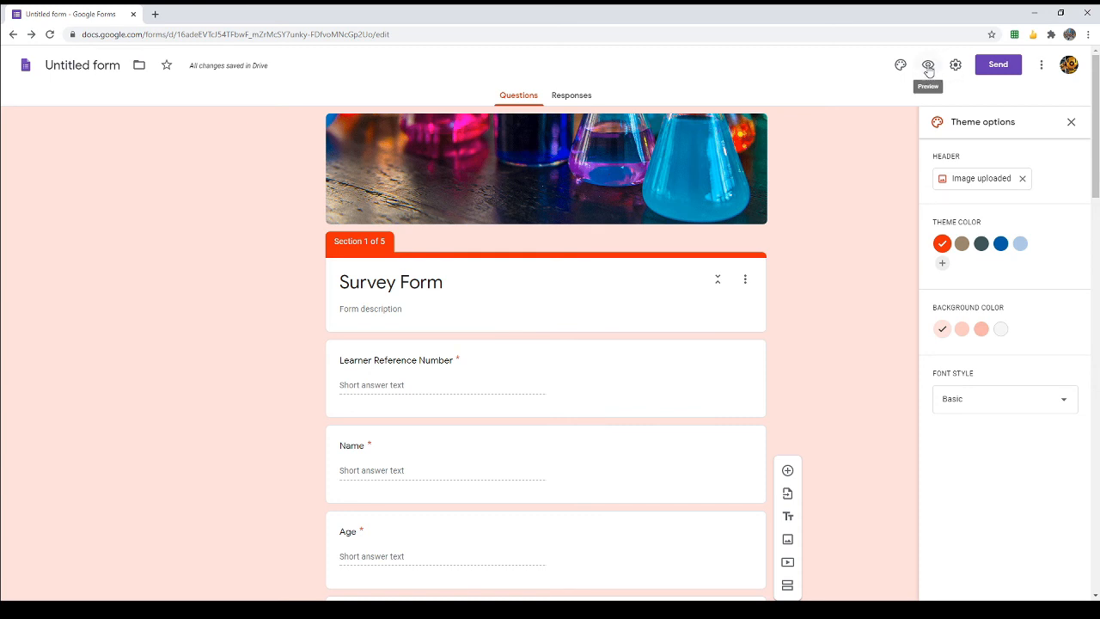
# Step: Open the respondent preview of the survey
pyautogui.click(928, 67)
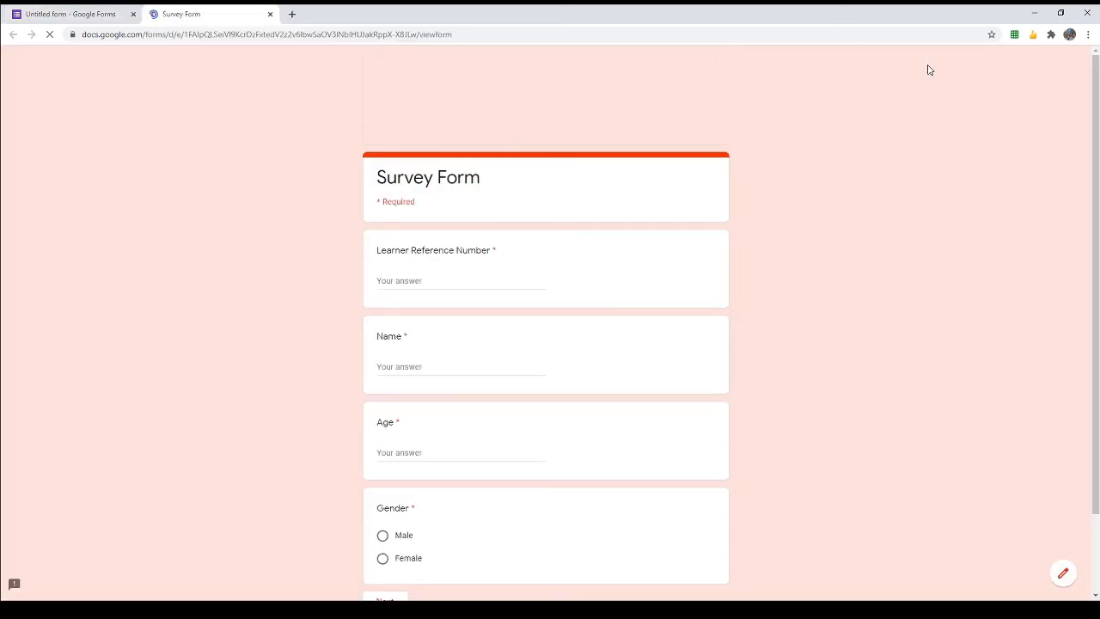
pyautogui.scroll(-1, 784, 275)
pyautogui.scroll(1, 784, 275)
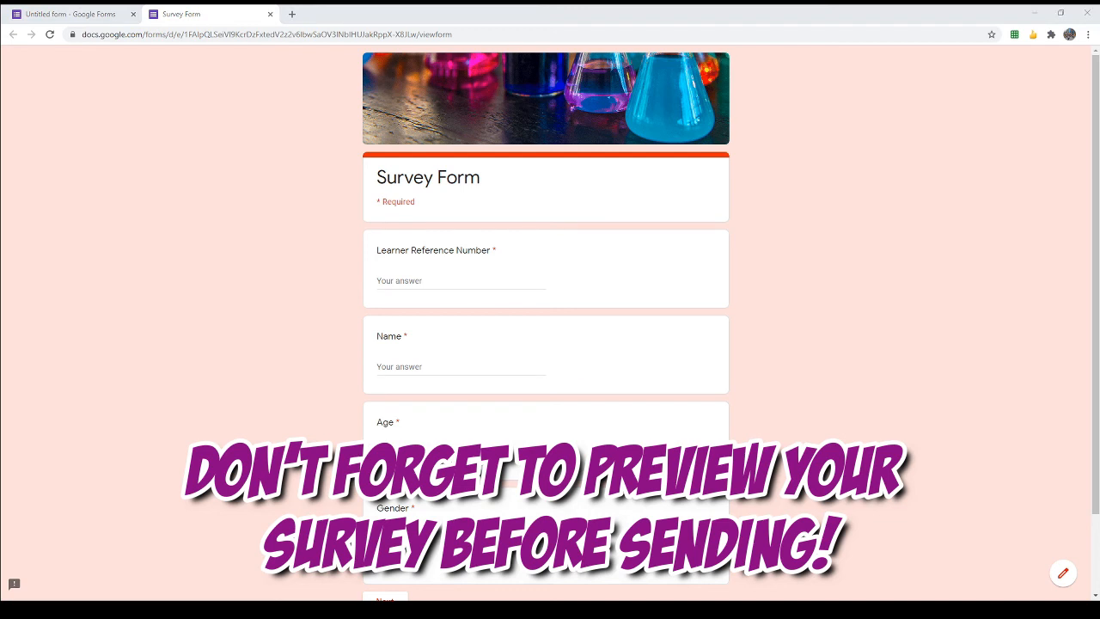
pyautogui.click(144, 395)
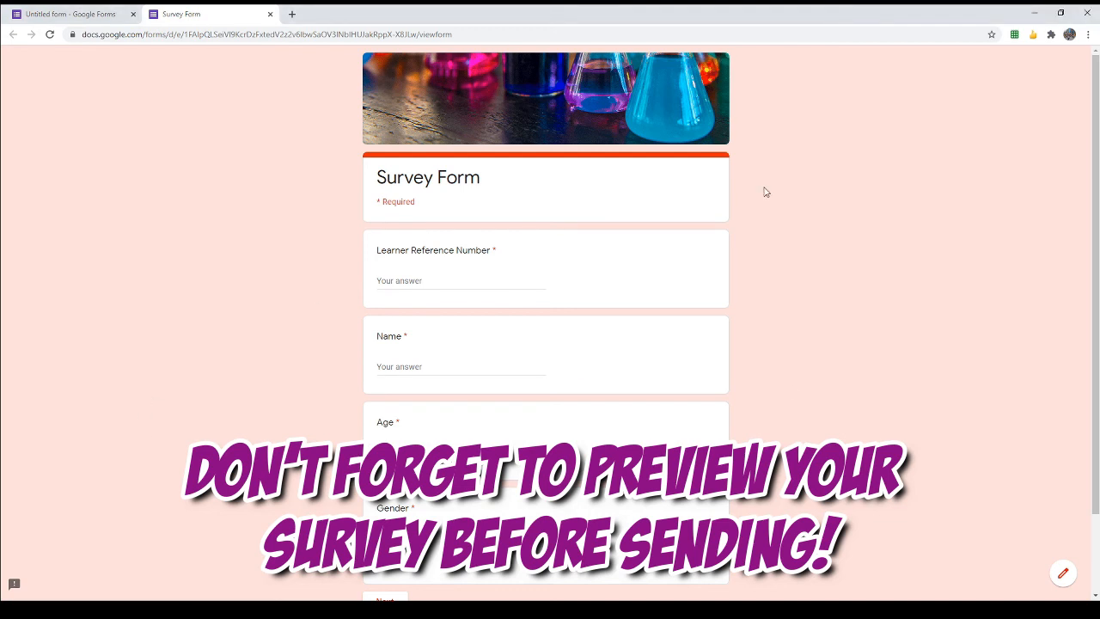
pyautogui.scroll(-2, 625, 326)
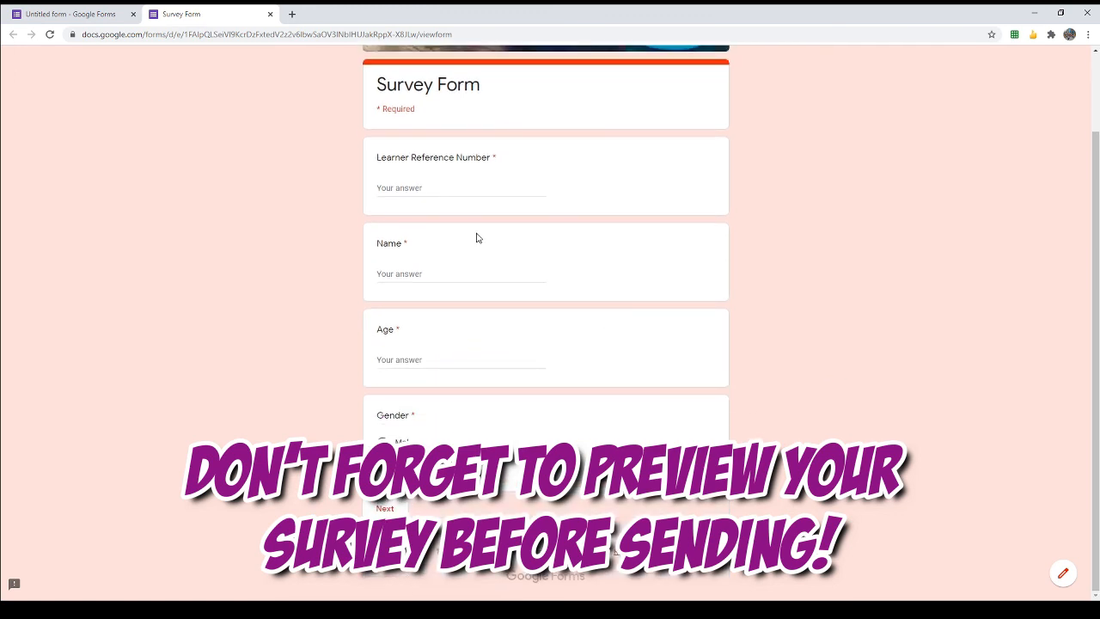
# Step: Fill the first page with a learner reference number, a student name, age 14 and Female
pyautogui.click(461, 183)
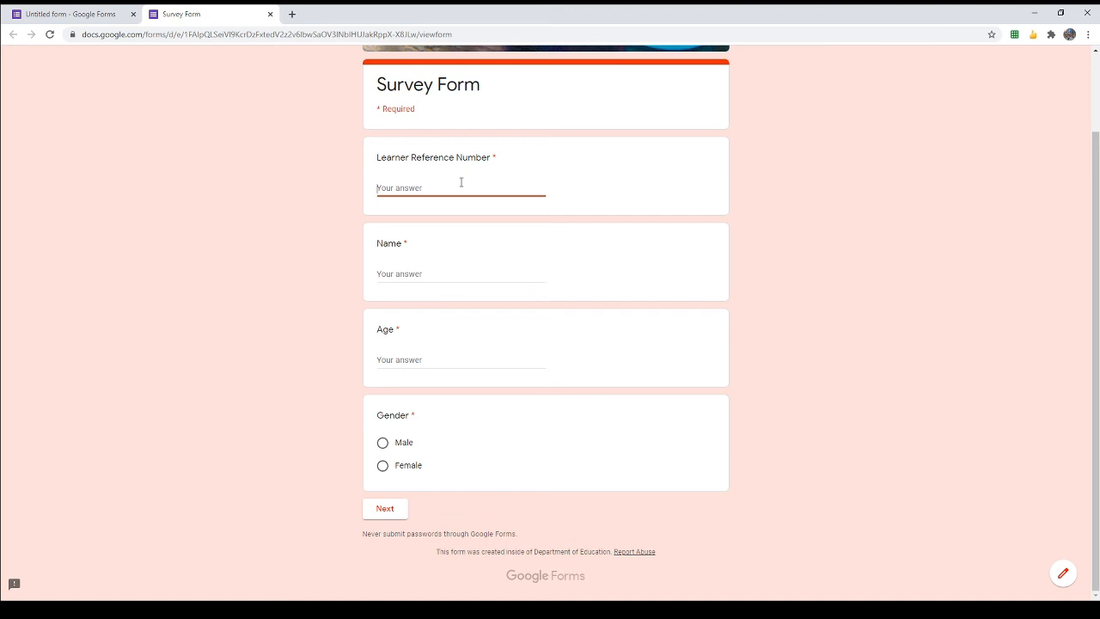
pyautogui.write('1234567789')
pyautogui.press('Tab')
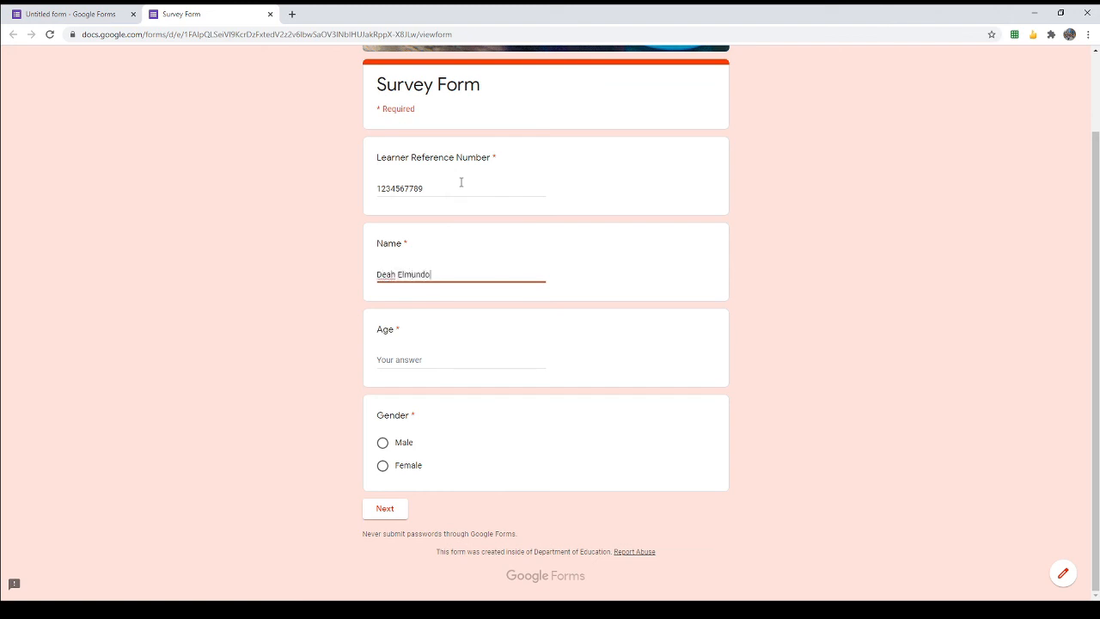
pyautogui.press('Tab')
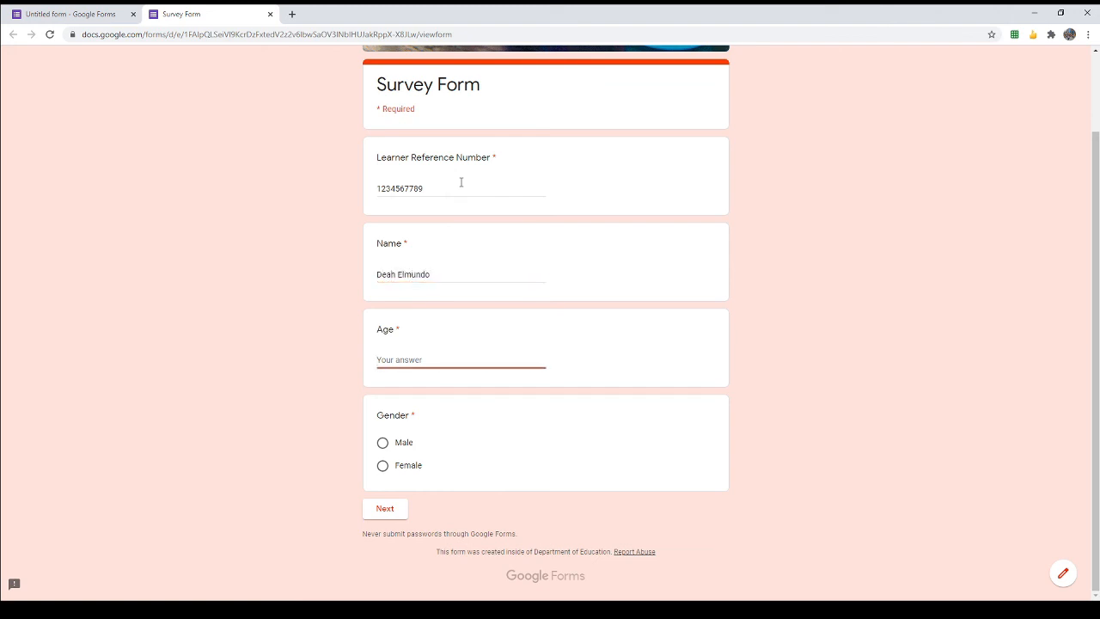
pyautogui.write('14')
pyautogui.press('Tab')
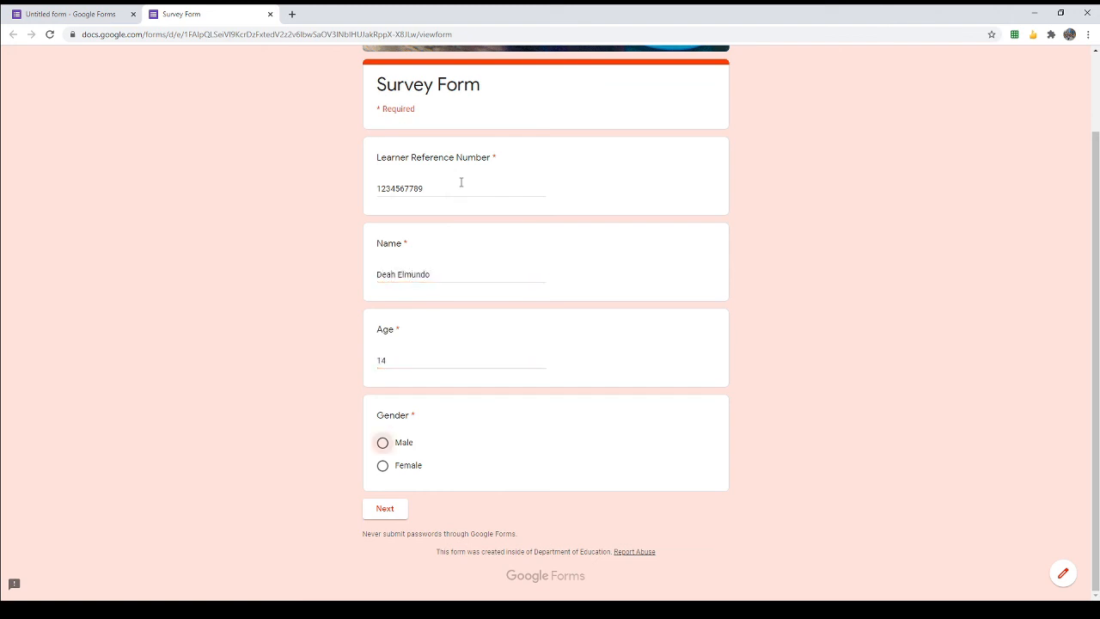
pyautogui.click(382, 465)
# Step: On the parents page, enter the father's name, the mother's name and a home address
pyautogui.click(384, 509)
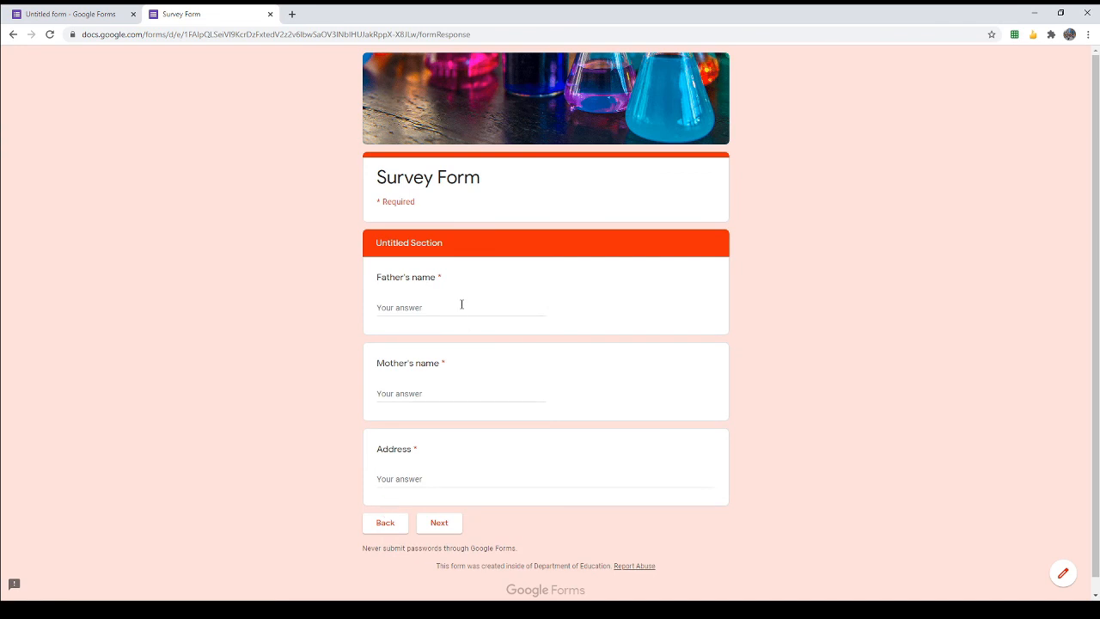
pyautogui.click(461, 307)
pyautogui.press('Tab')
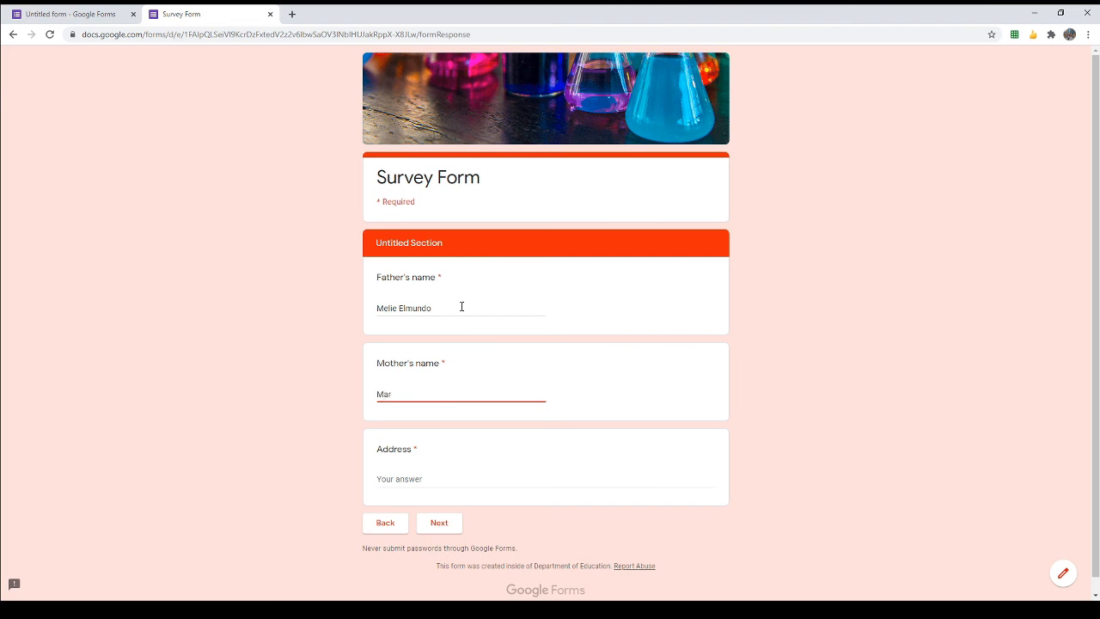
pyautogui.press('Tab')
pyautogui.write('Con')
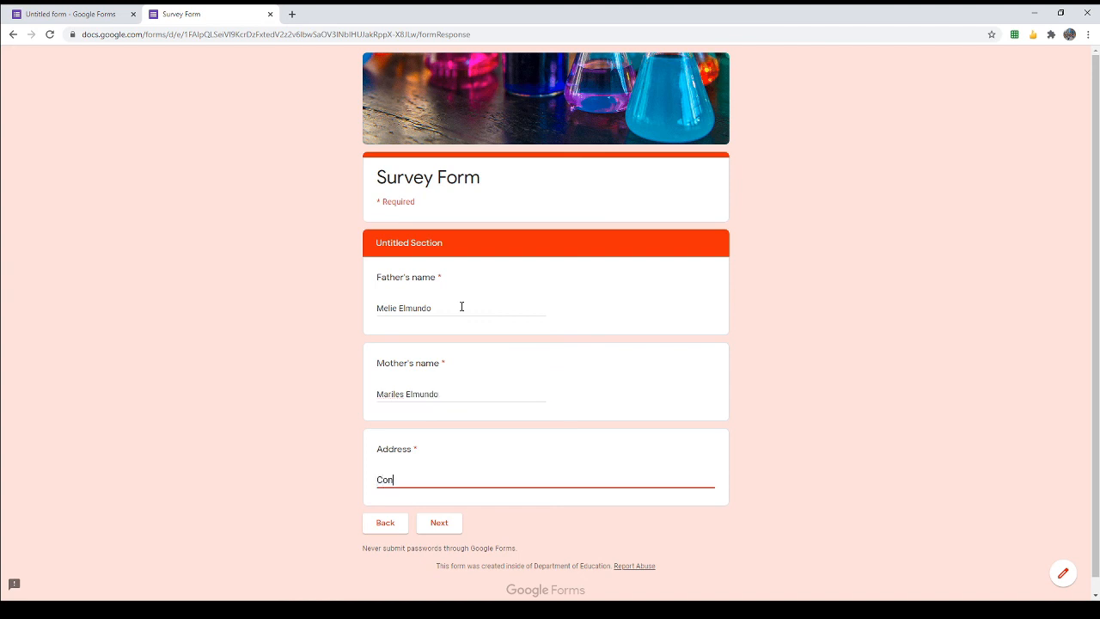
pyautogui.write('gress')
# Step: Go back a page and return to confirm the parents' answers are kept
pyautogui.click(384, 524)
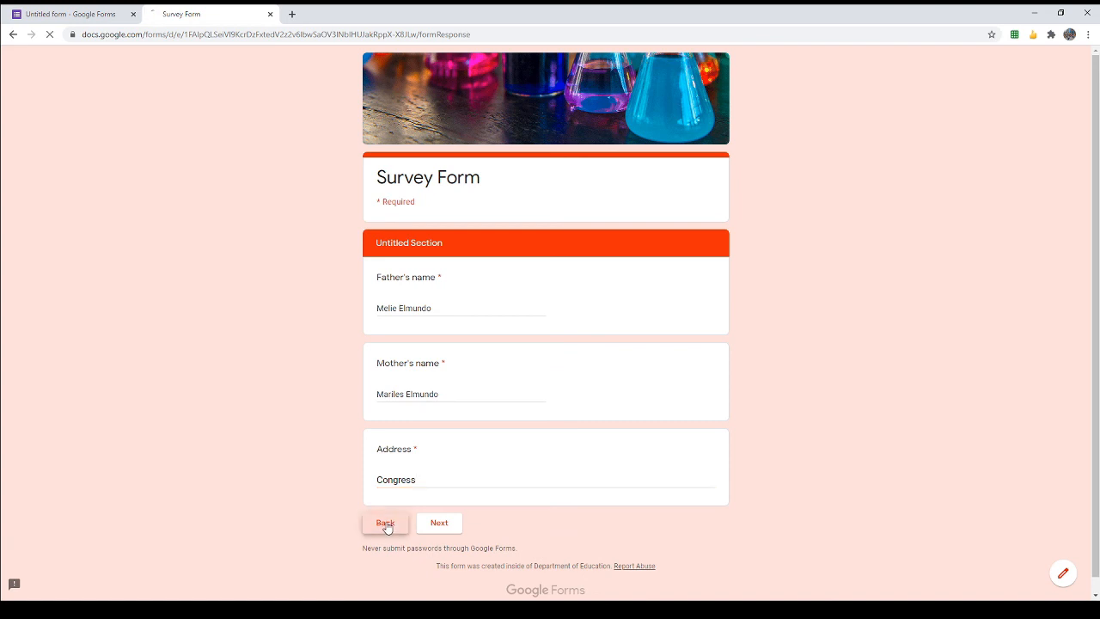
pyautogui.scroll(-1, 430, 404)
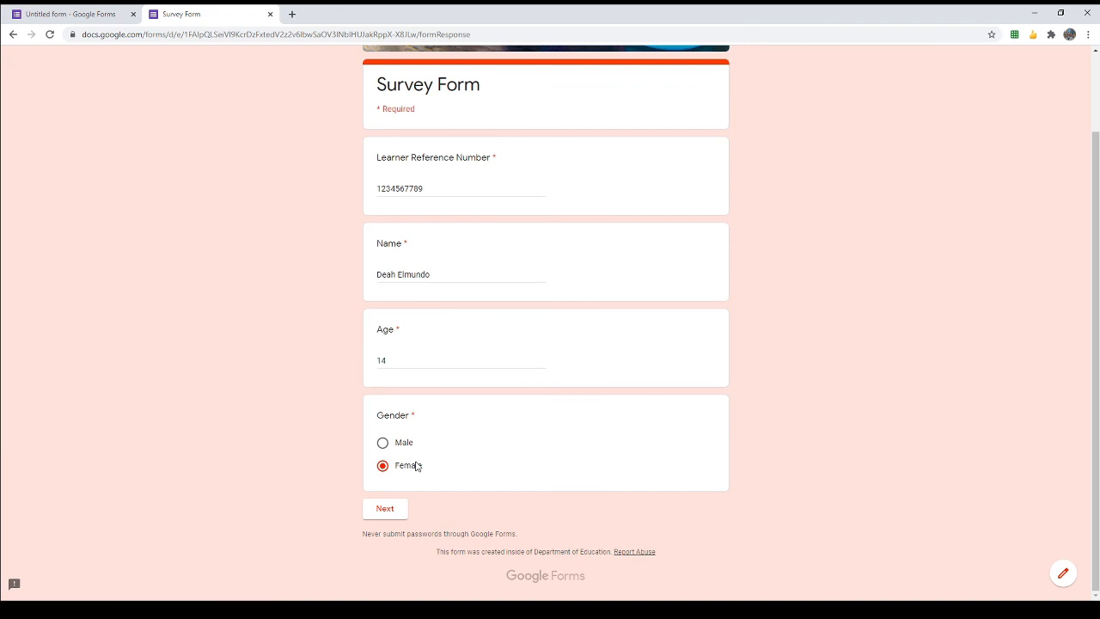
pyautogui.click(391, 511)
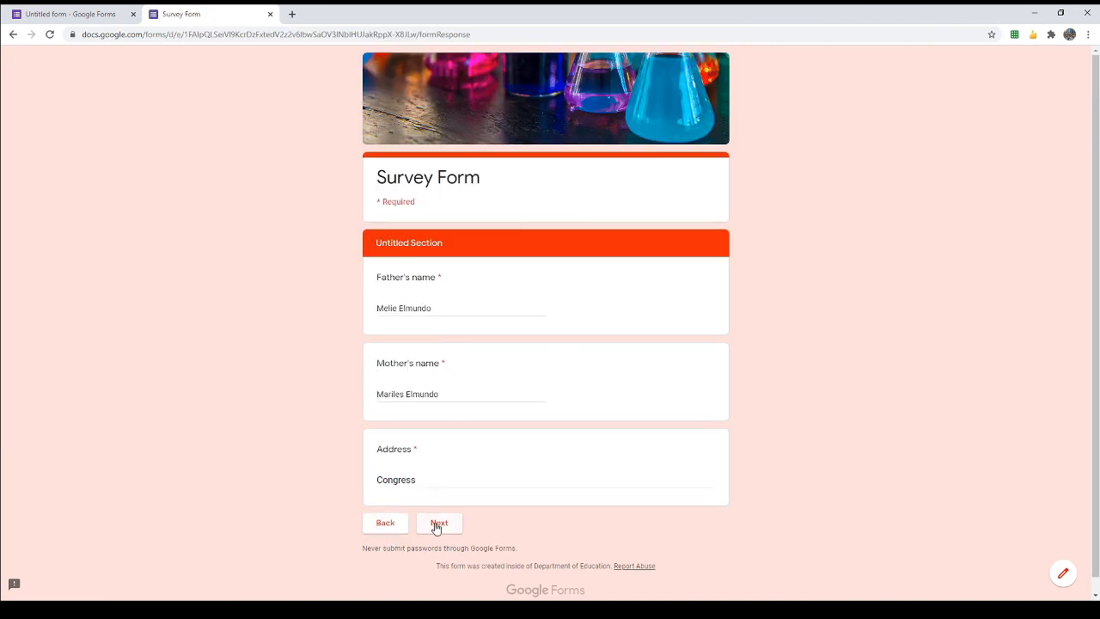
# Step: Test the Yes branch: answer Yes, reach the provider question and choose Globe
pyautogui.click(436, 525)
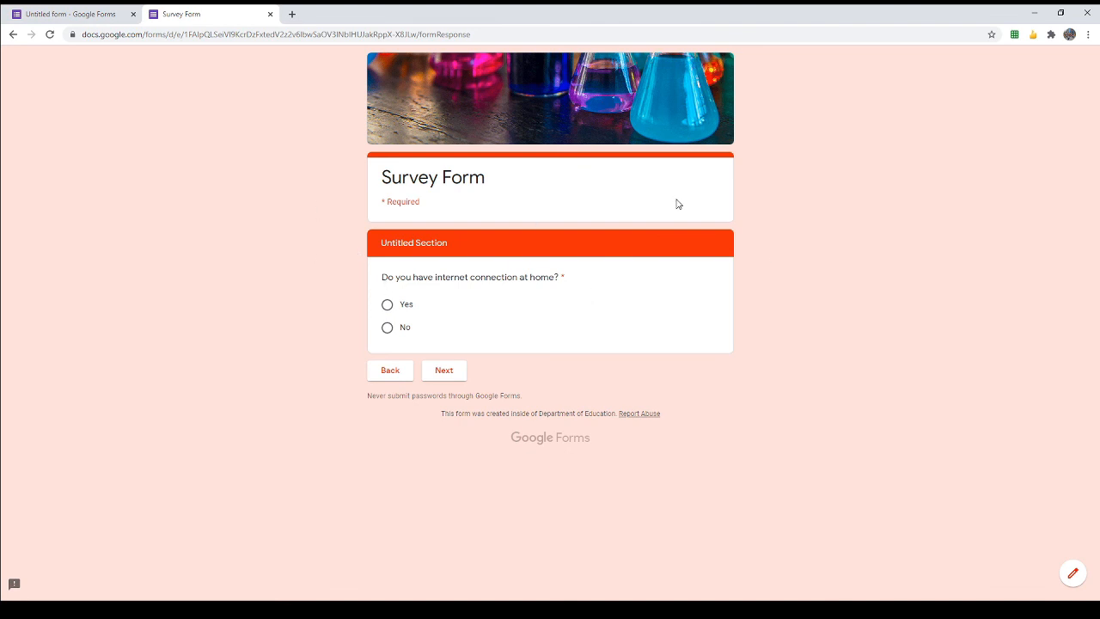
pyautogui.click(387, 308)
pyautogui.click(445, 371)
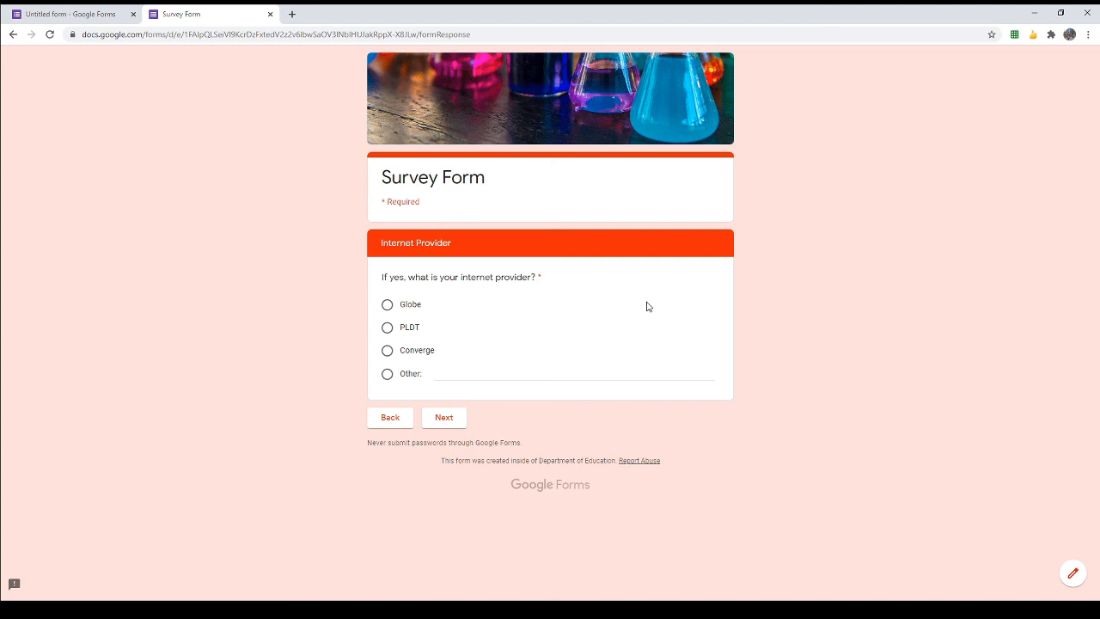
pyautogui.click(445, 418)
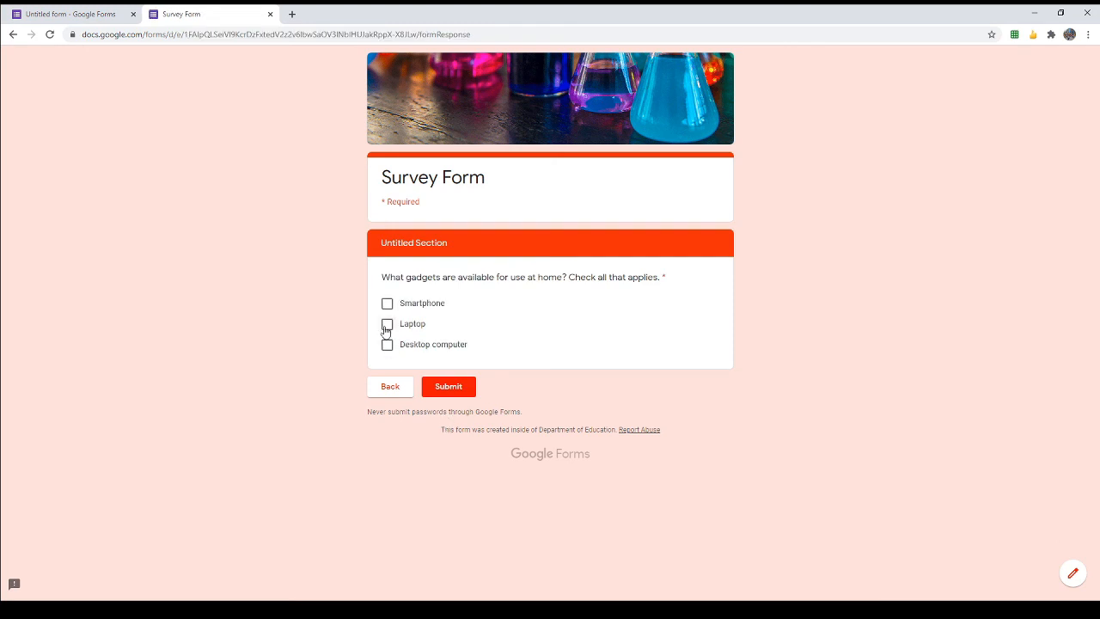
# Step: Go back, answer No to skip straight to the gadgets question, and submit the test response
pyautogui.click(390, 387)
pyautogui.click(390, 417)
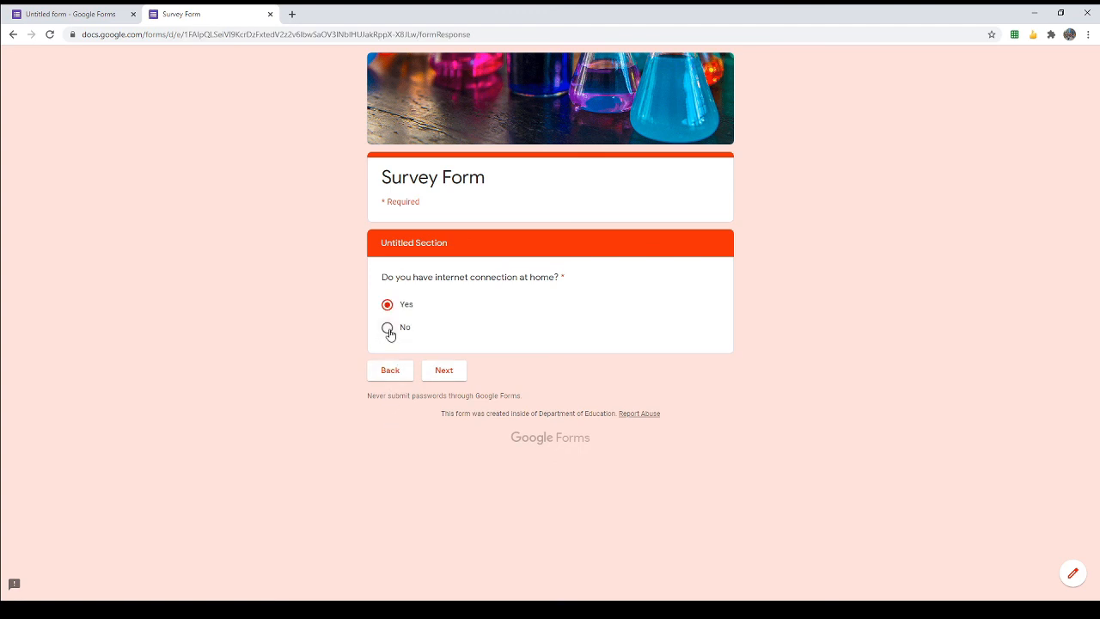
pyautogui.click(387, 329)
pyautogui.click(442, 372)
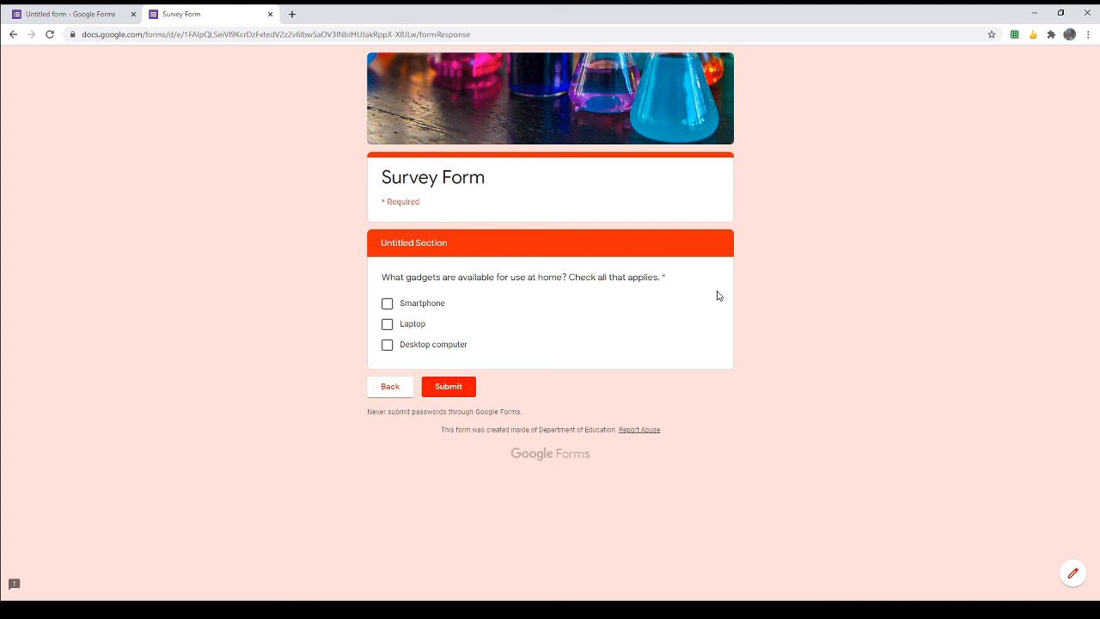
pyautogui.click(455, 389)
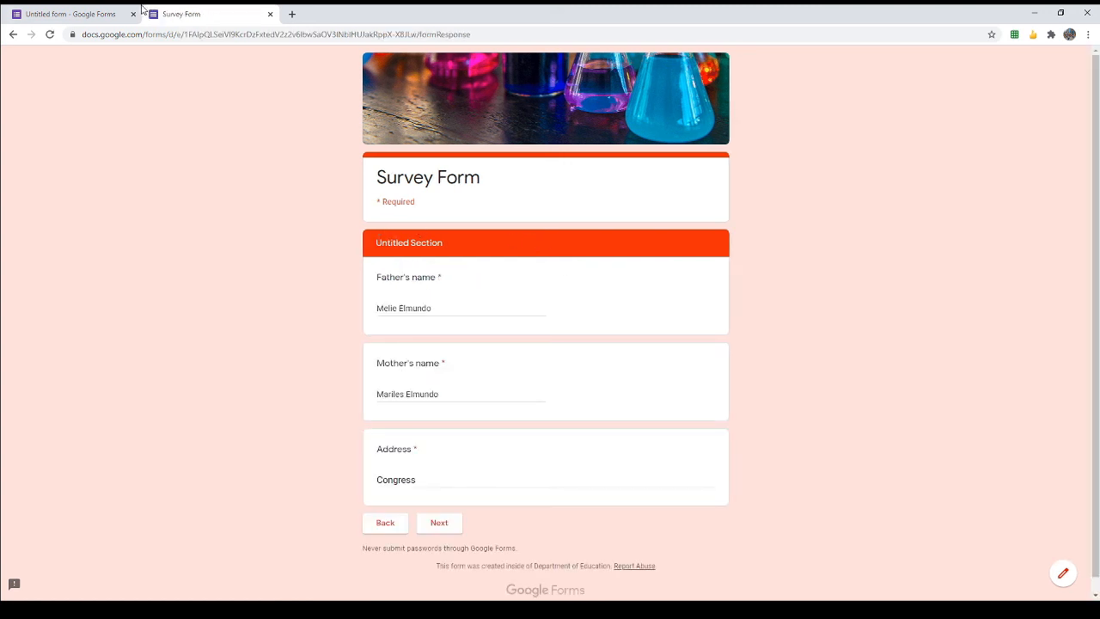
pyautogui.click(110, 10)
pyautogui.scroll(-10, 543, 320)
# Step: Title section 3 'Internet Connectivity'
pyautogui.click(465, 312)
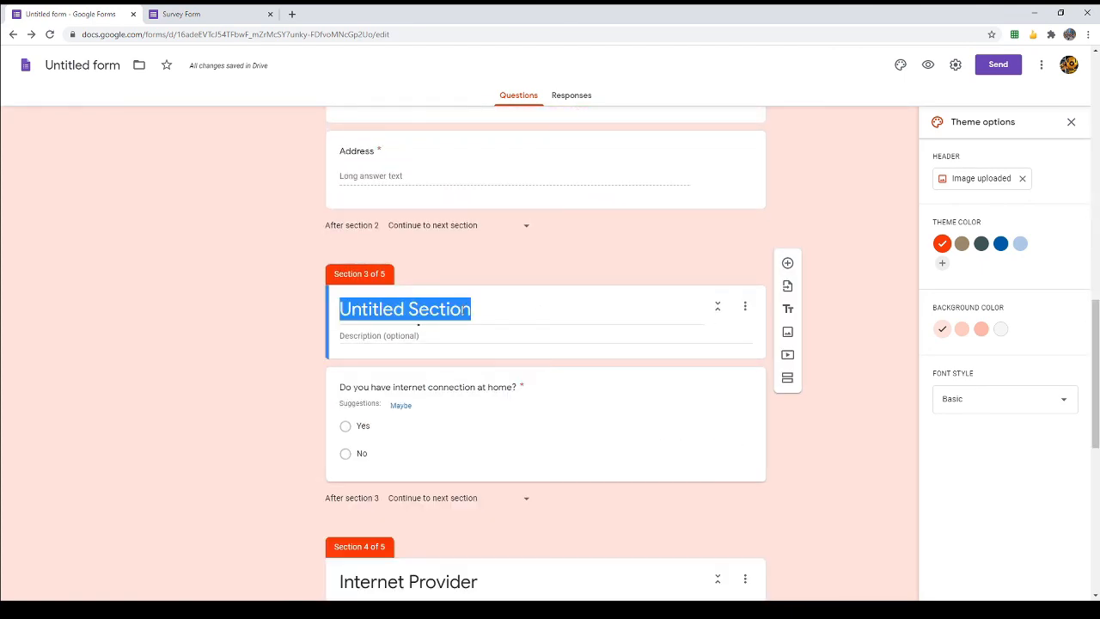
pyautogui.click(211, 11)
pyautogui.click(85, 14)
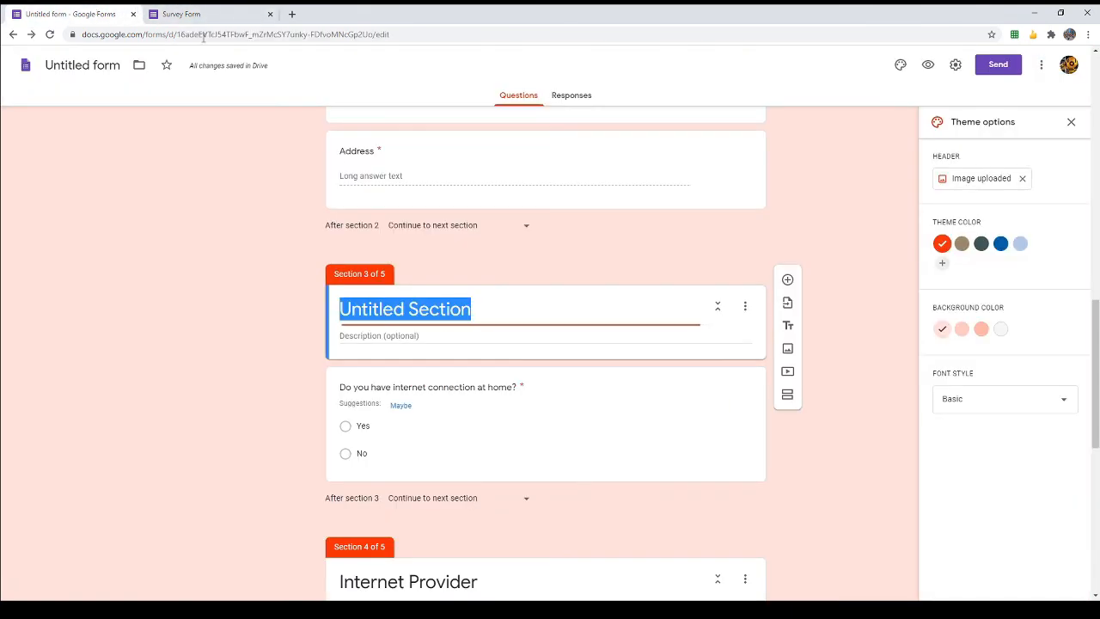
pyautogui.write('Interne')
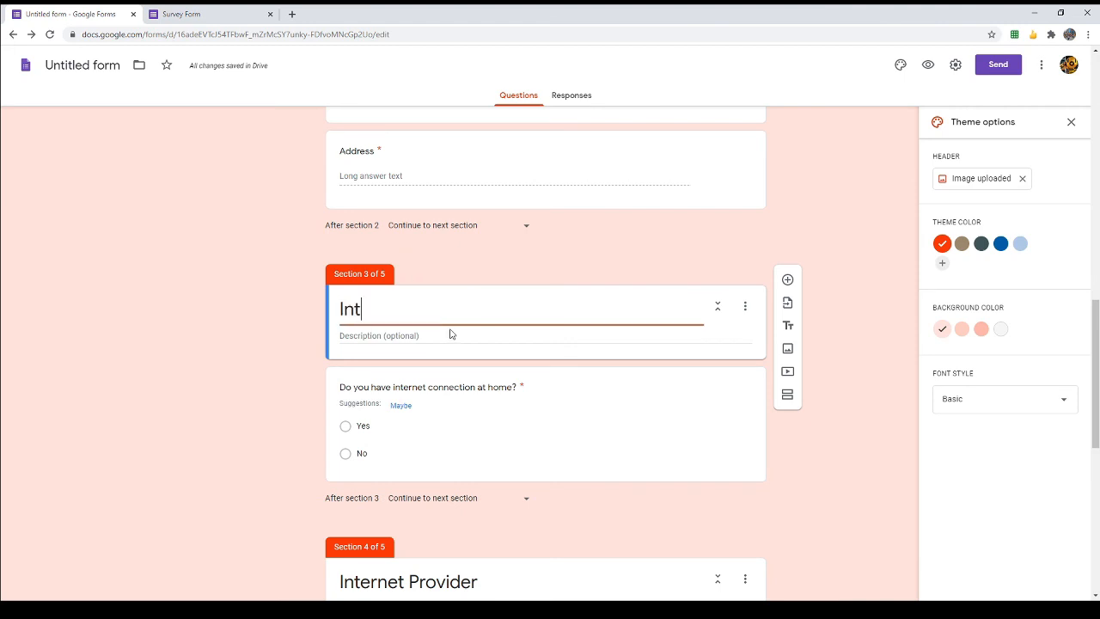
pyautogui.press('BackSpace')
pyautogui.press('BackSpace')
pyautogui.press('BackSpace')
pyautogui.write('rne')
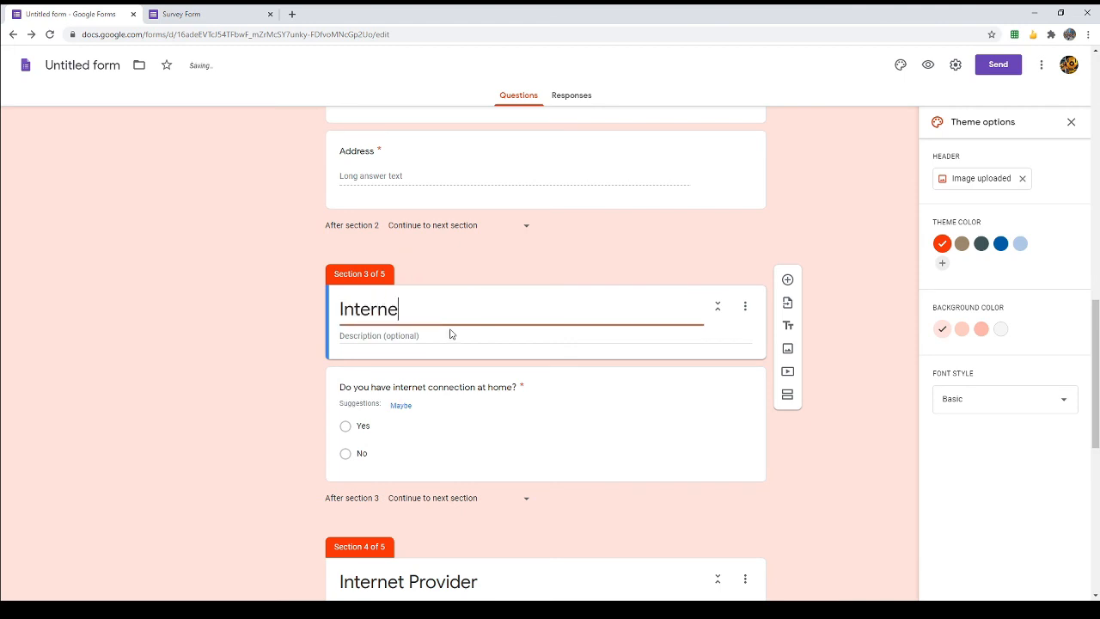
pyautogui.write('t Connectivity')
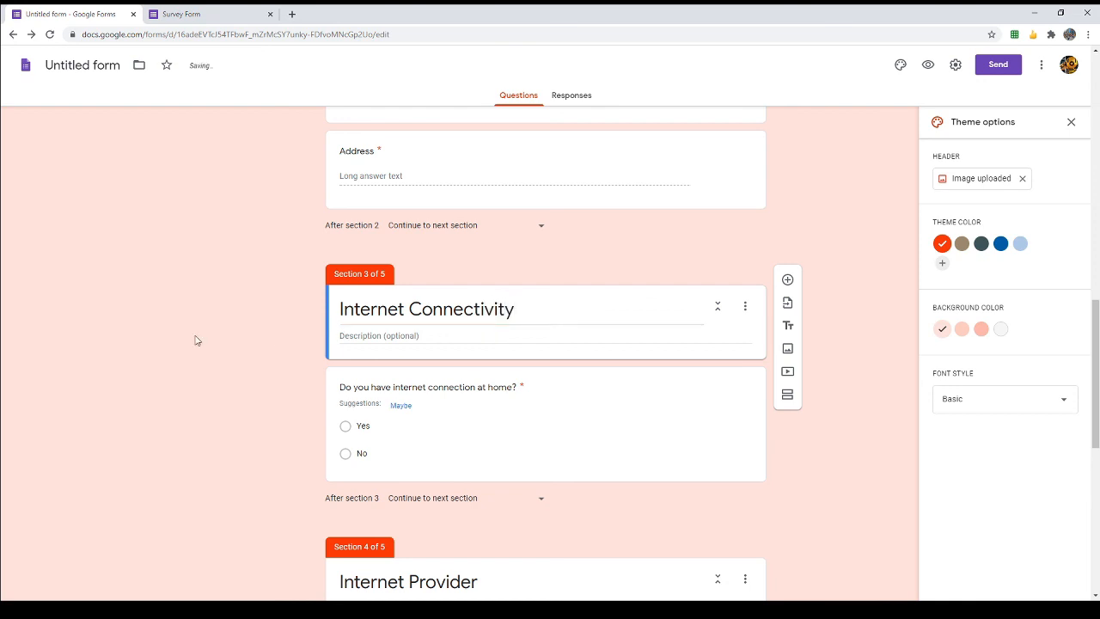
# Step: Title section 5 'Availability of Online Study Gadgets', correcting the misspelled ending
pyautogui.scroll(-6, 207, 342)
pyautogui.click(462, 381)
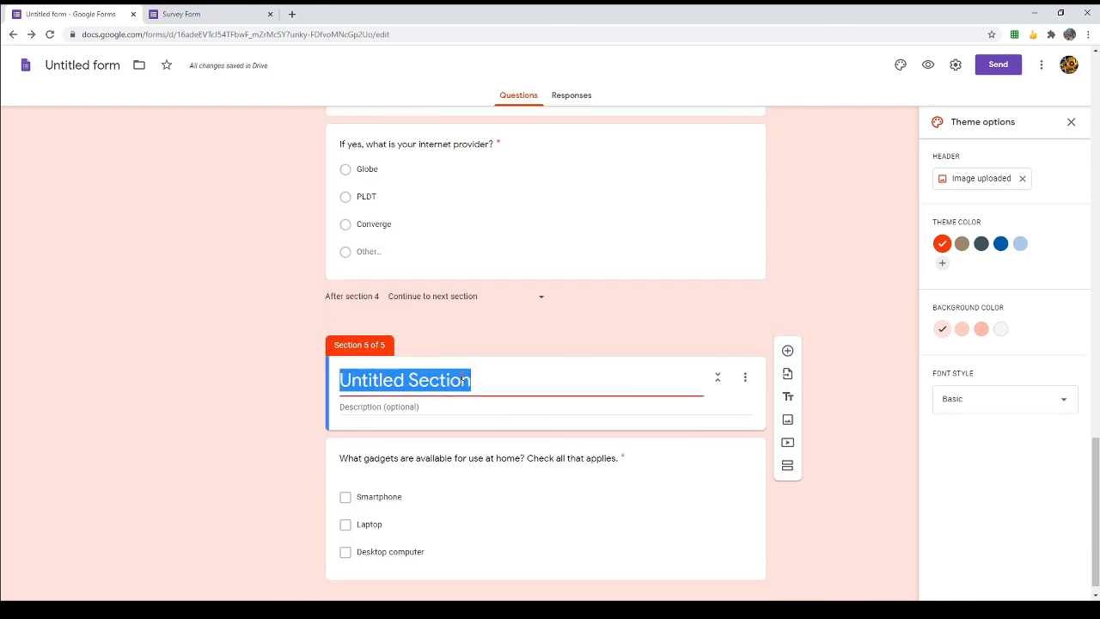
pyautogui.write('Availabilit')
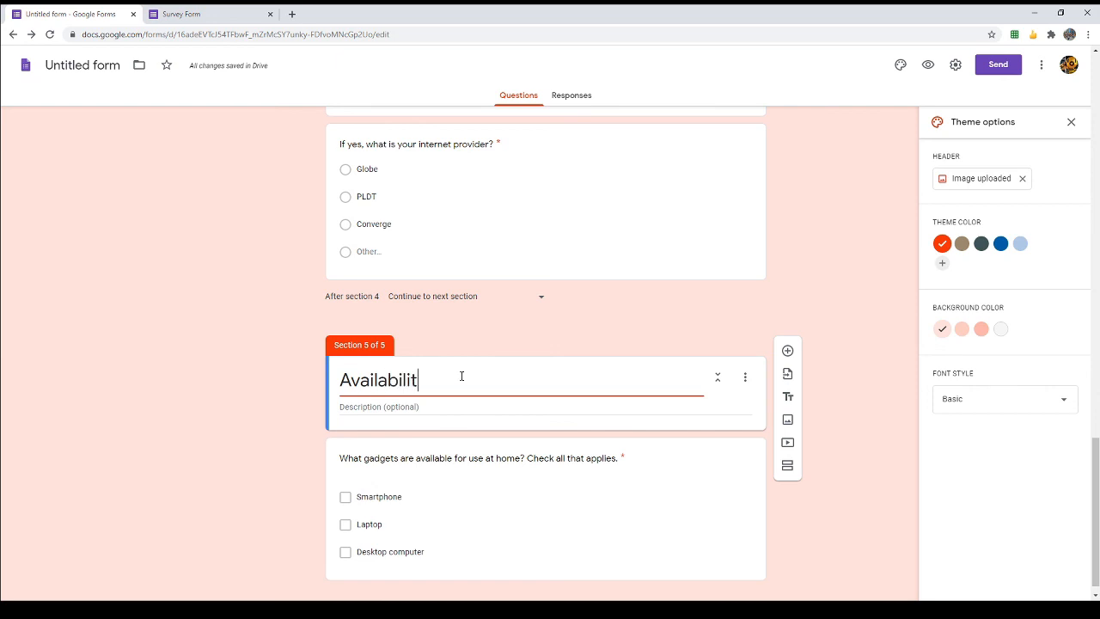
pyautogui.write('y of Online')
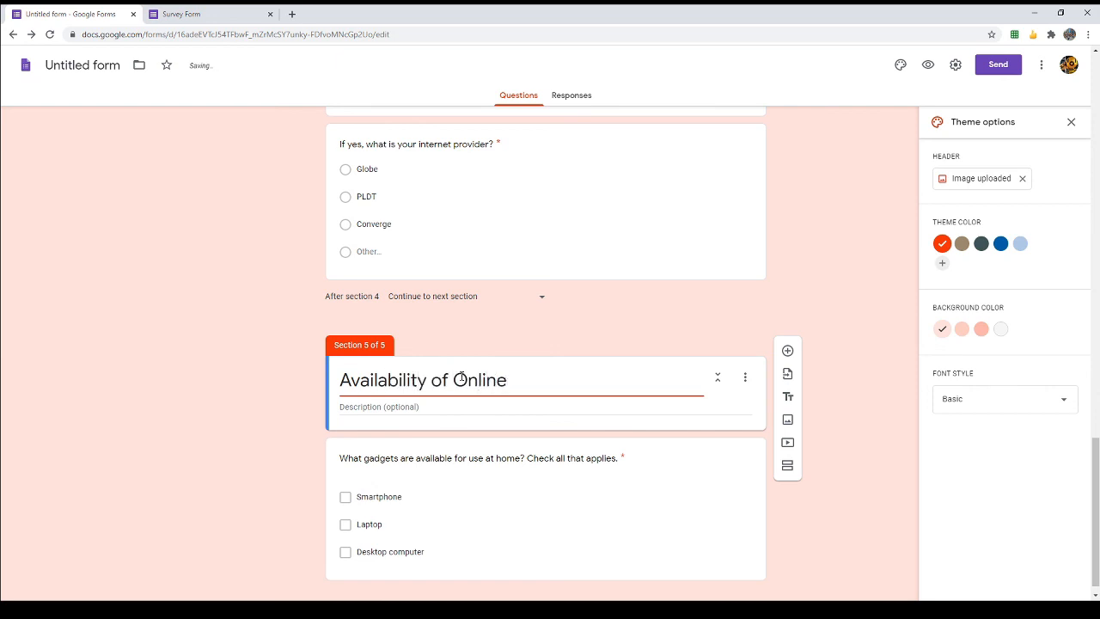
pyautogui.write(' Study gat')
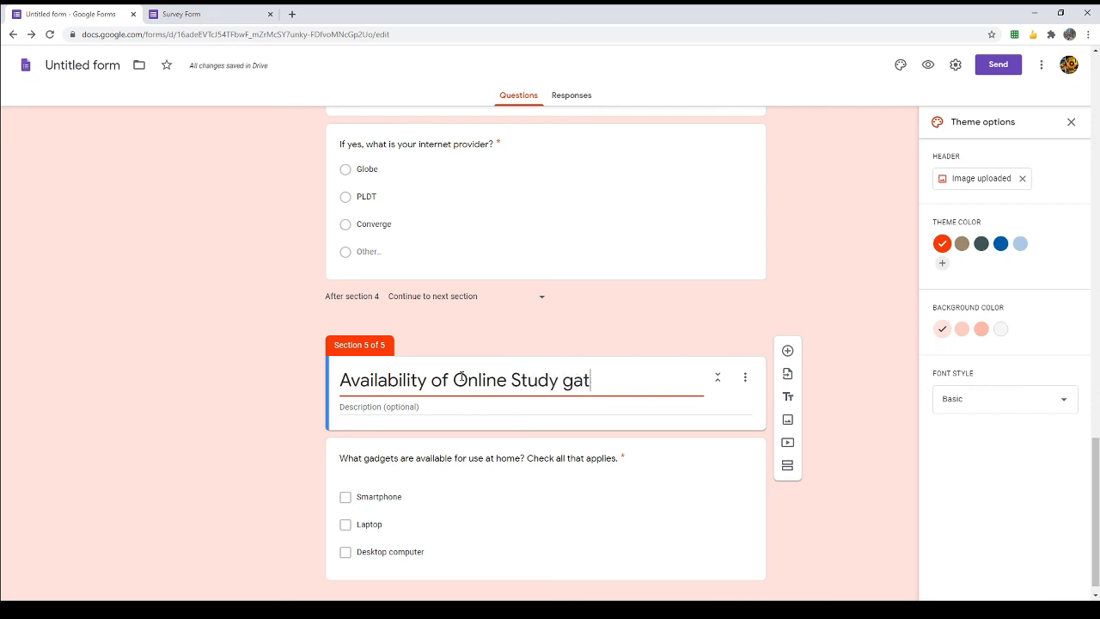
pyautogui.press('BackSpace')
pyautogui.press('BackSpace')
pyautogui.press('BackSpace')
pyautogui.write('Gag')
pyautogui.press('BackSpace')
pyautogui.write('dgets')
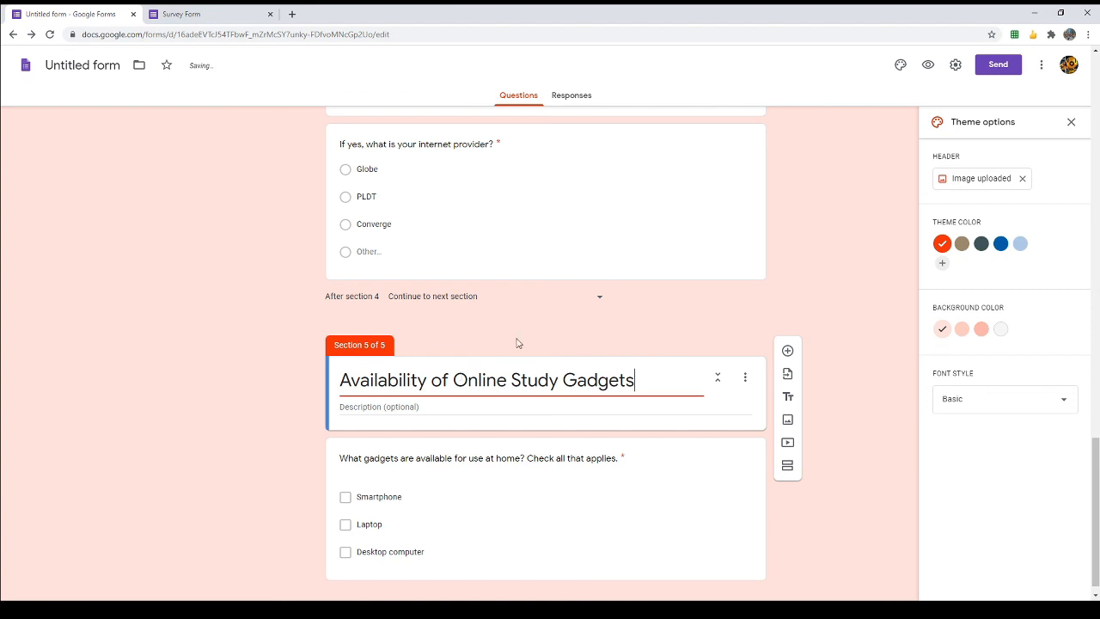
pyautogui.click(639, 295)
pyautogui.scroll(-1, 686, 302)
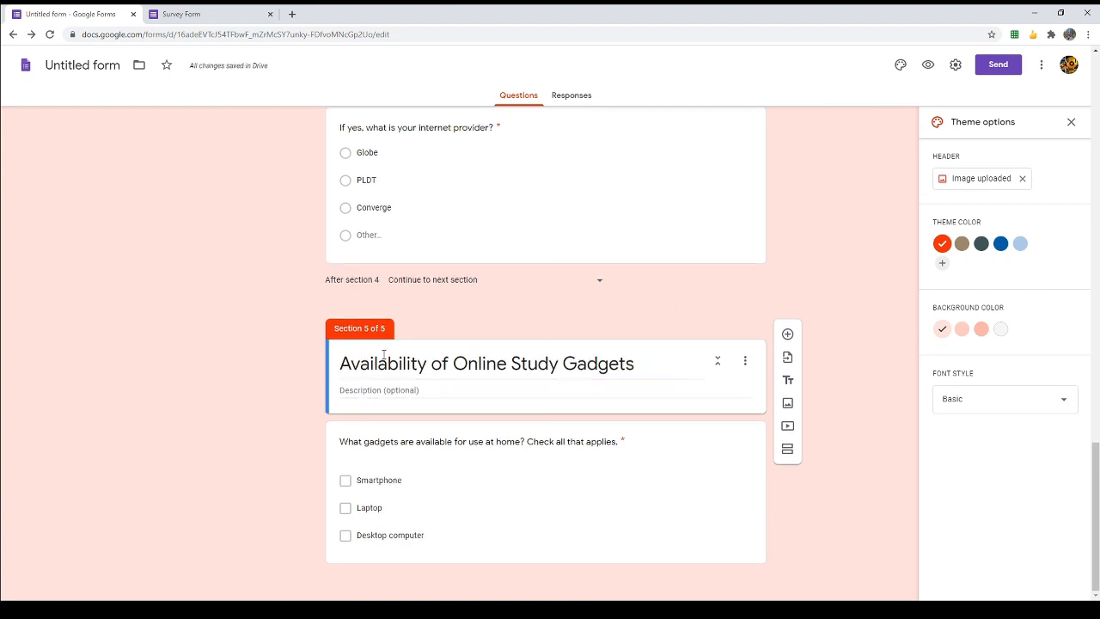
pyautogui.scroll(15, 330, 368)
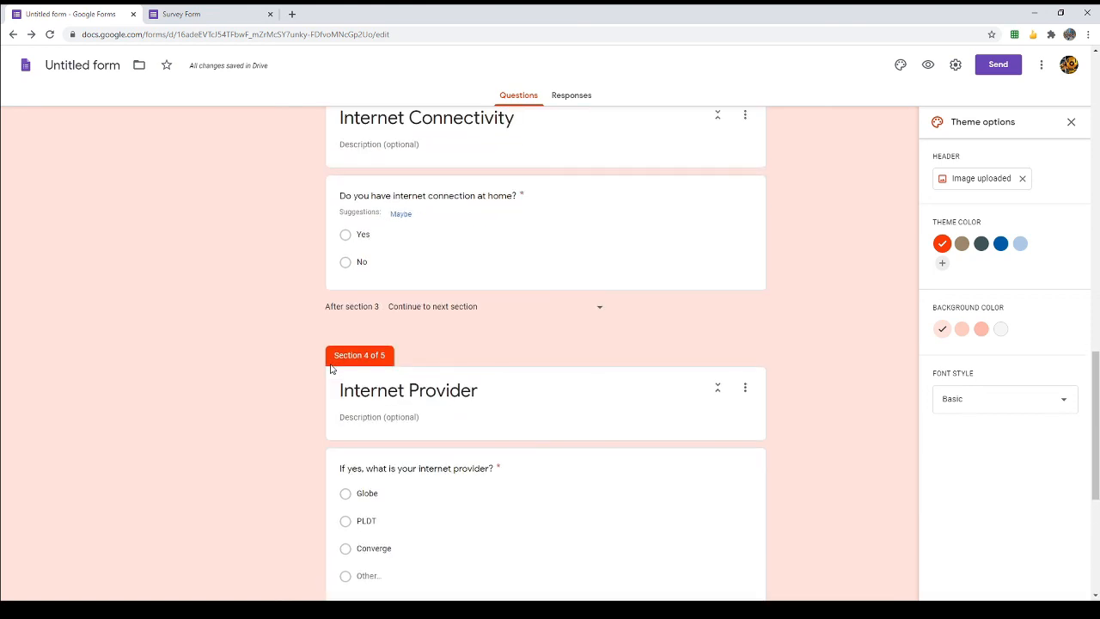